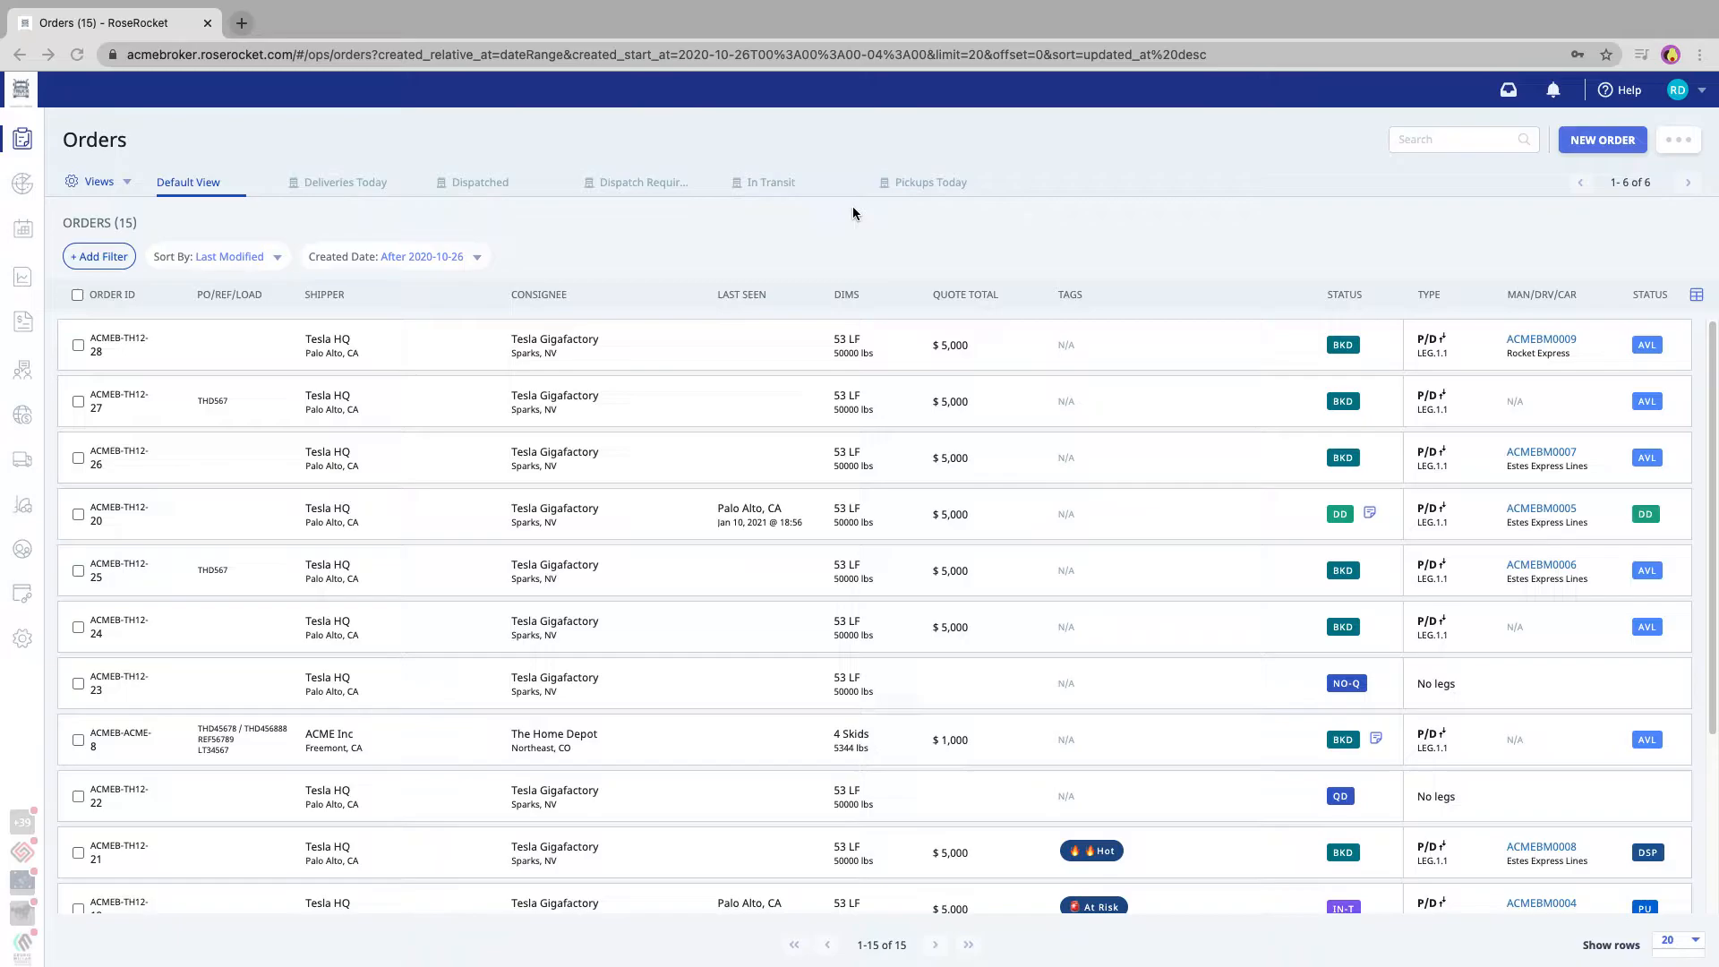
# Create a new order for the customer ACME Inc
pyautogui.click(1601, 141)
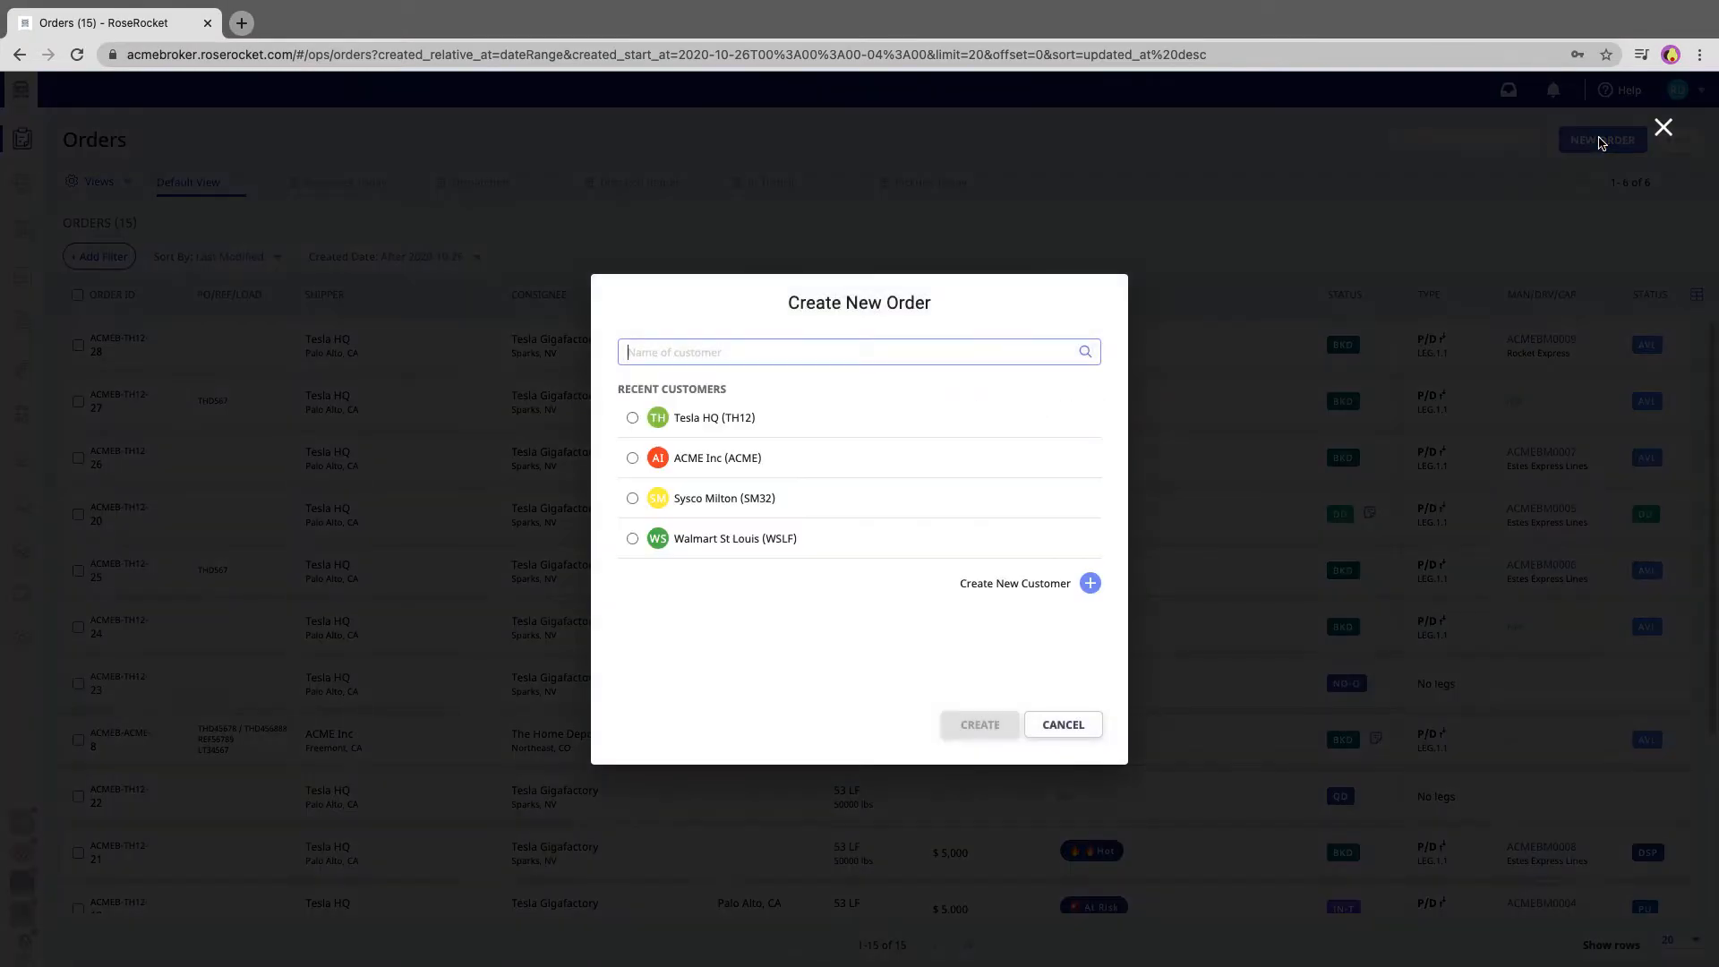
pyautogui.click(711, 456)
pyautogui.click(994, 729)
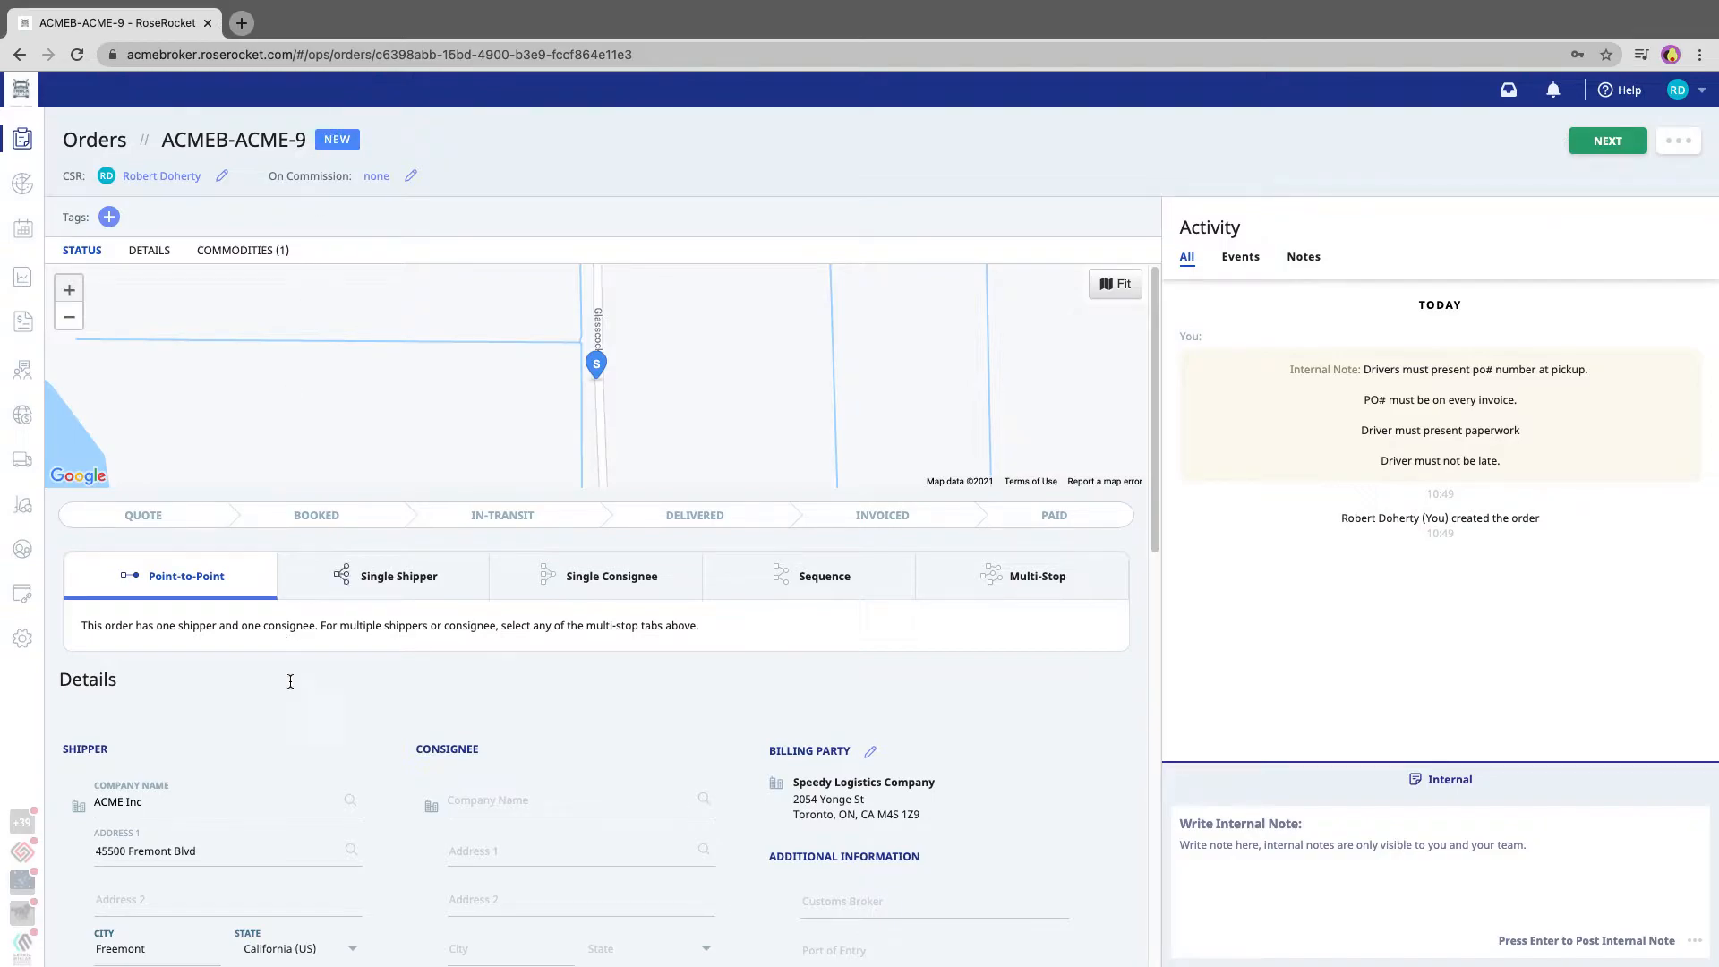
# Search for the consignee company in the order details and select ACME Fullfillment Center
pyautogui.scroll(-2, 311, 740)
pyautogui.scroll(-4, 311, 742)
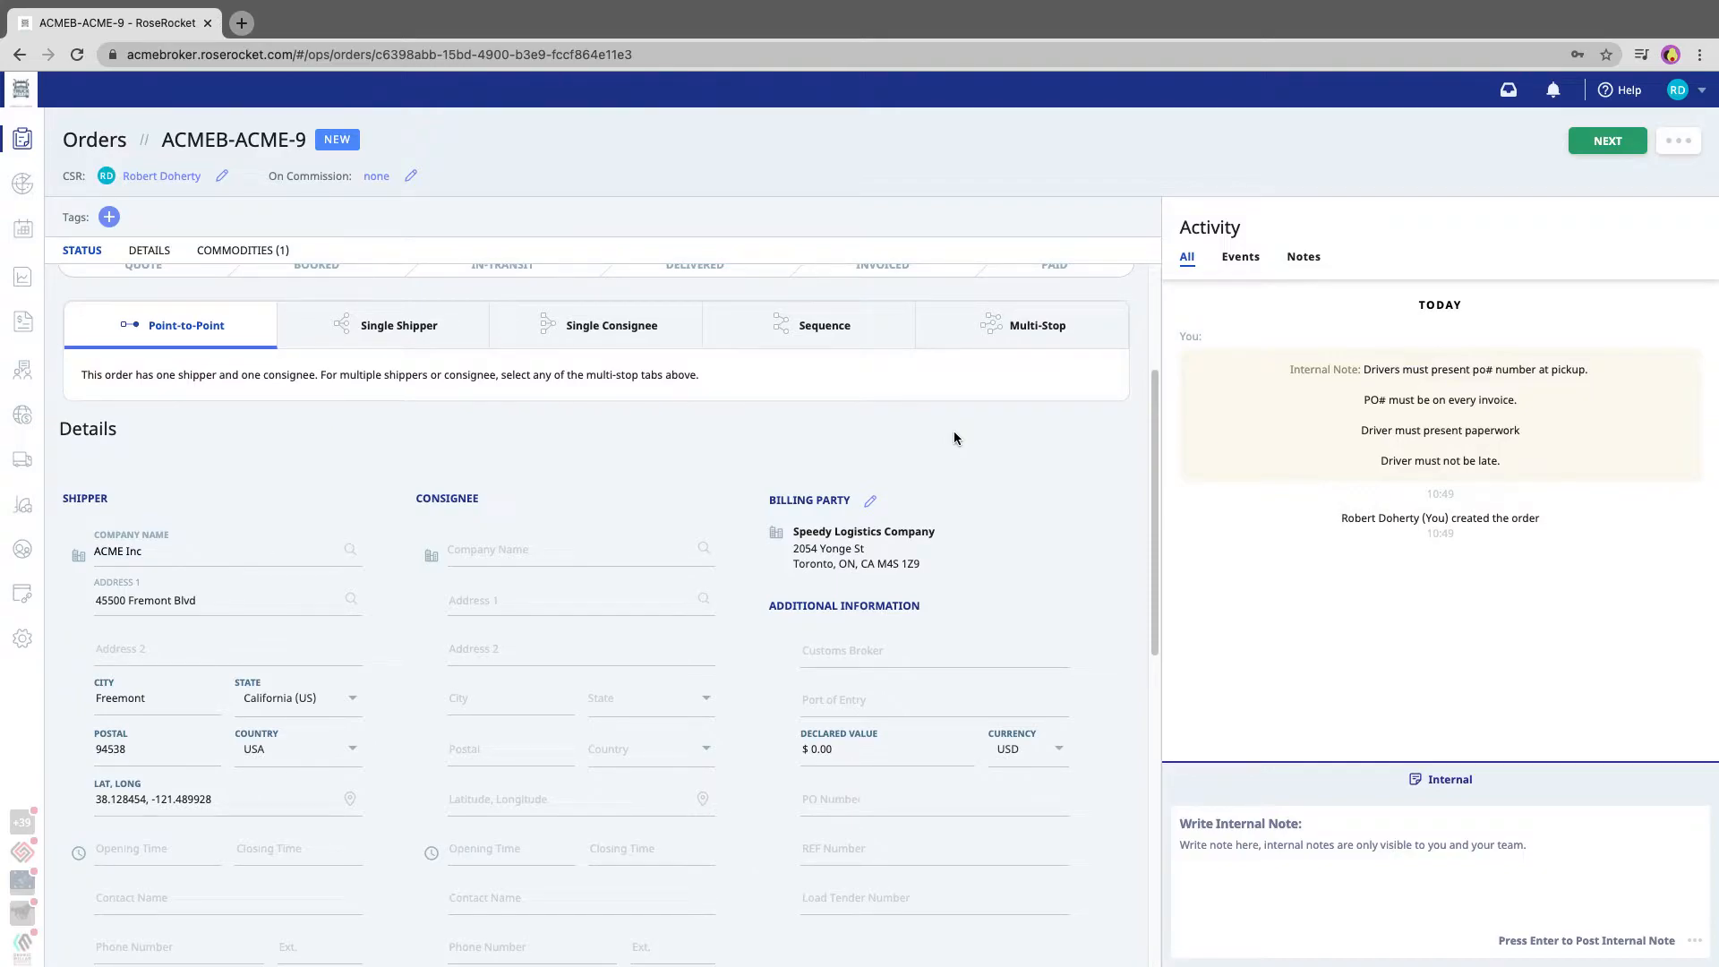
pyautogui.click(518, 548)
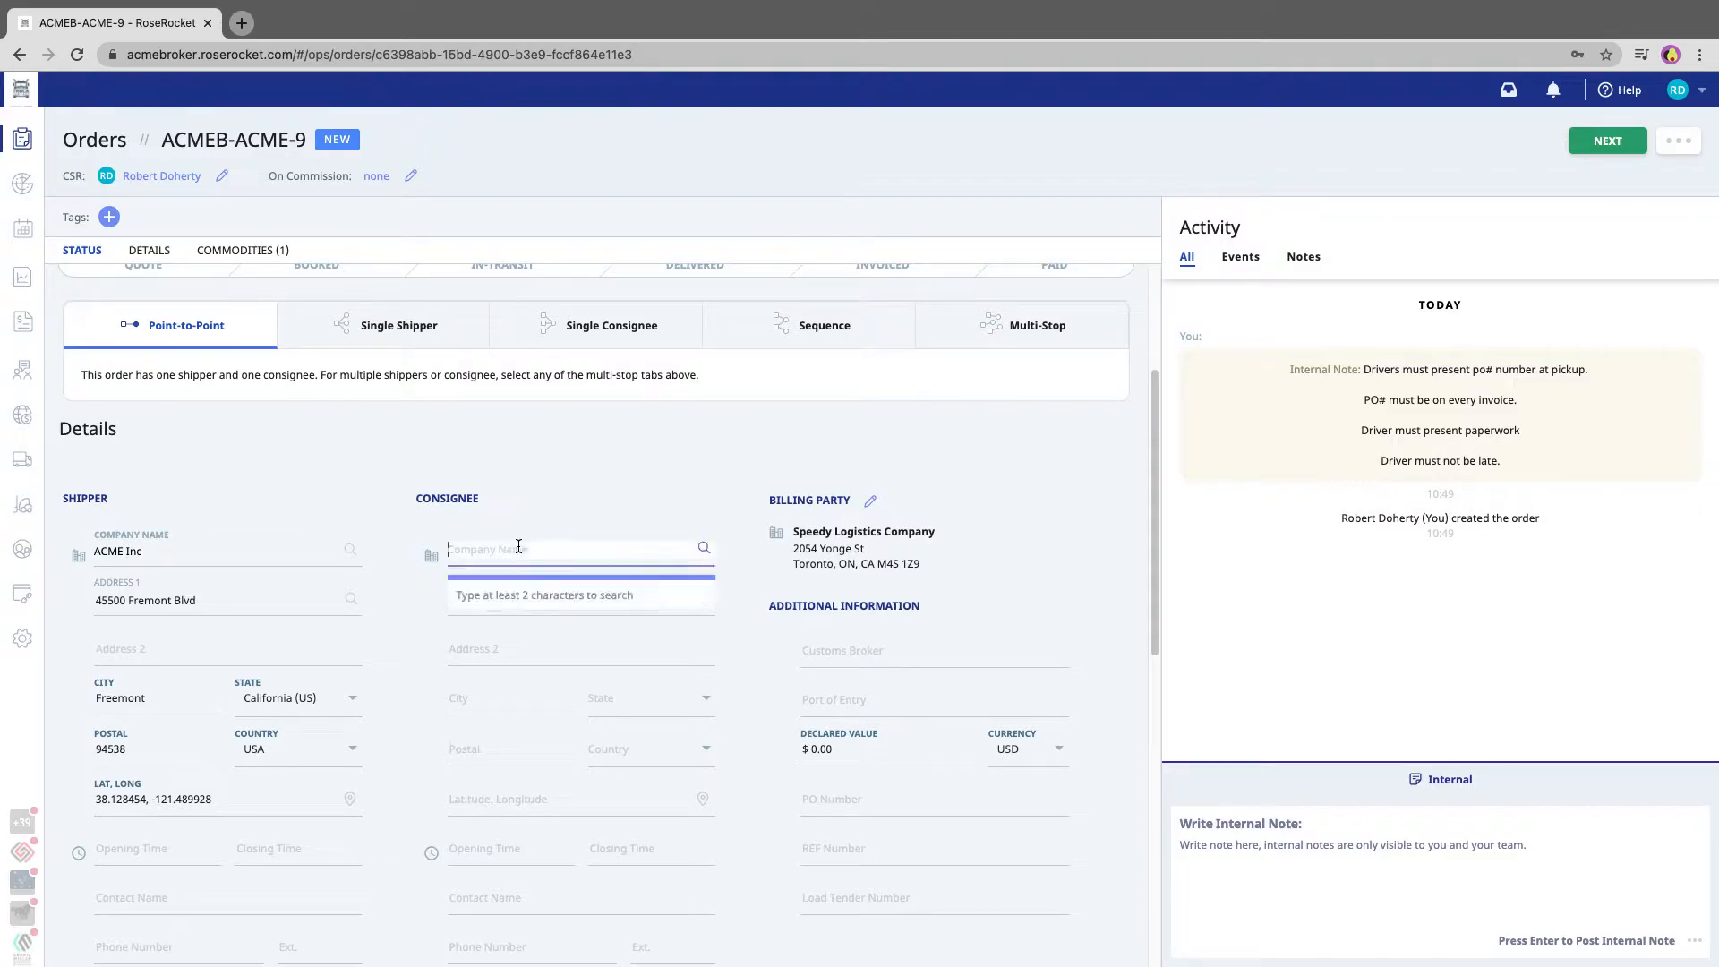
pyautogui.write('tesla')
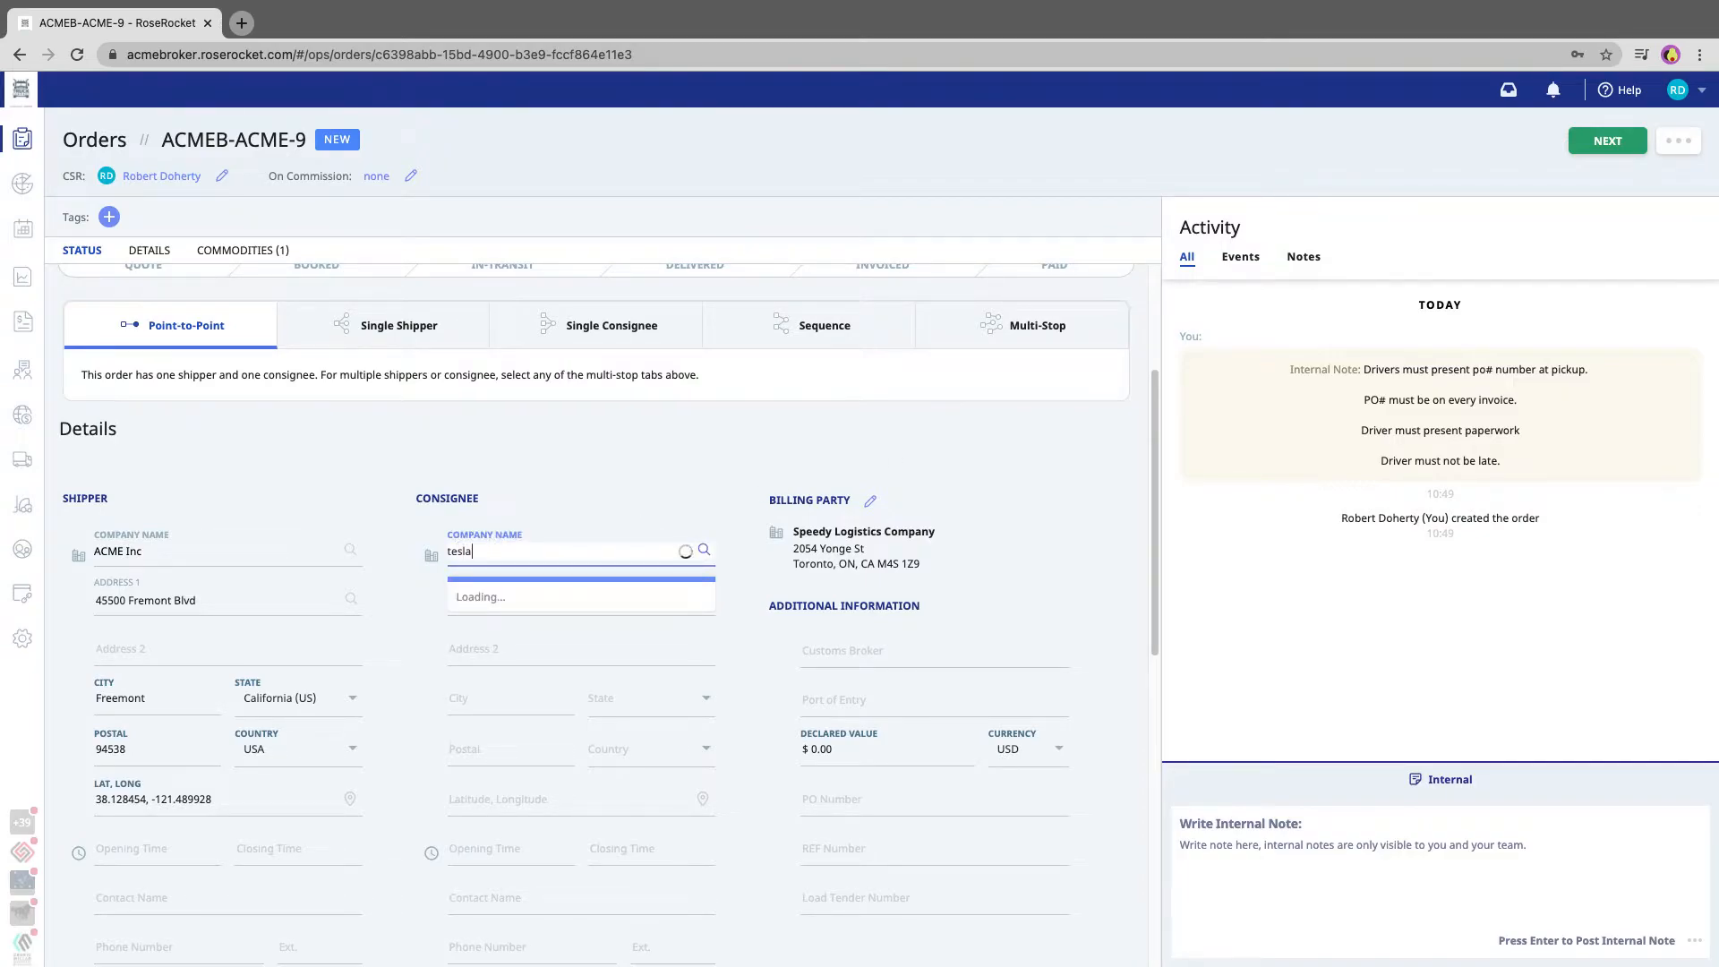
pyautogui.press('BackSpace')
pyautogui.press('BackSpace')
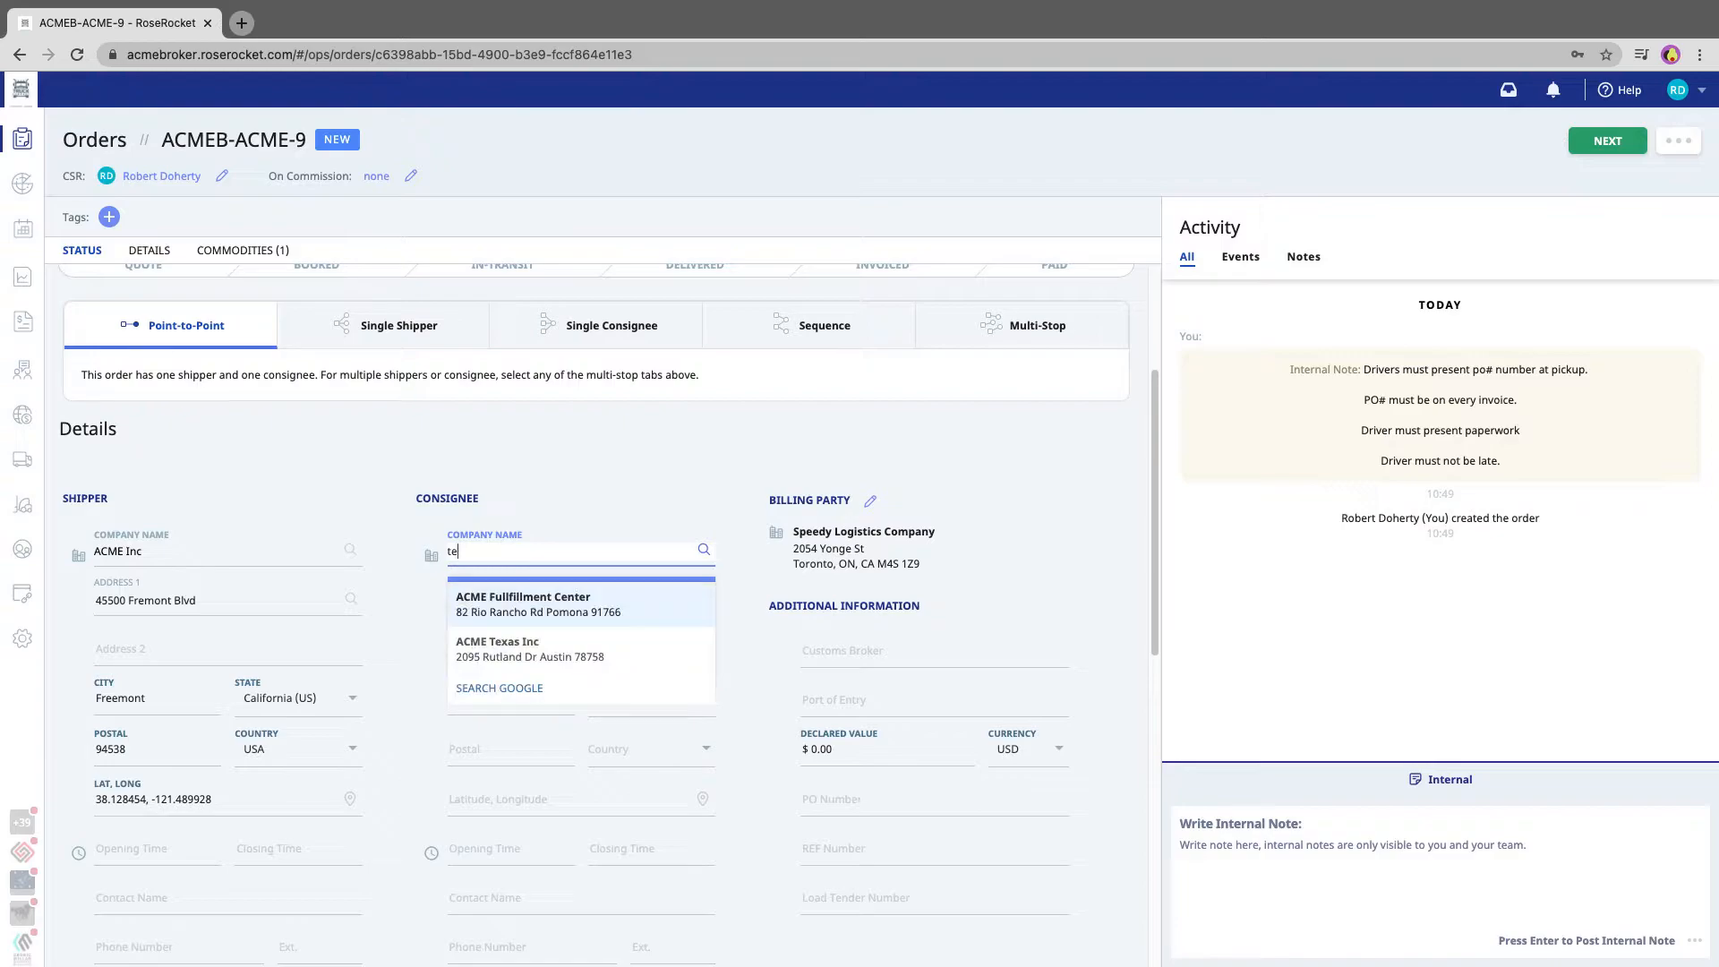
pyautogui.click(508, 606)
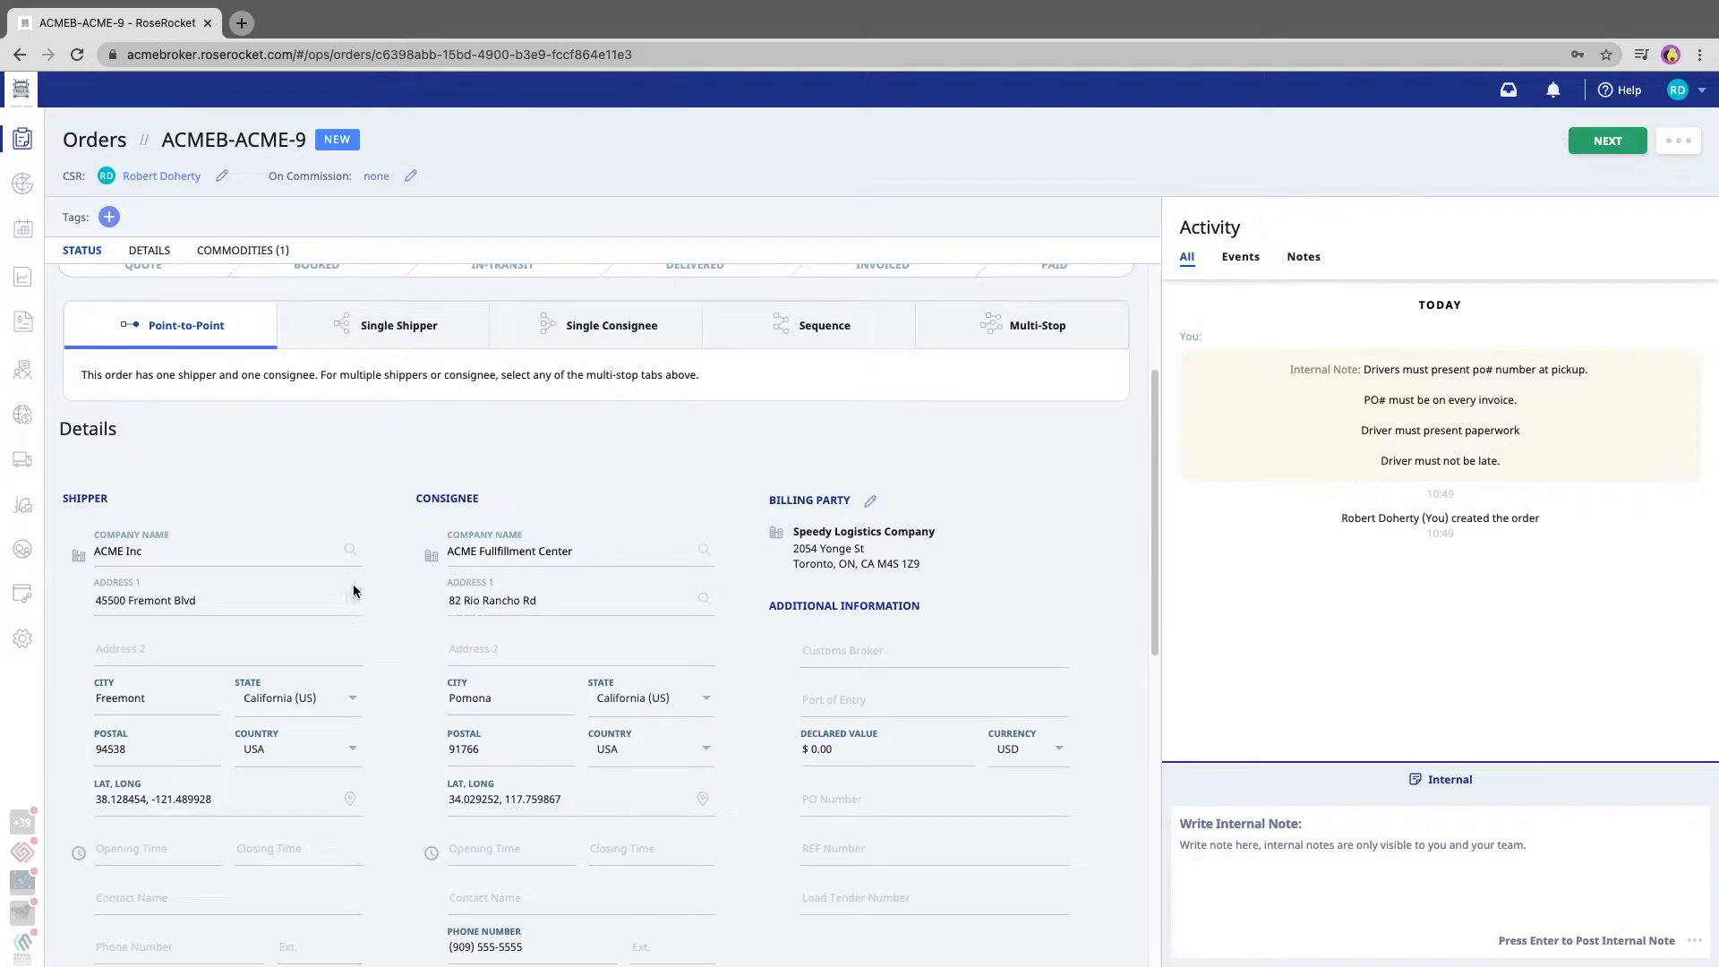
# Set the order's ready time start date to 2021-01-24
pyautogui.scroll(-8, 517, 697)
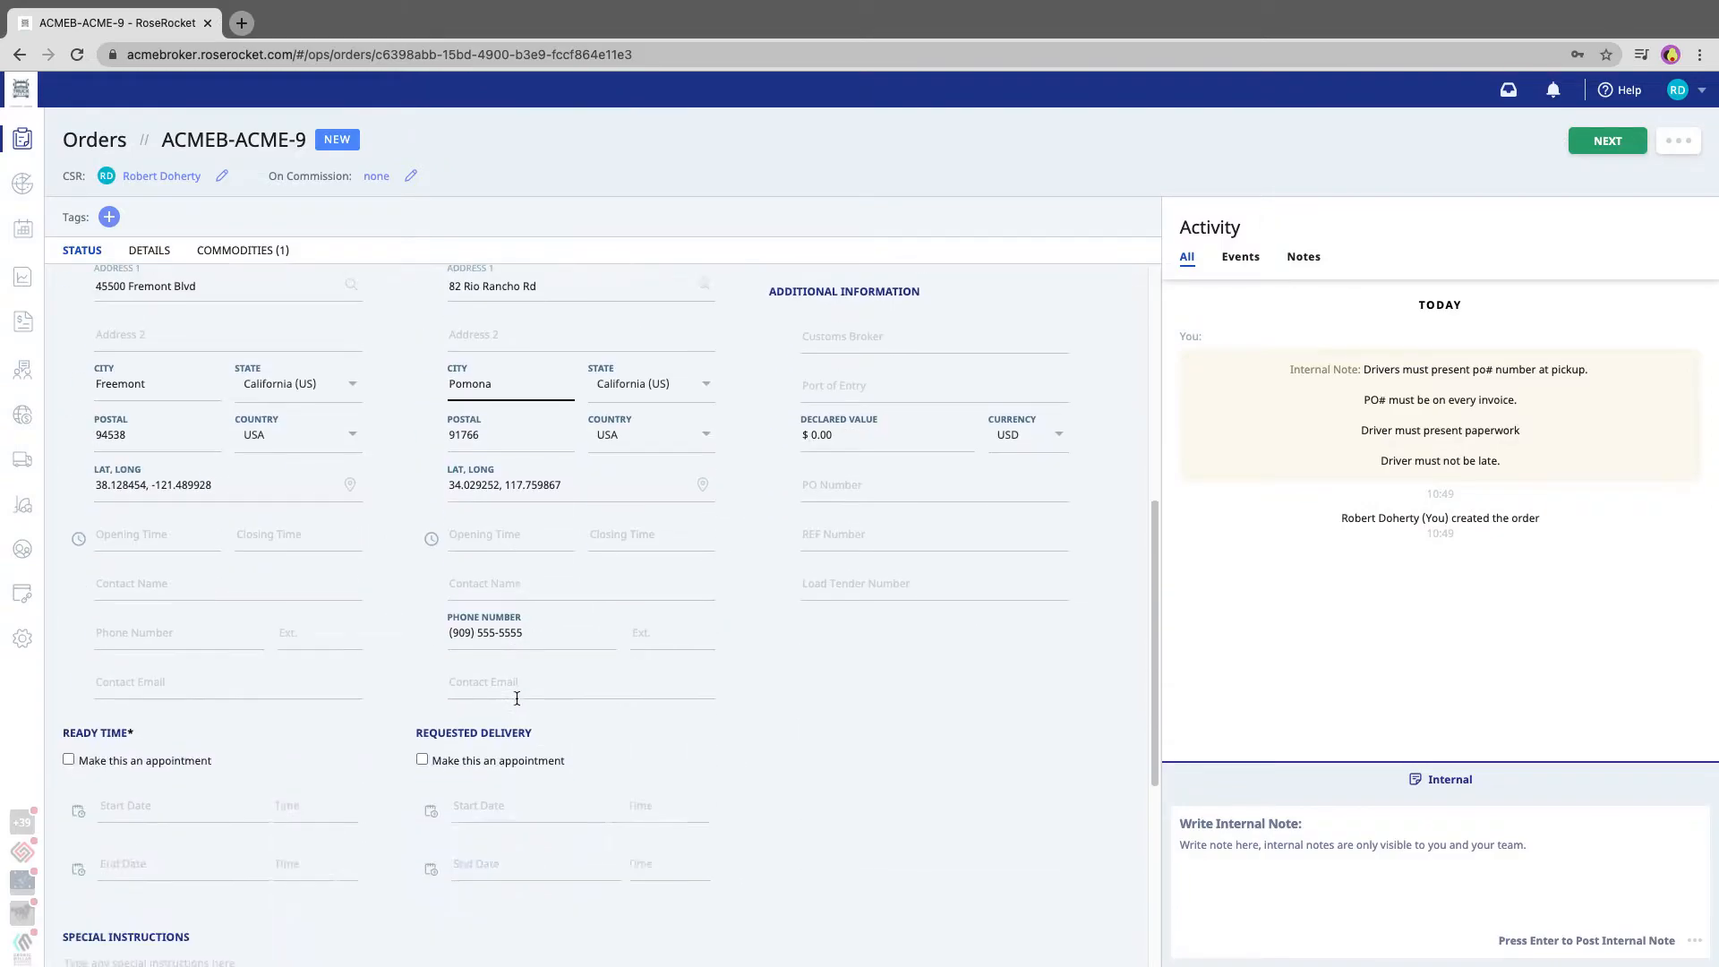
pyautogui.click(183, 414)
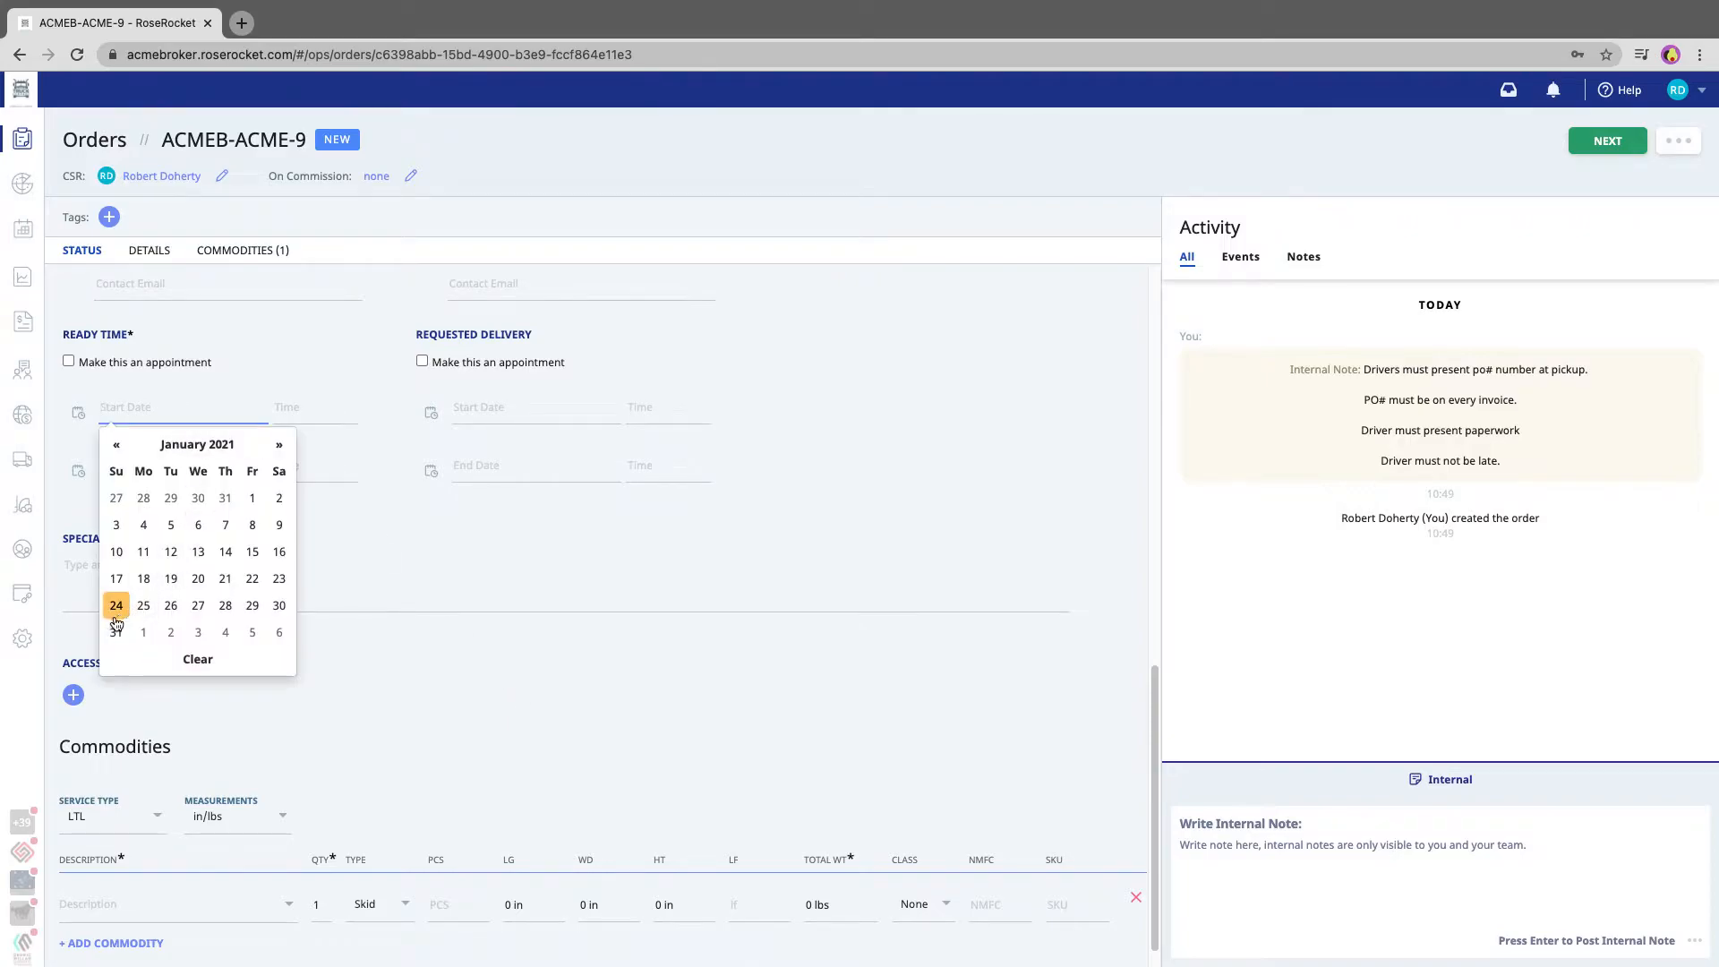
pyautogui.click(116, 605)
# Describe the commodity as Stuff with a total weight of 5,000 lbs and advance the order to the quoting stage
pyautogui.click(175, 876)
pyautogui.write('A')
pyautogui.press('BackSpace')
pyautogui.write('Stuff')
pyautogui.press('Tab')
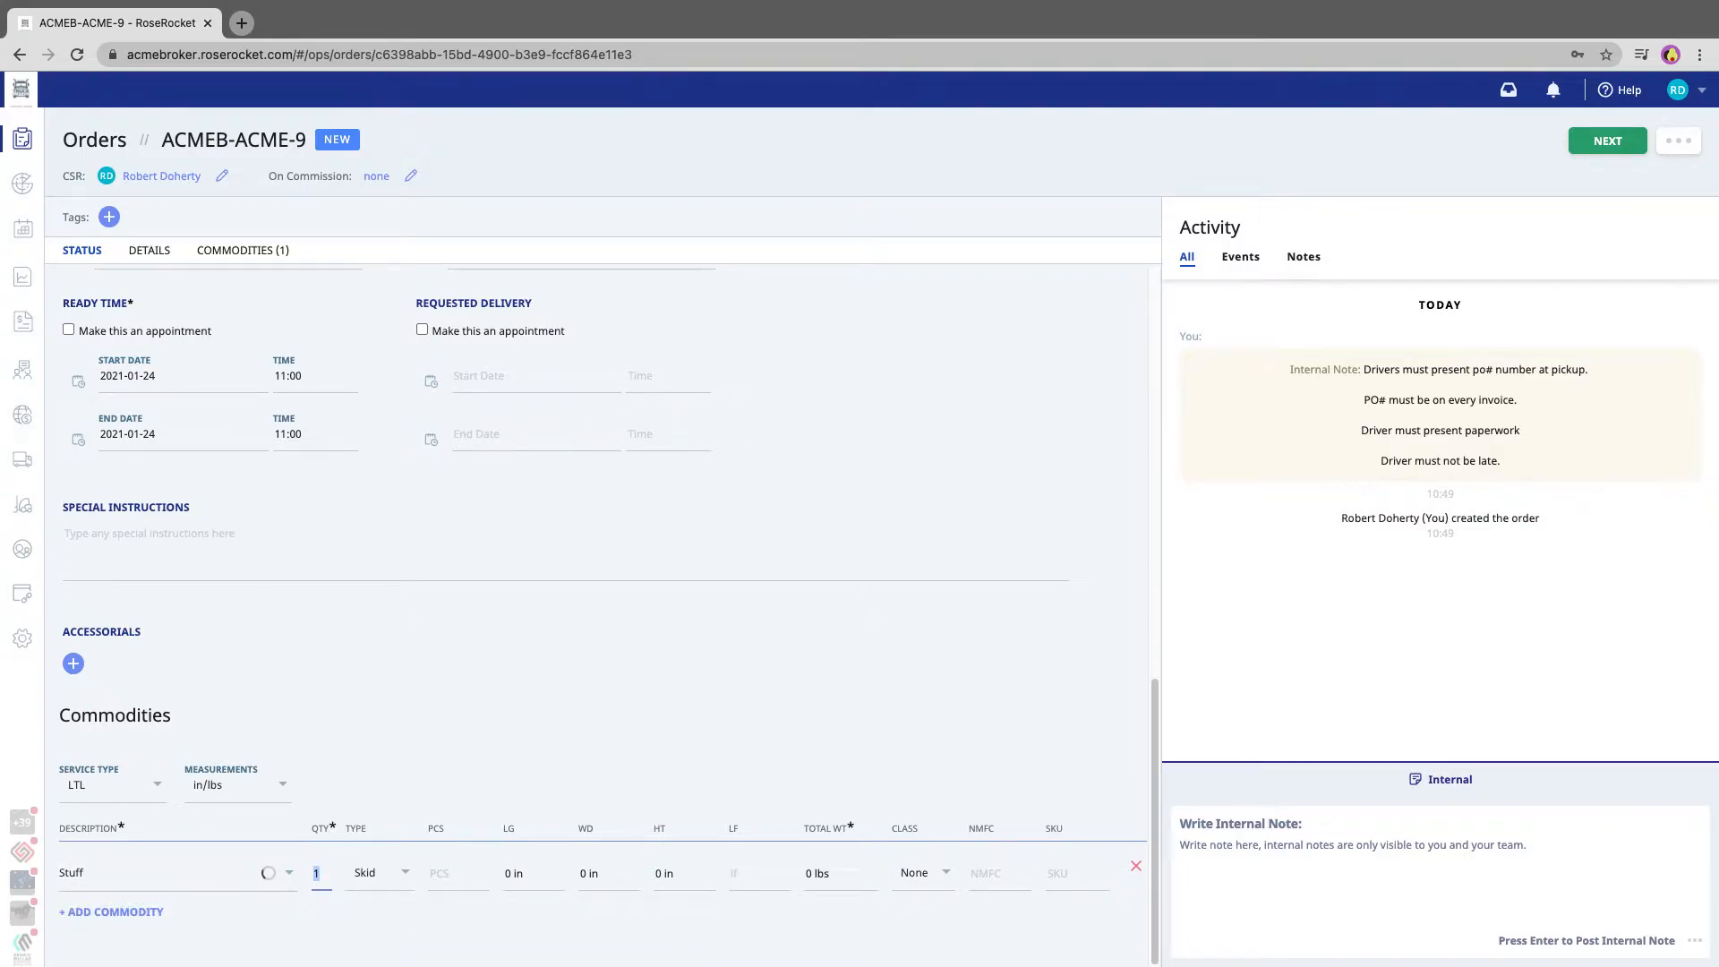
pyautogui.press('Tab')
pyautogui.press('Tab')
pyautogui.press('Tab')
pyautogui.press('Tab')
pyautogui.press('Tab')
pyautogui.press('Tab')
pyautogui.press('Tab')
pyautogui.write('5000')
pyautogui.press('Tab')
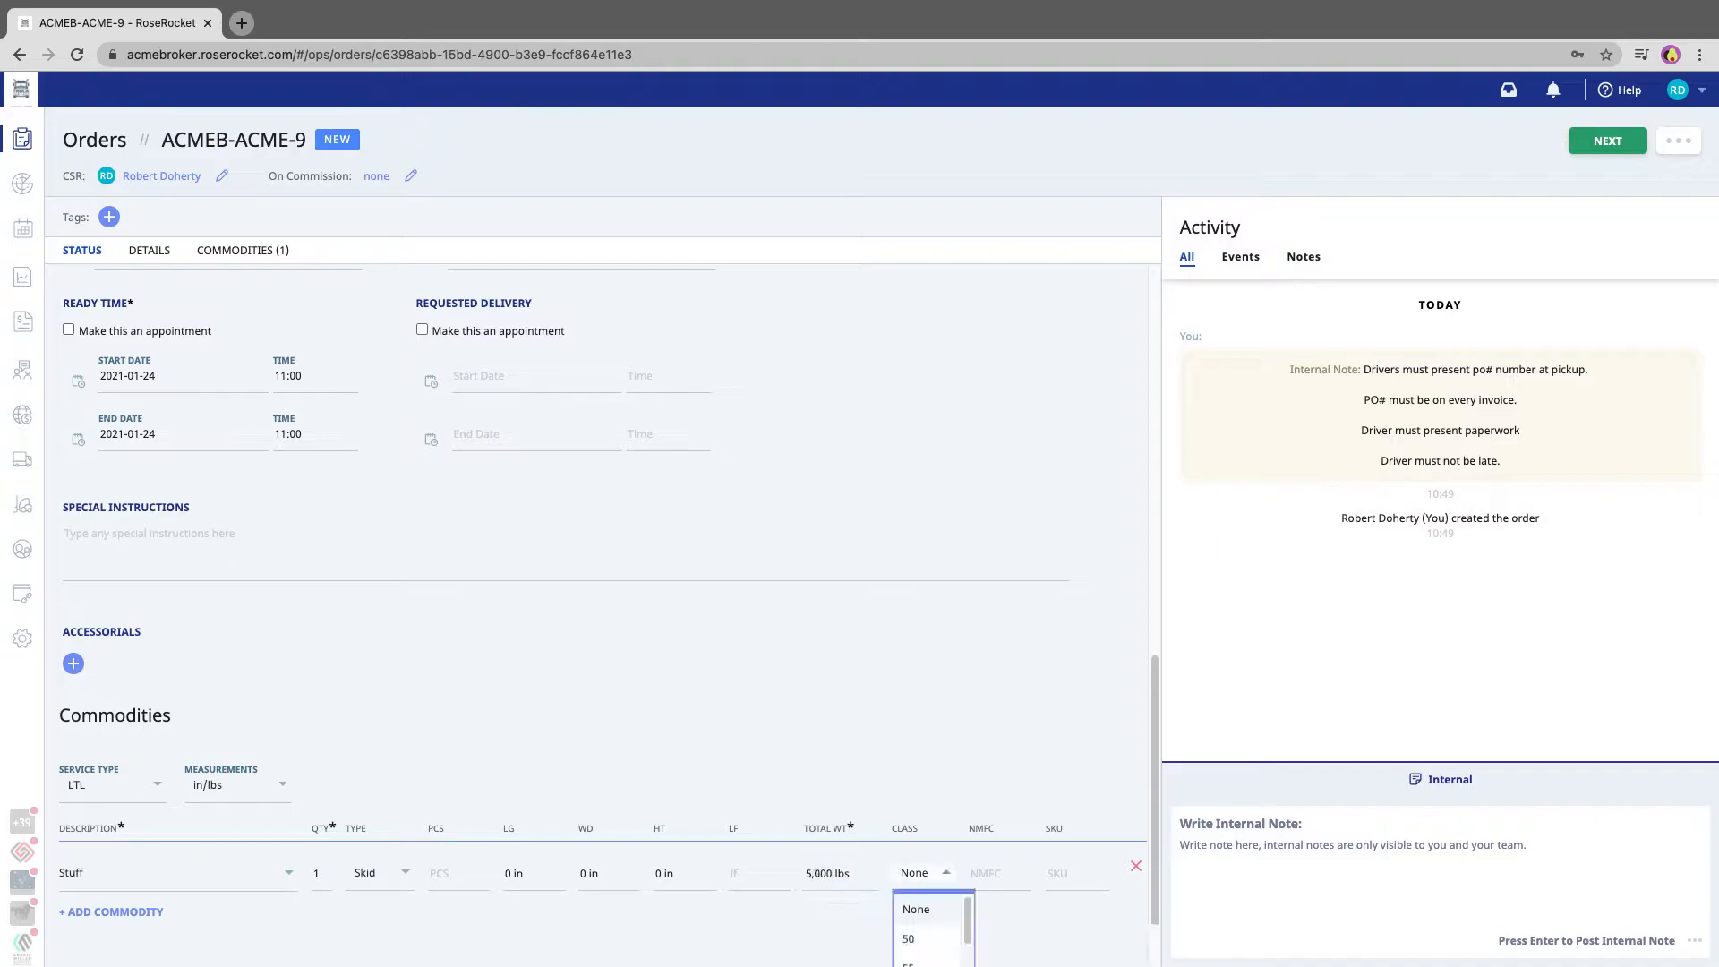
pyautogui.click(427, 606)
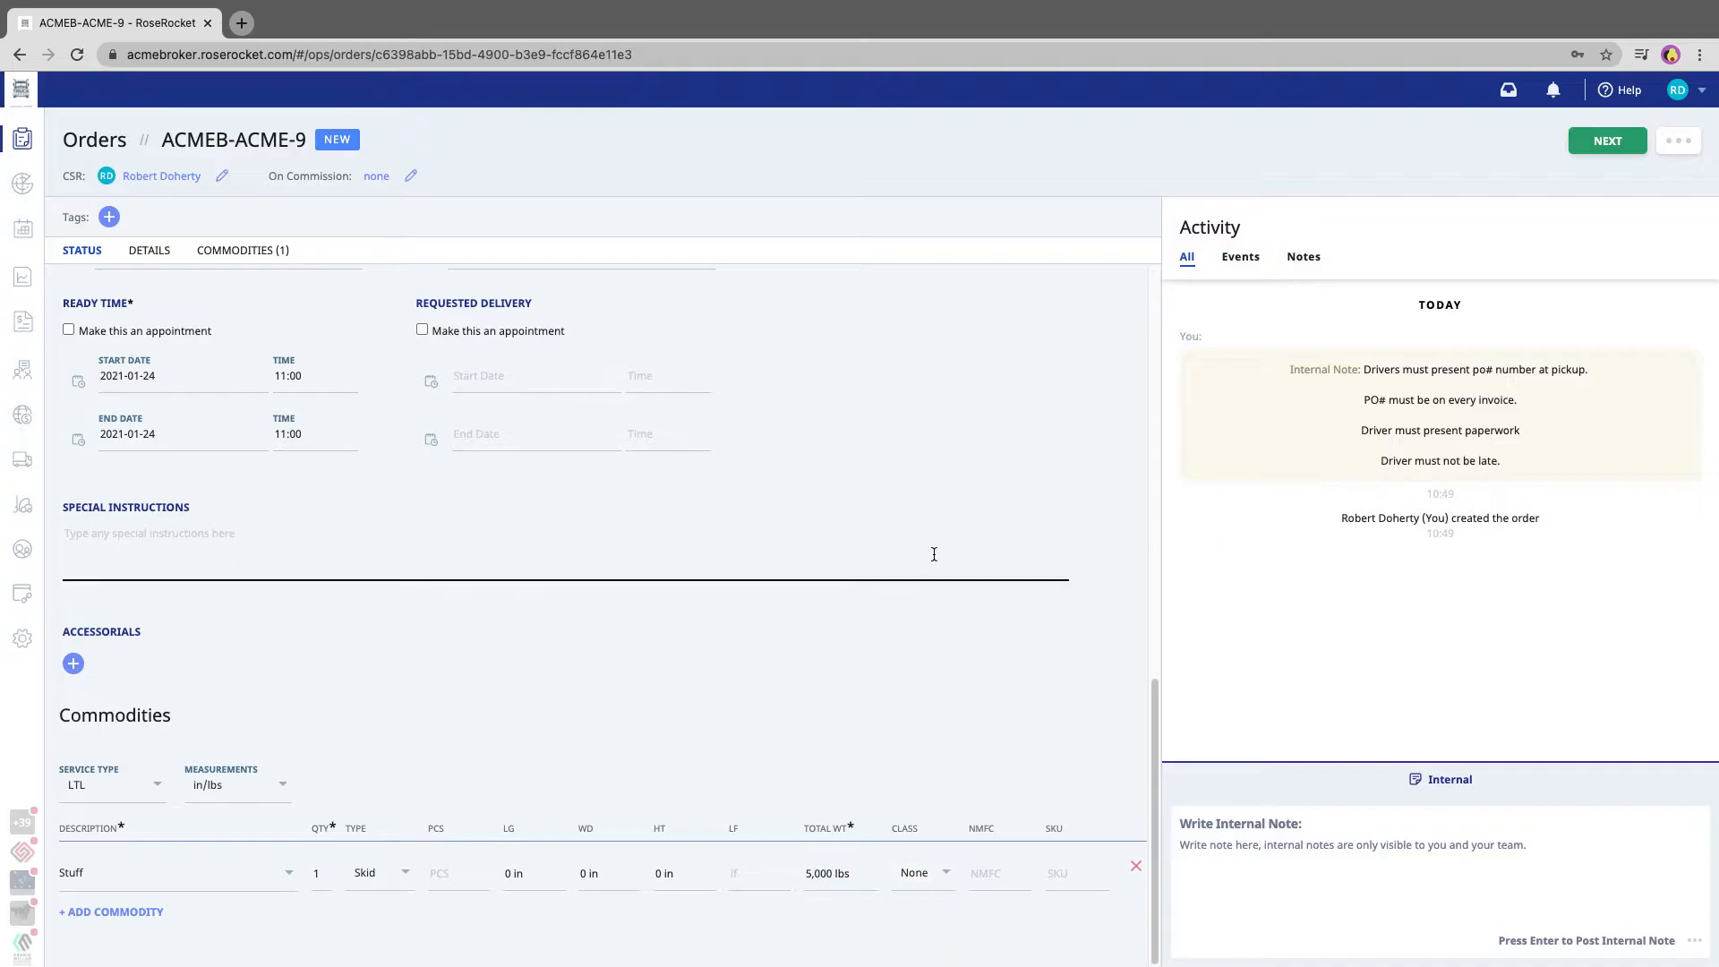
pyautogui.click(1608, 141)
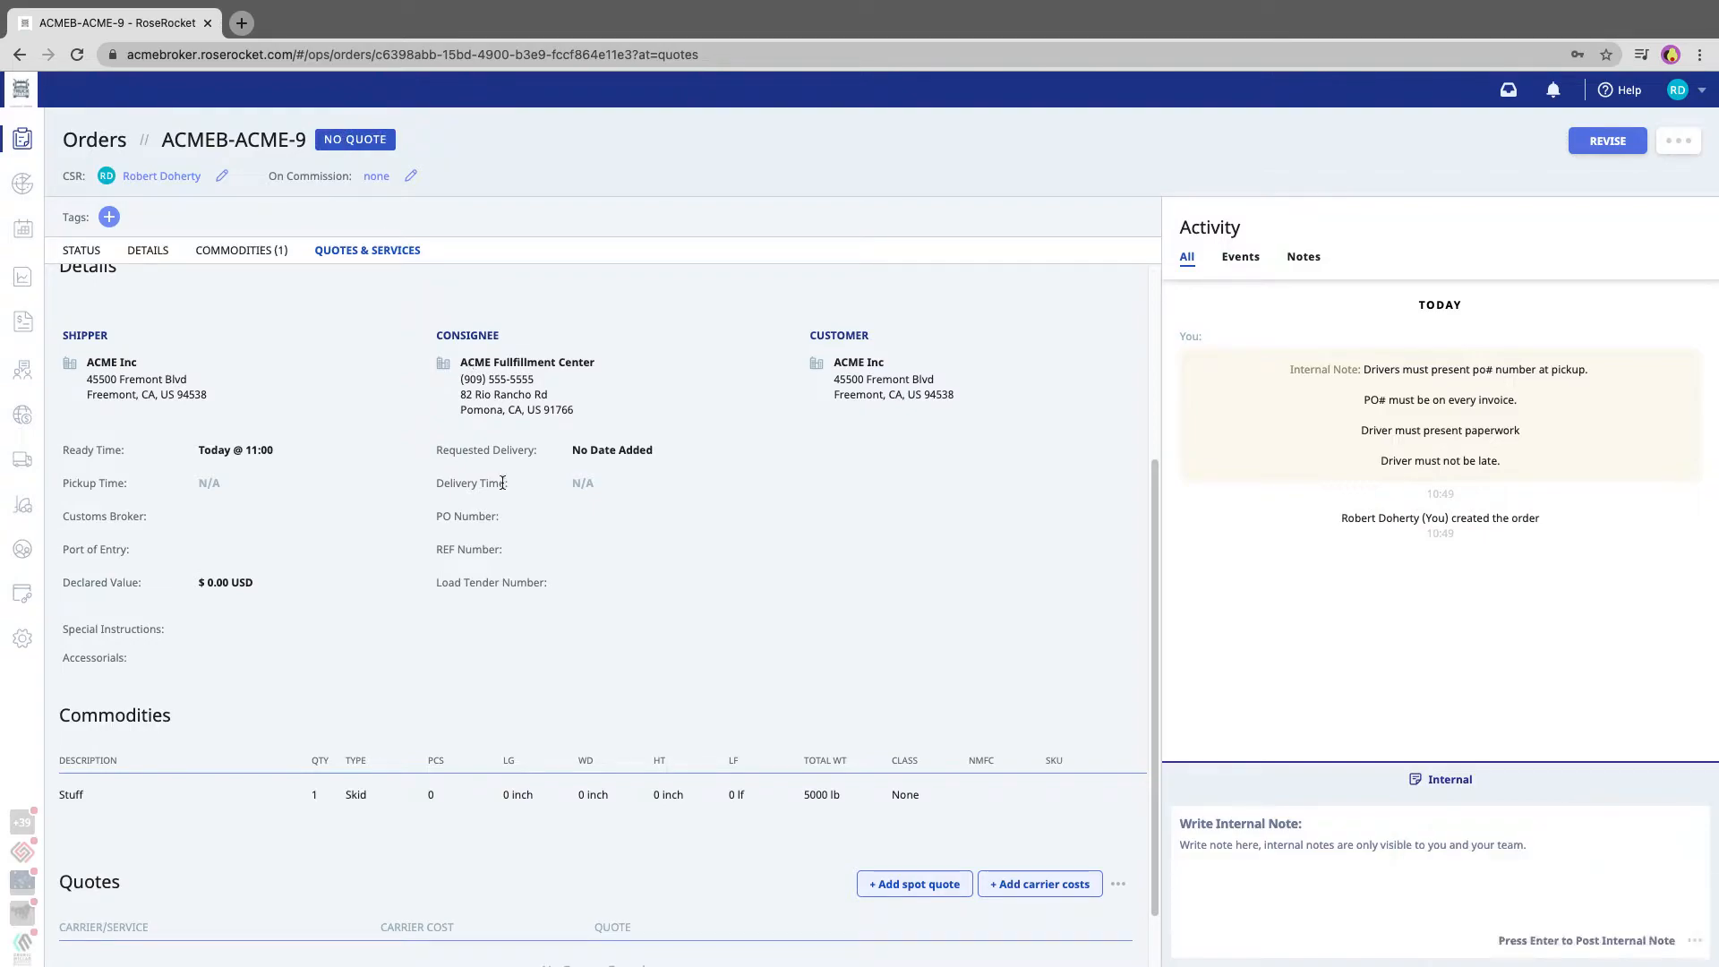
# Build a spot quote with a freight charge of $5,500 and publish it
pyautogui.scroll(-2, 566, 600)
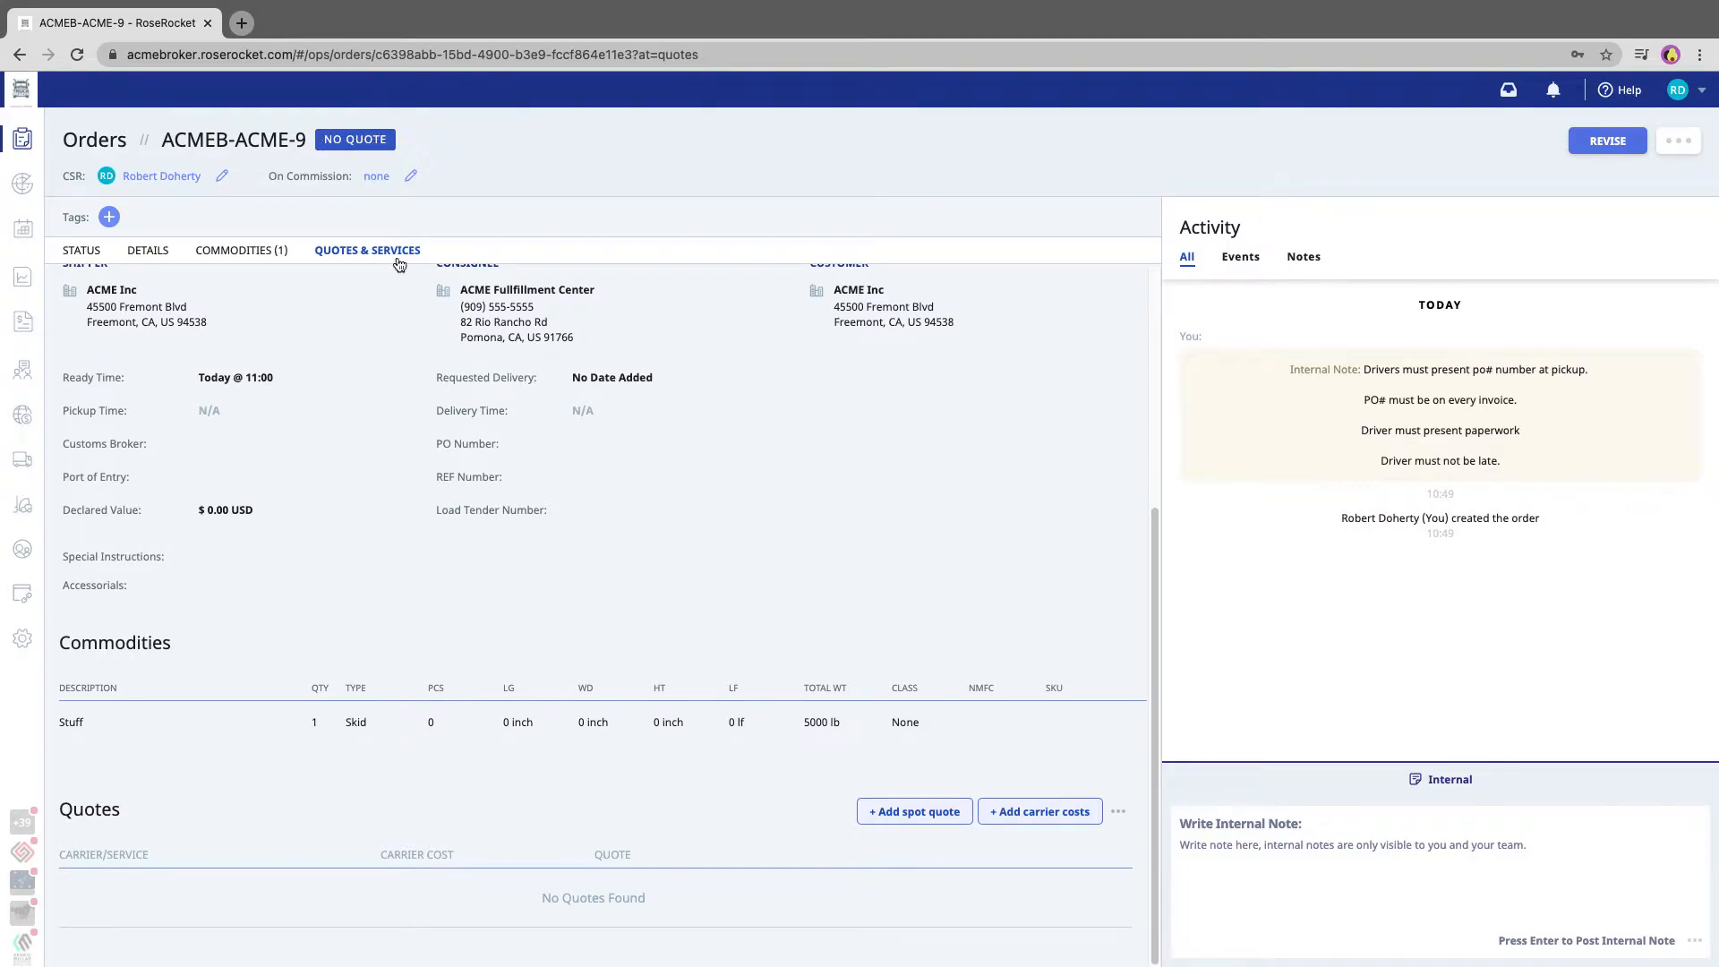
pyautogui.scroll(2, 660, 525)
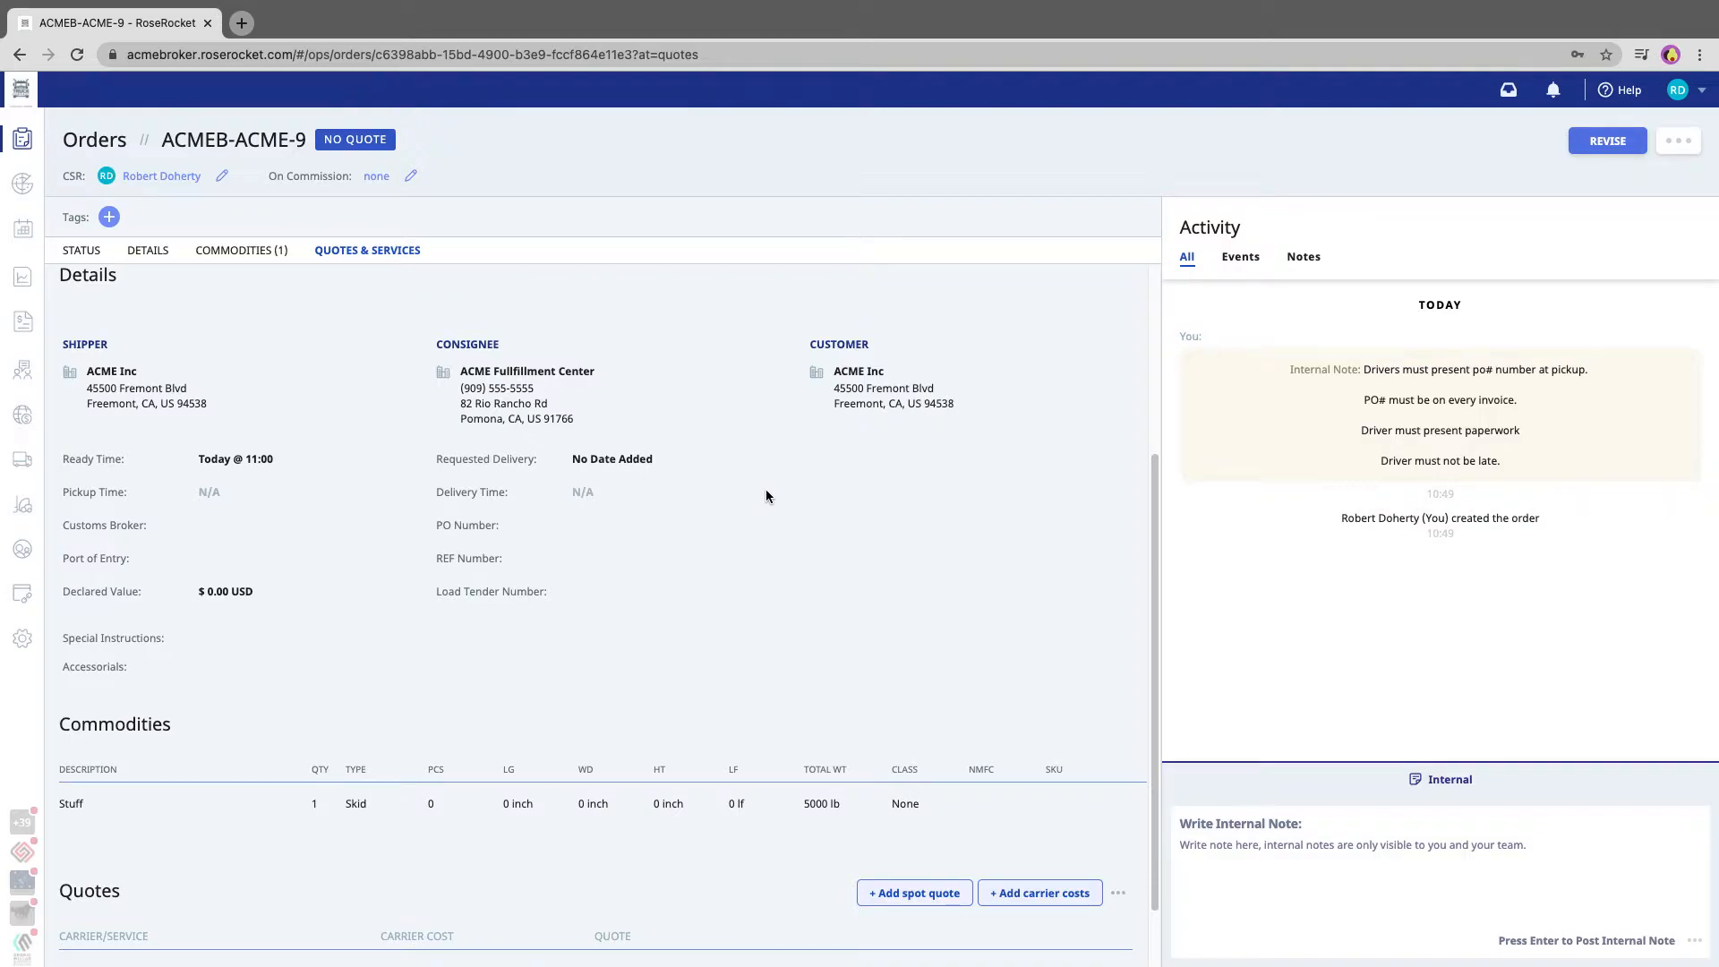
pyautogui.scroll(-2, 764, 496)
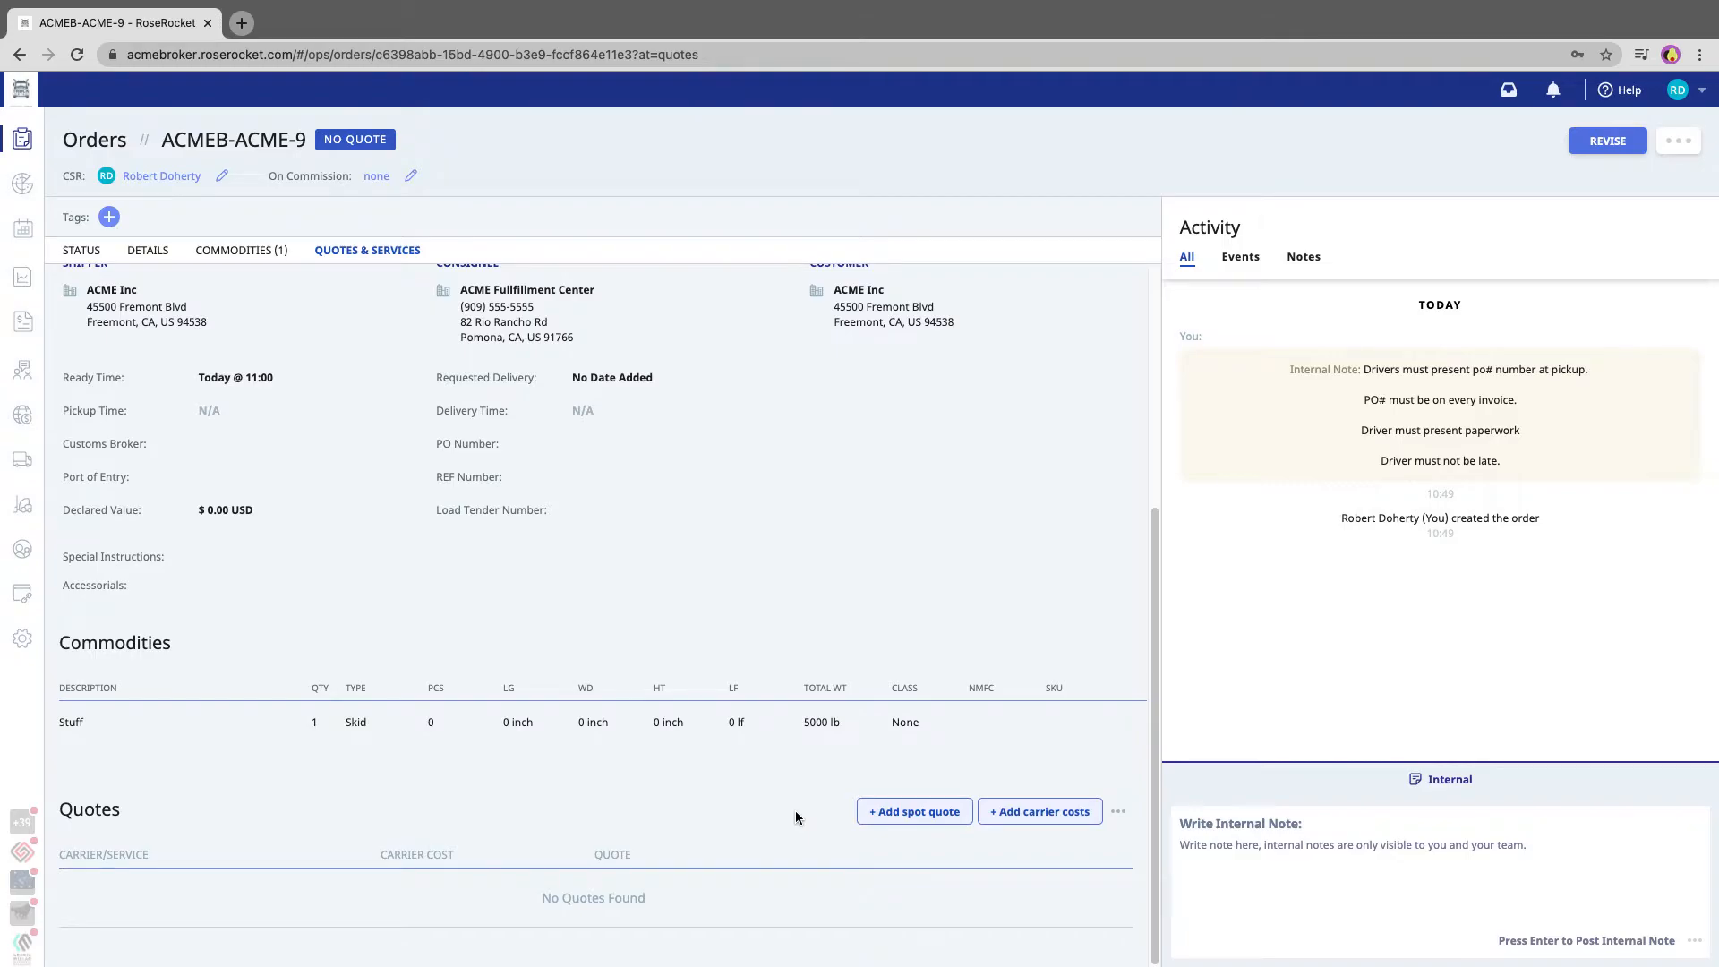
pyautogui.click(907, 813)
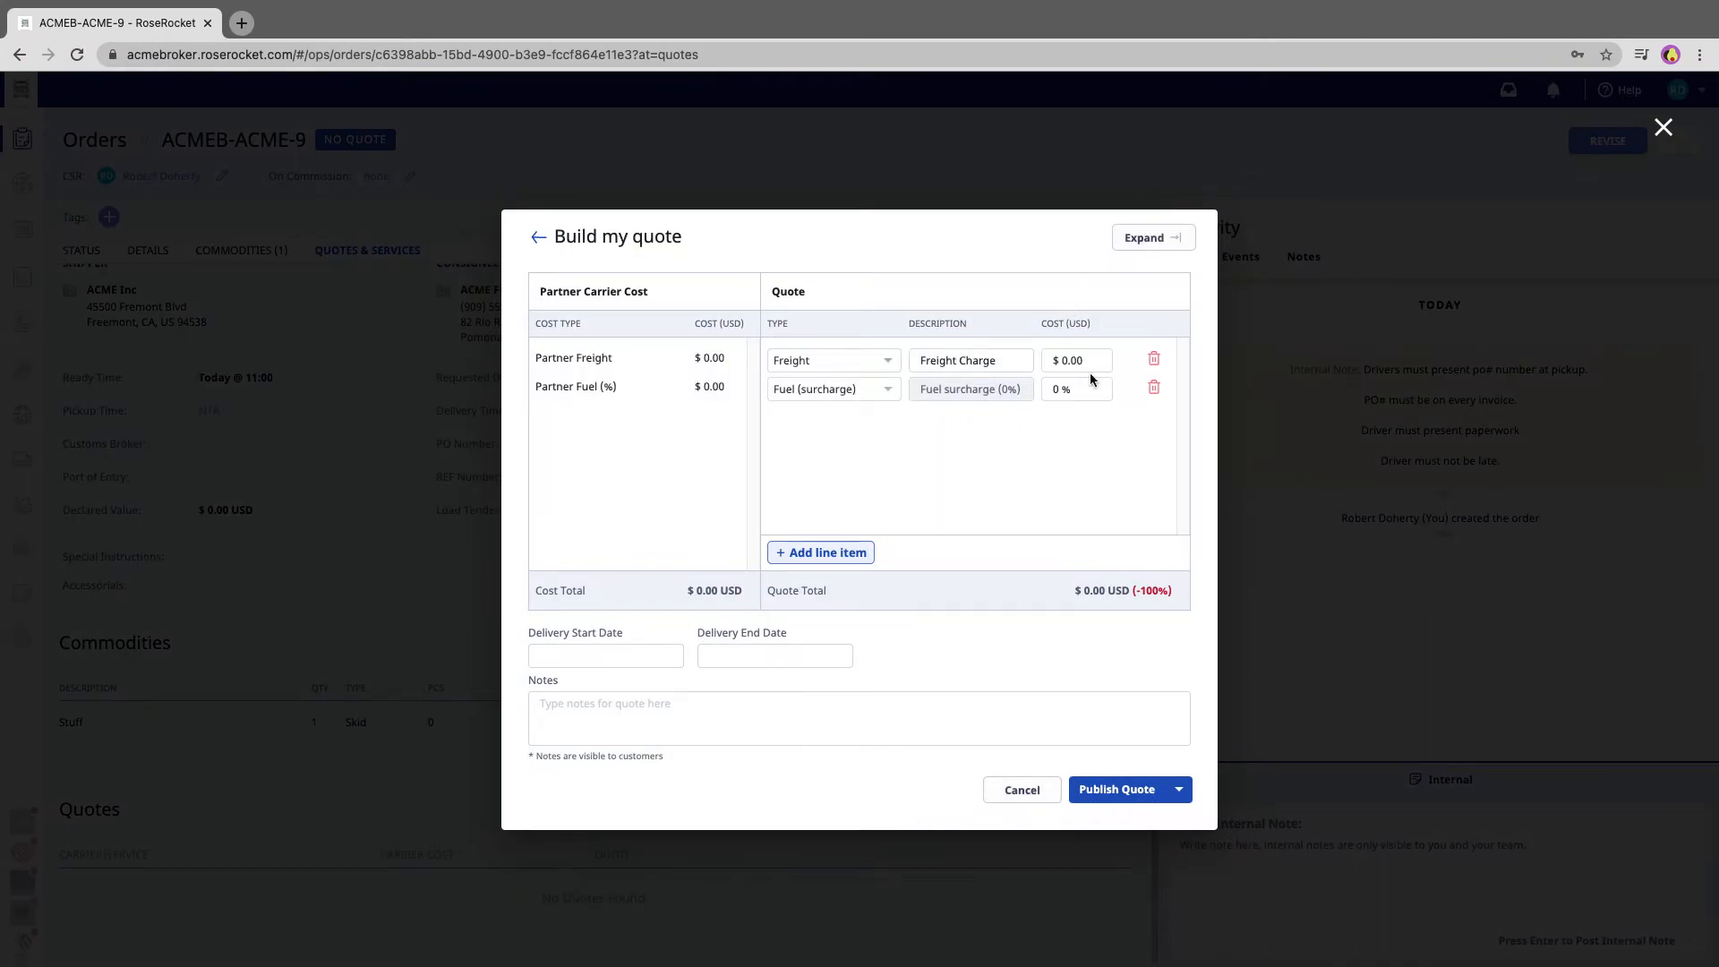
pyautogui.click(1099, 363)
pyautogui.write('5500')
pyautogui.click(1105, 790)
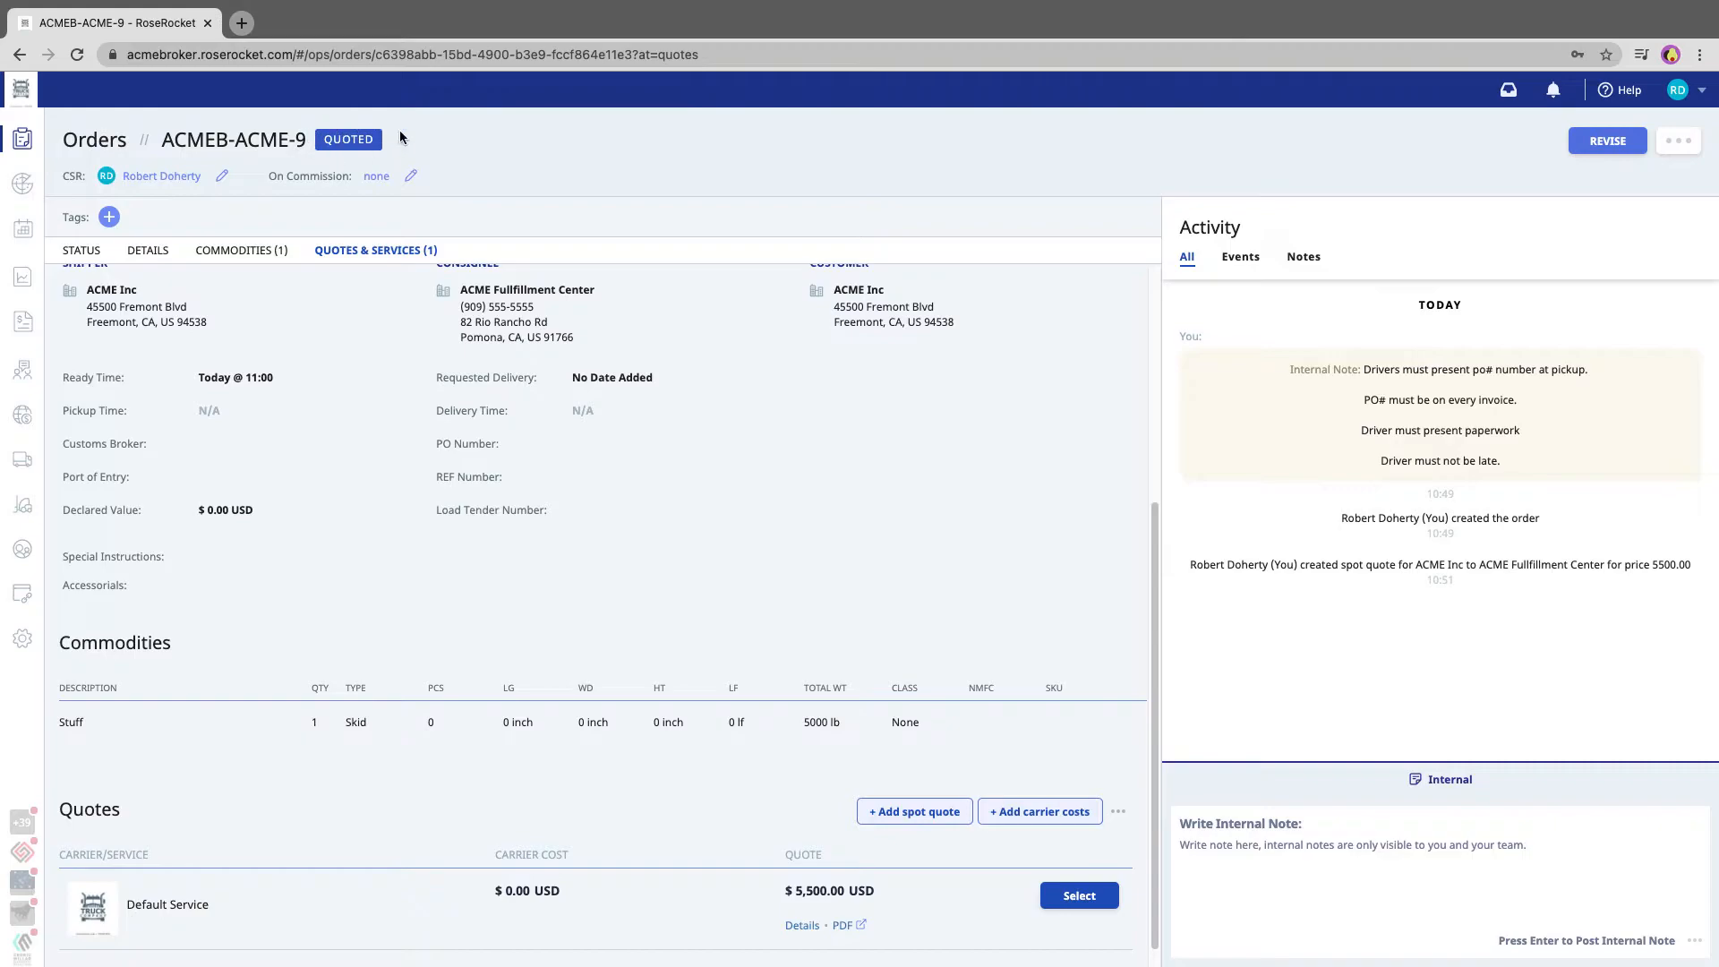
# Select the Default Service quote for the order and confirm the pickup
pyautogui.scroll(-1, 621, 527)
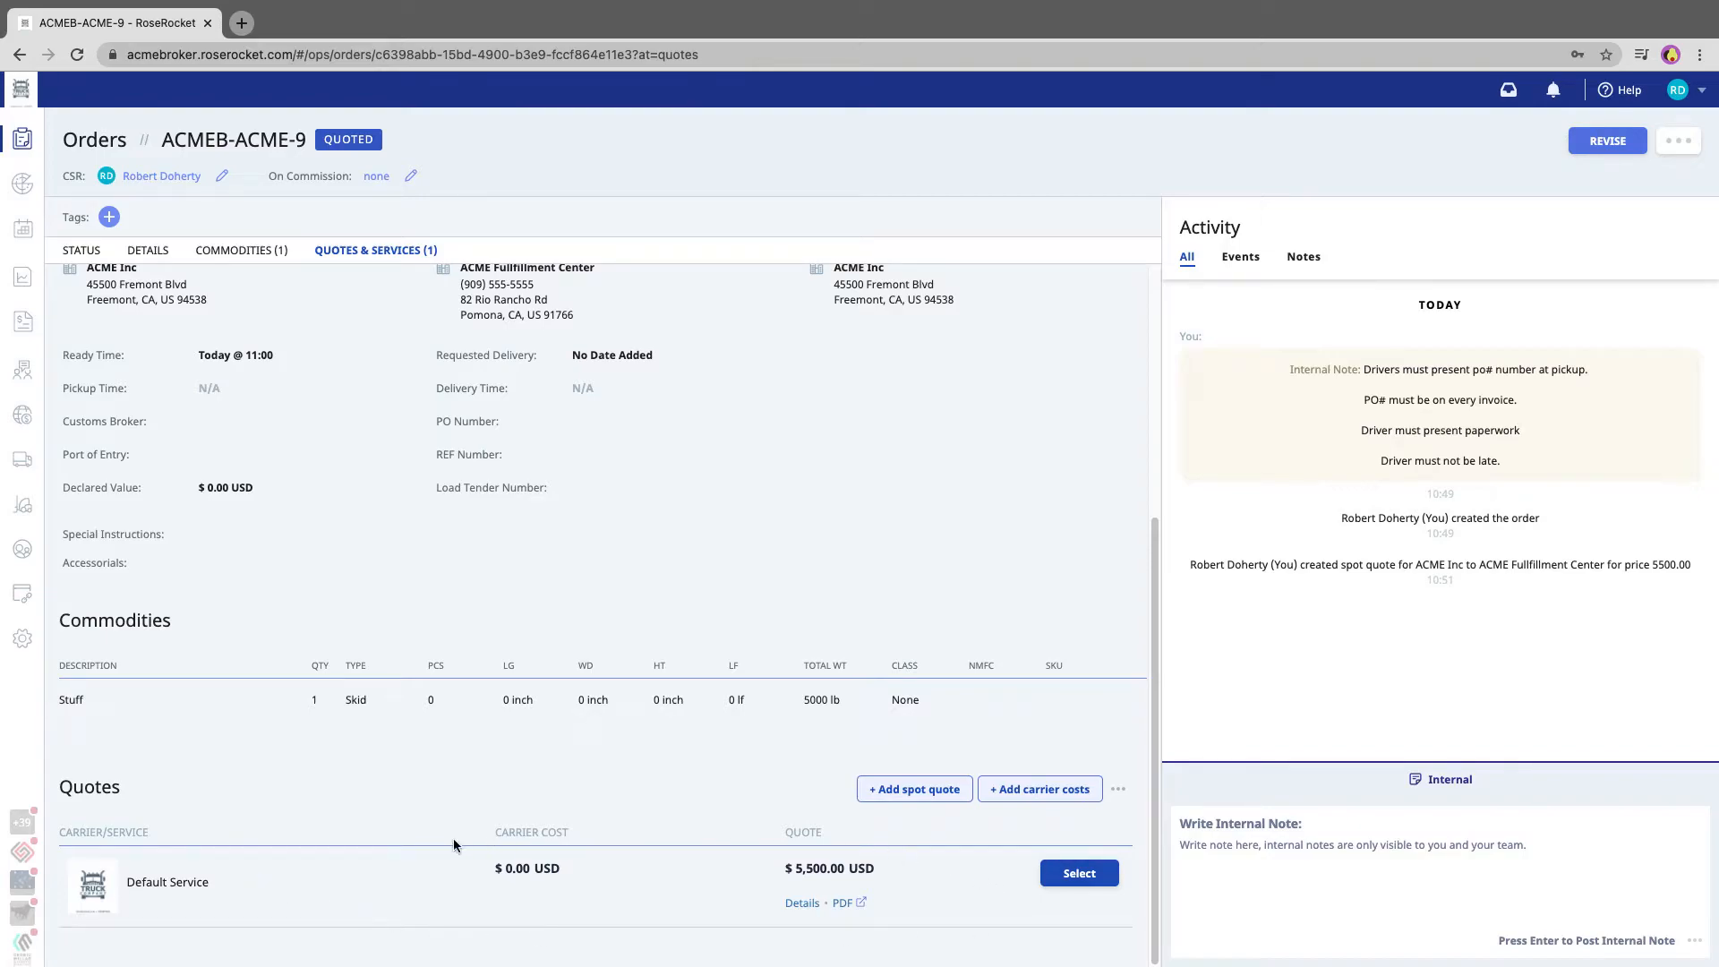
pyautogui.scroll(1, 453, 845)
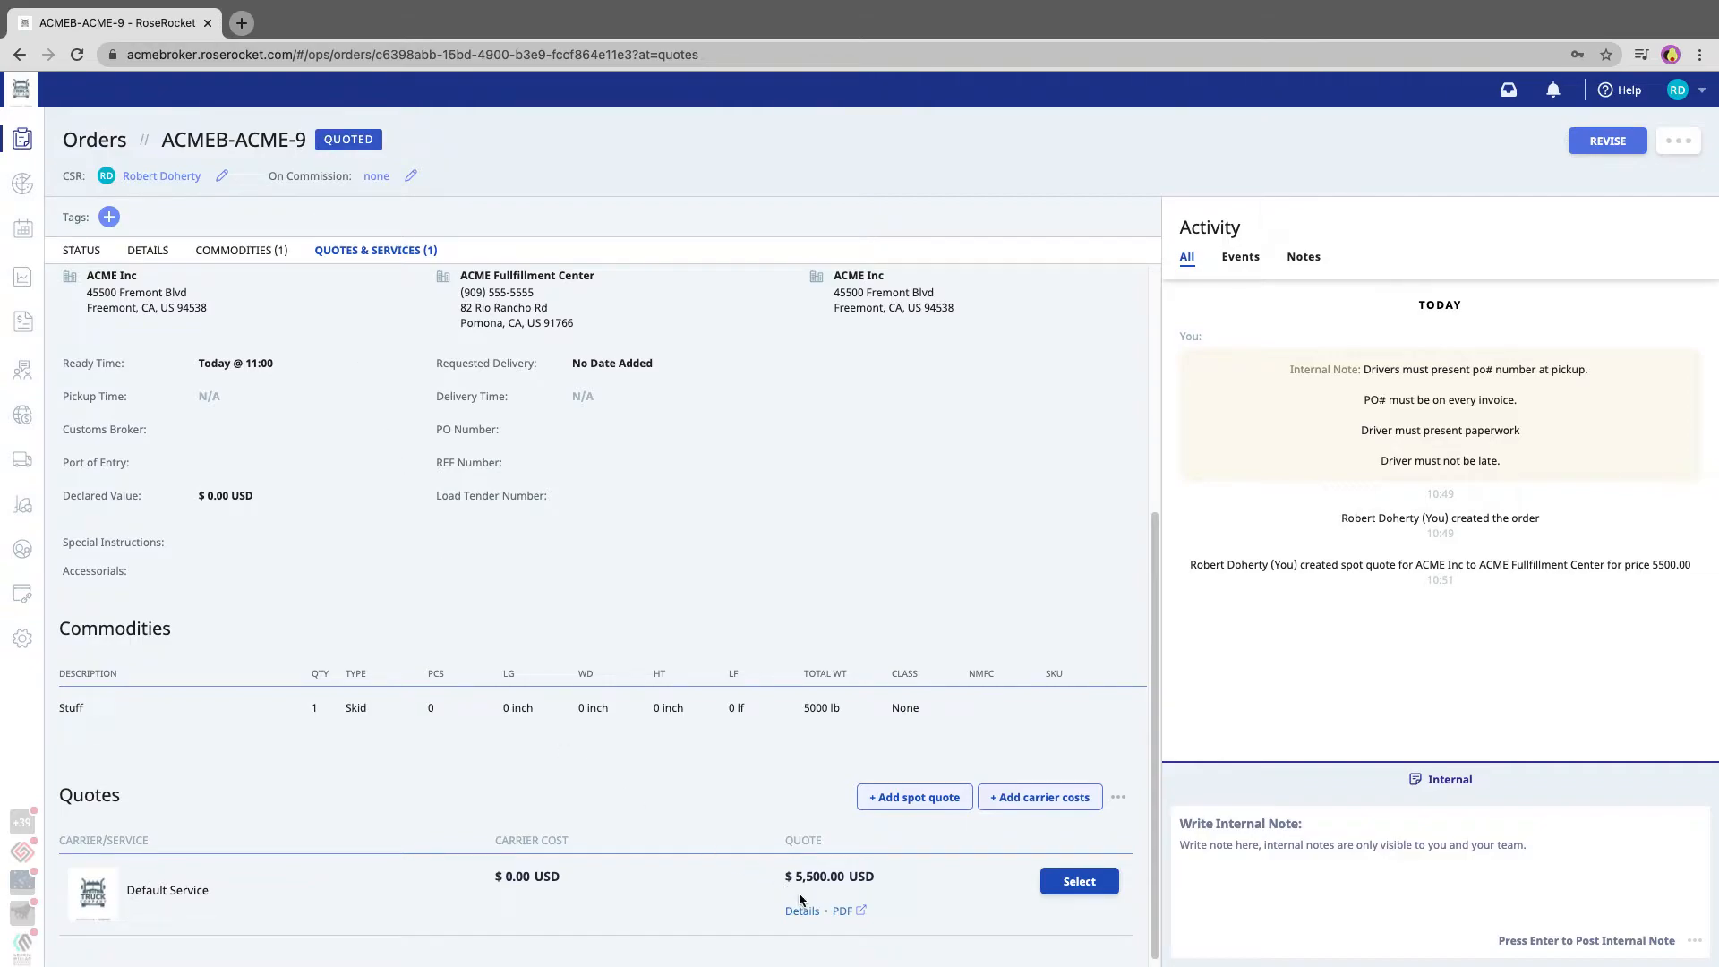
pyautogui.scroll(-1, 851, 883)
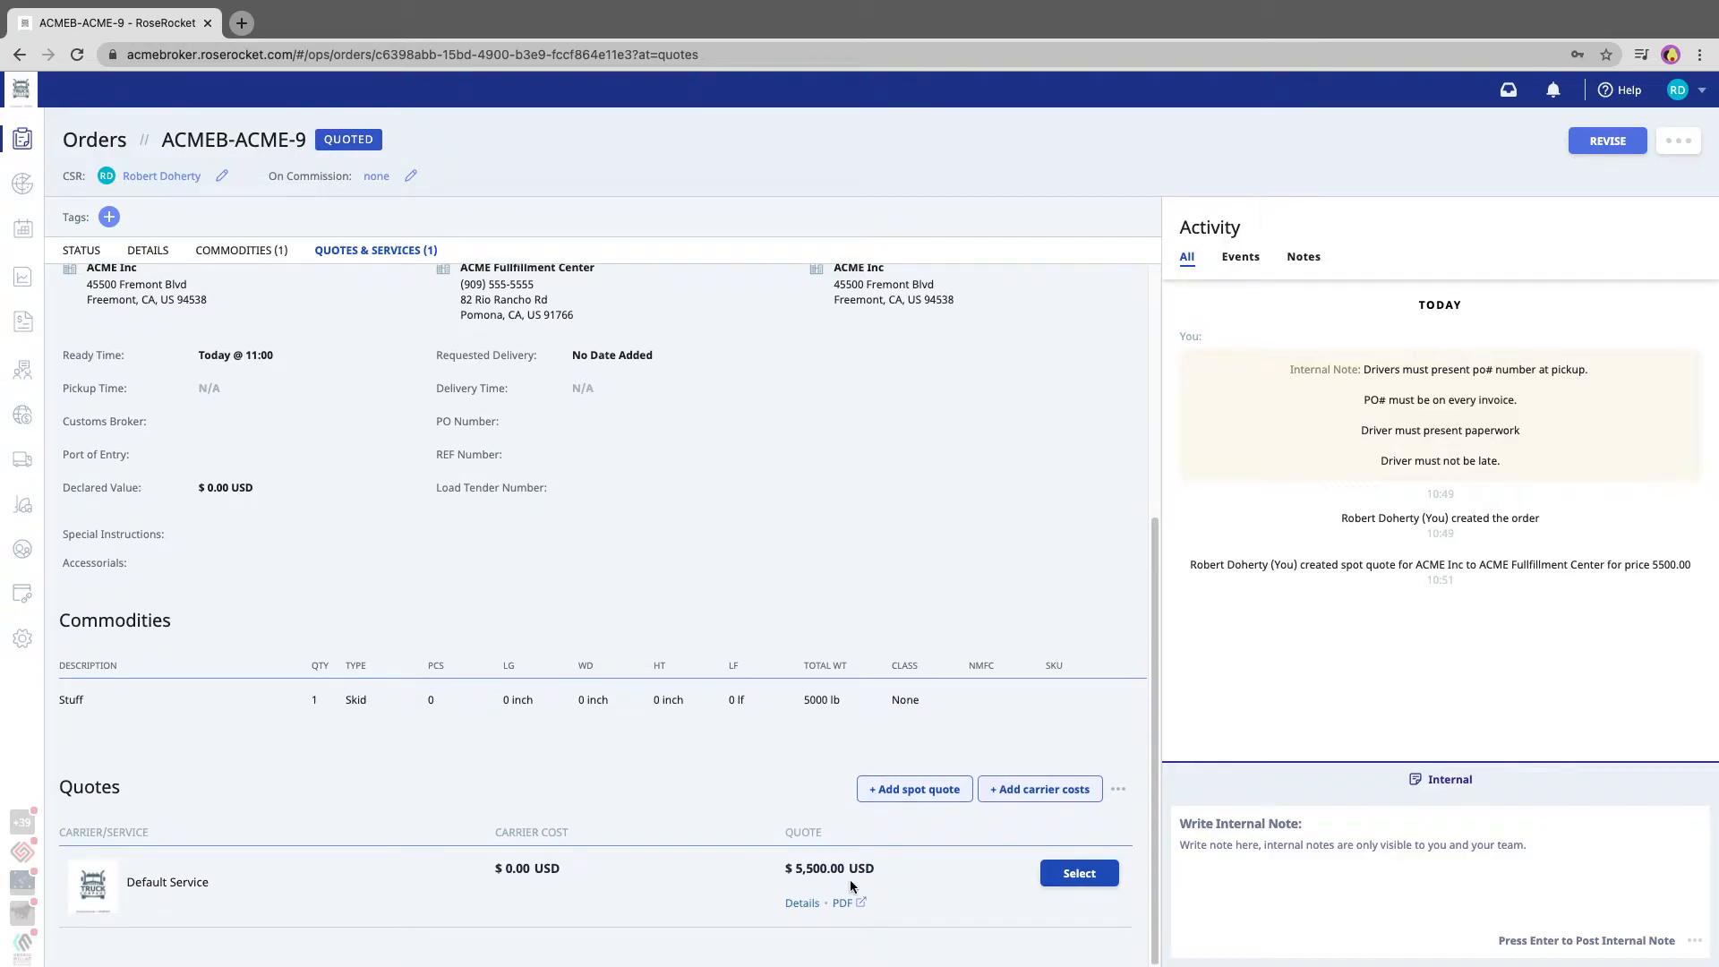
pyautogui.click(1079, 876)
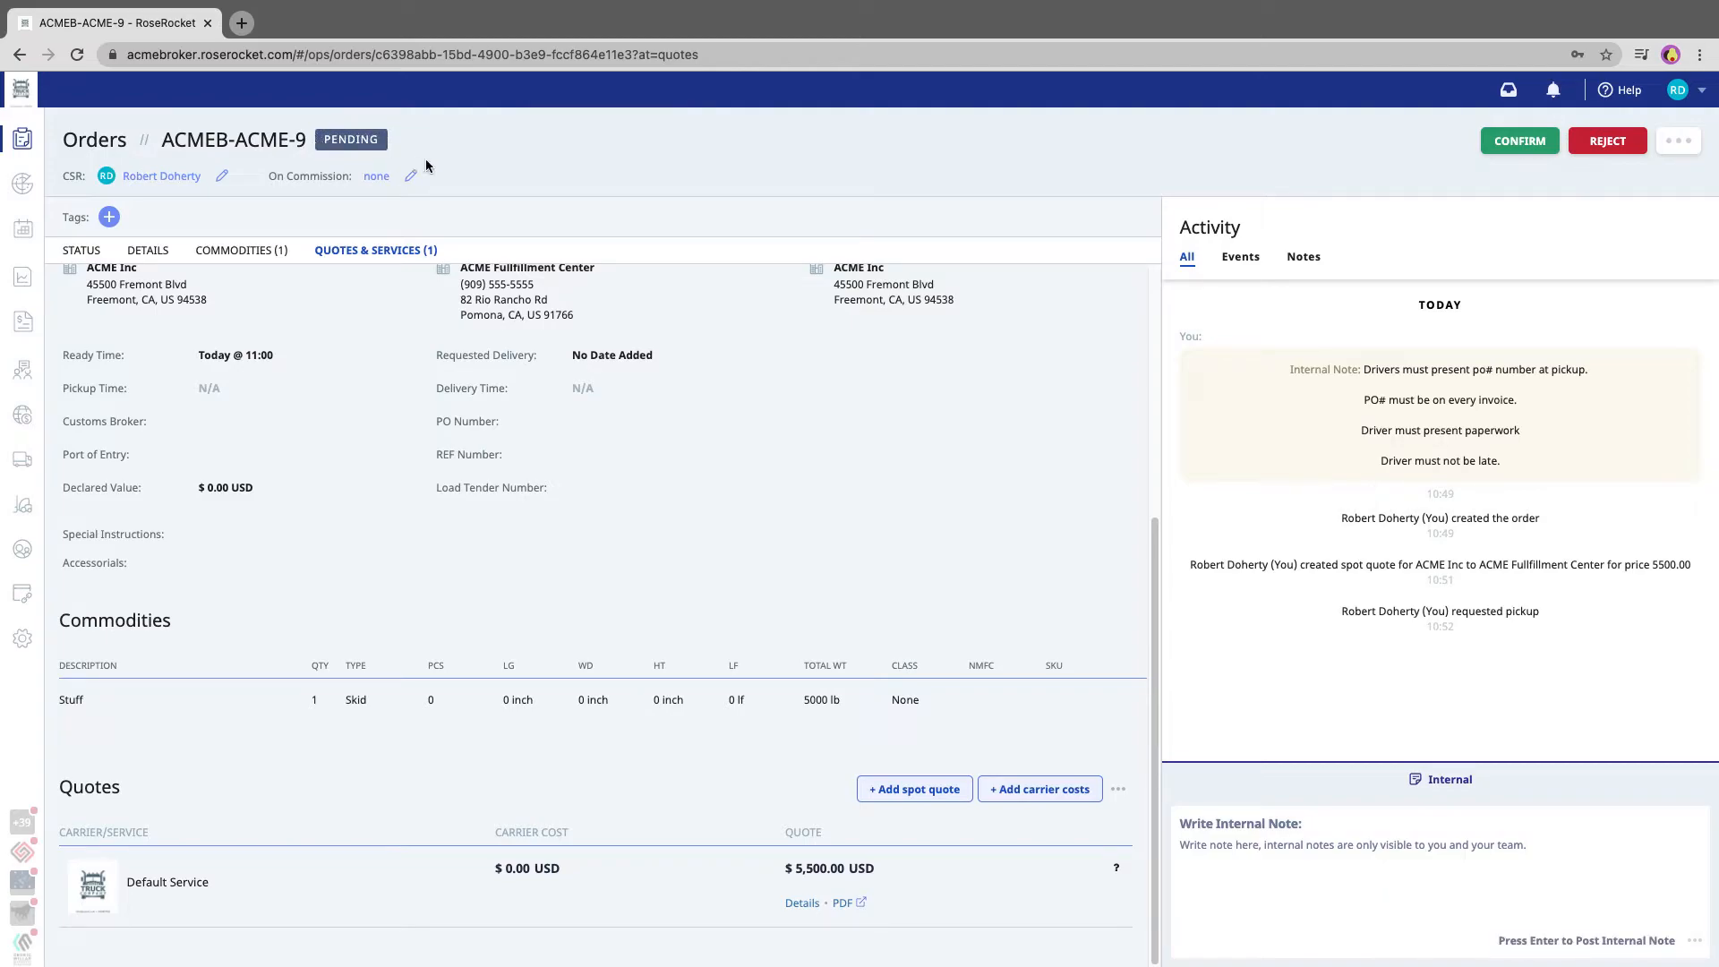
pyautogui.click(1513, 143)
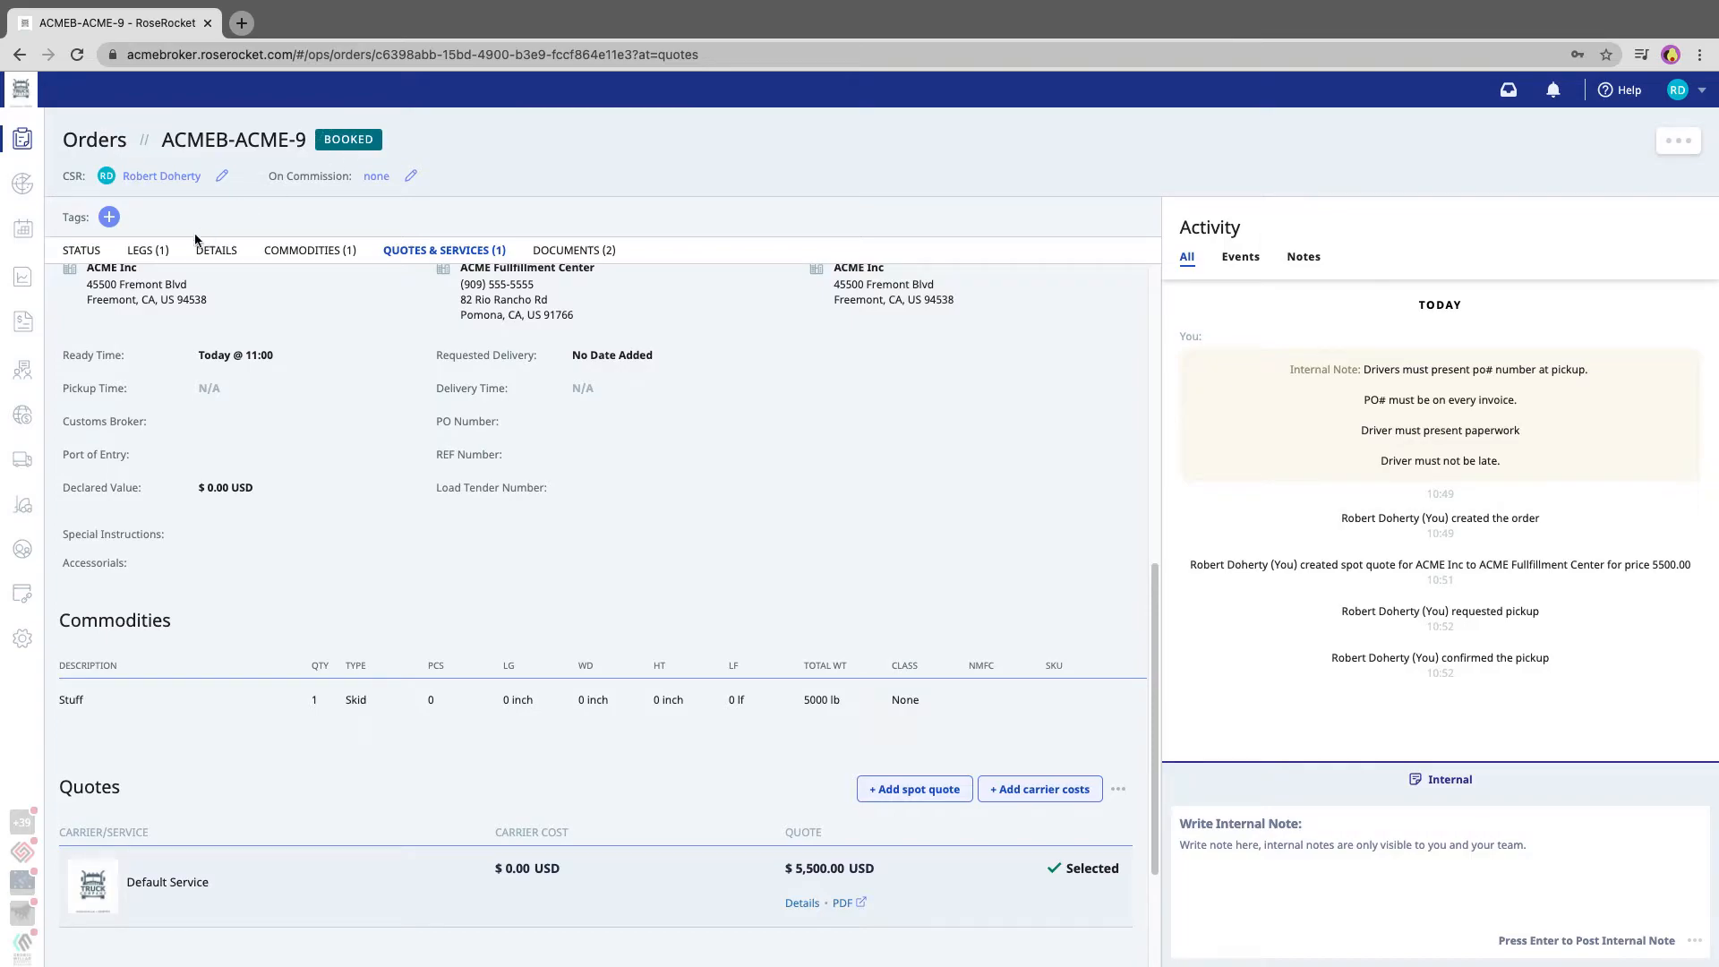
# Create a new manifest for the order's leg with Rocket Express (Default Service) as the assigned carrier
pyautogui.click(154, 253)
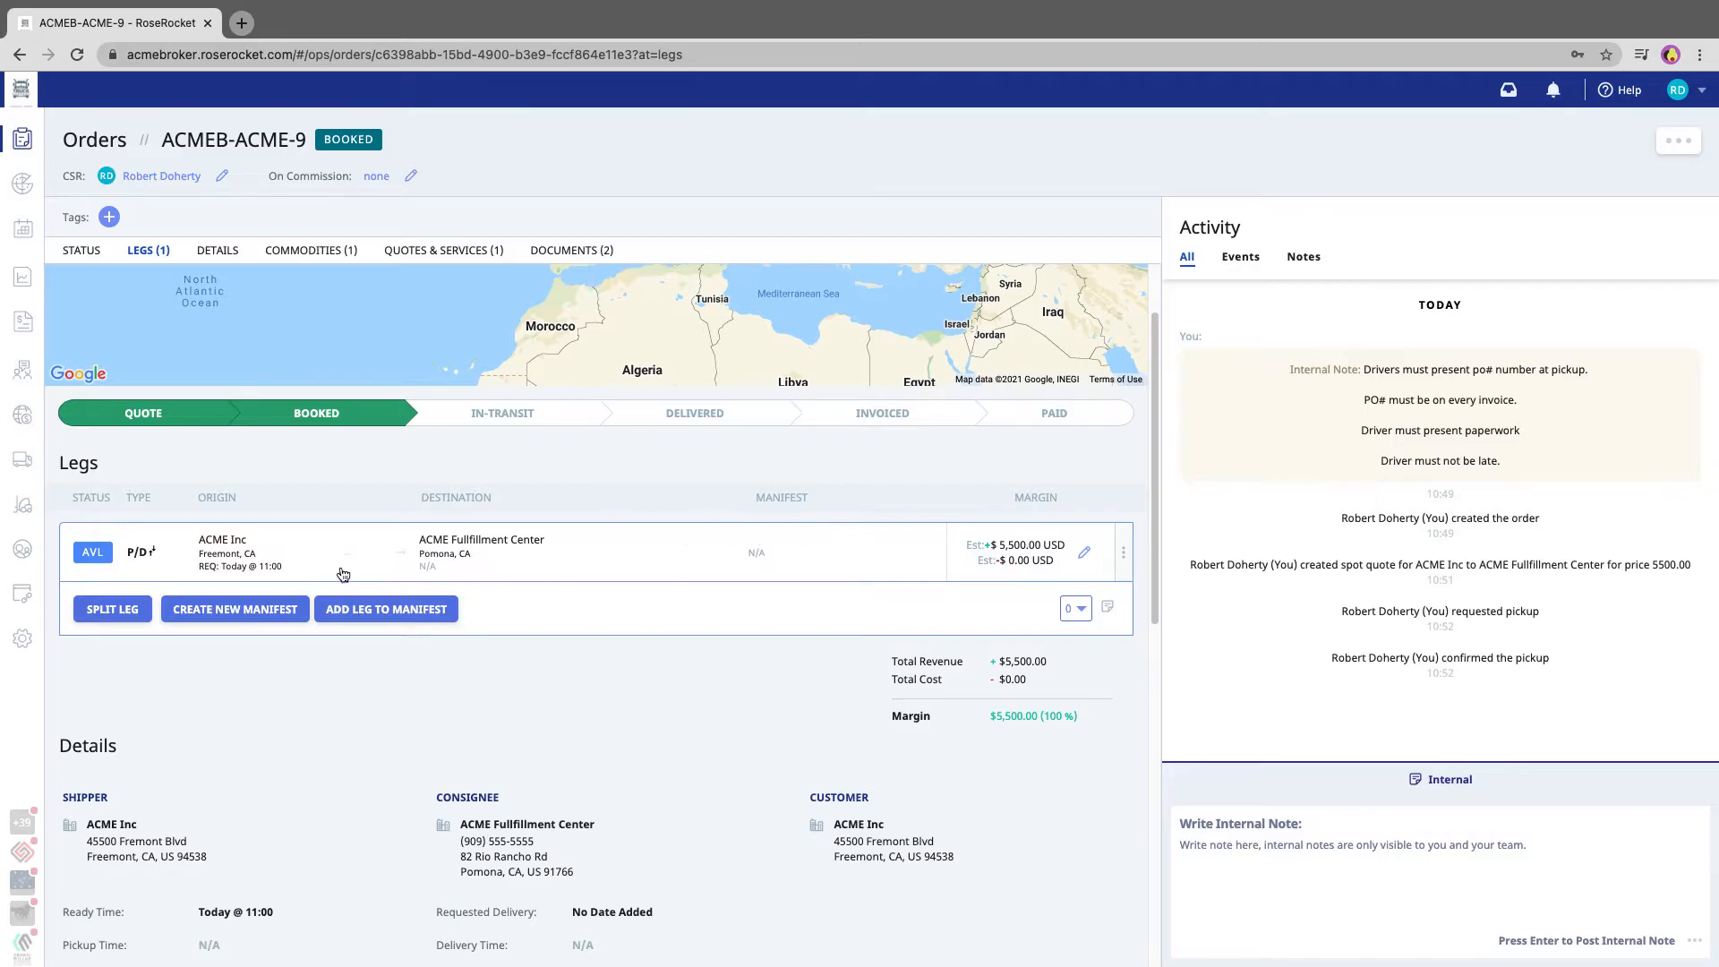
pyautogui.click(256, 612)
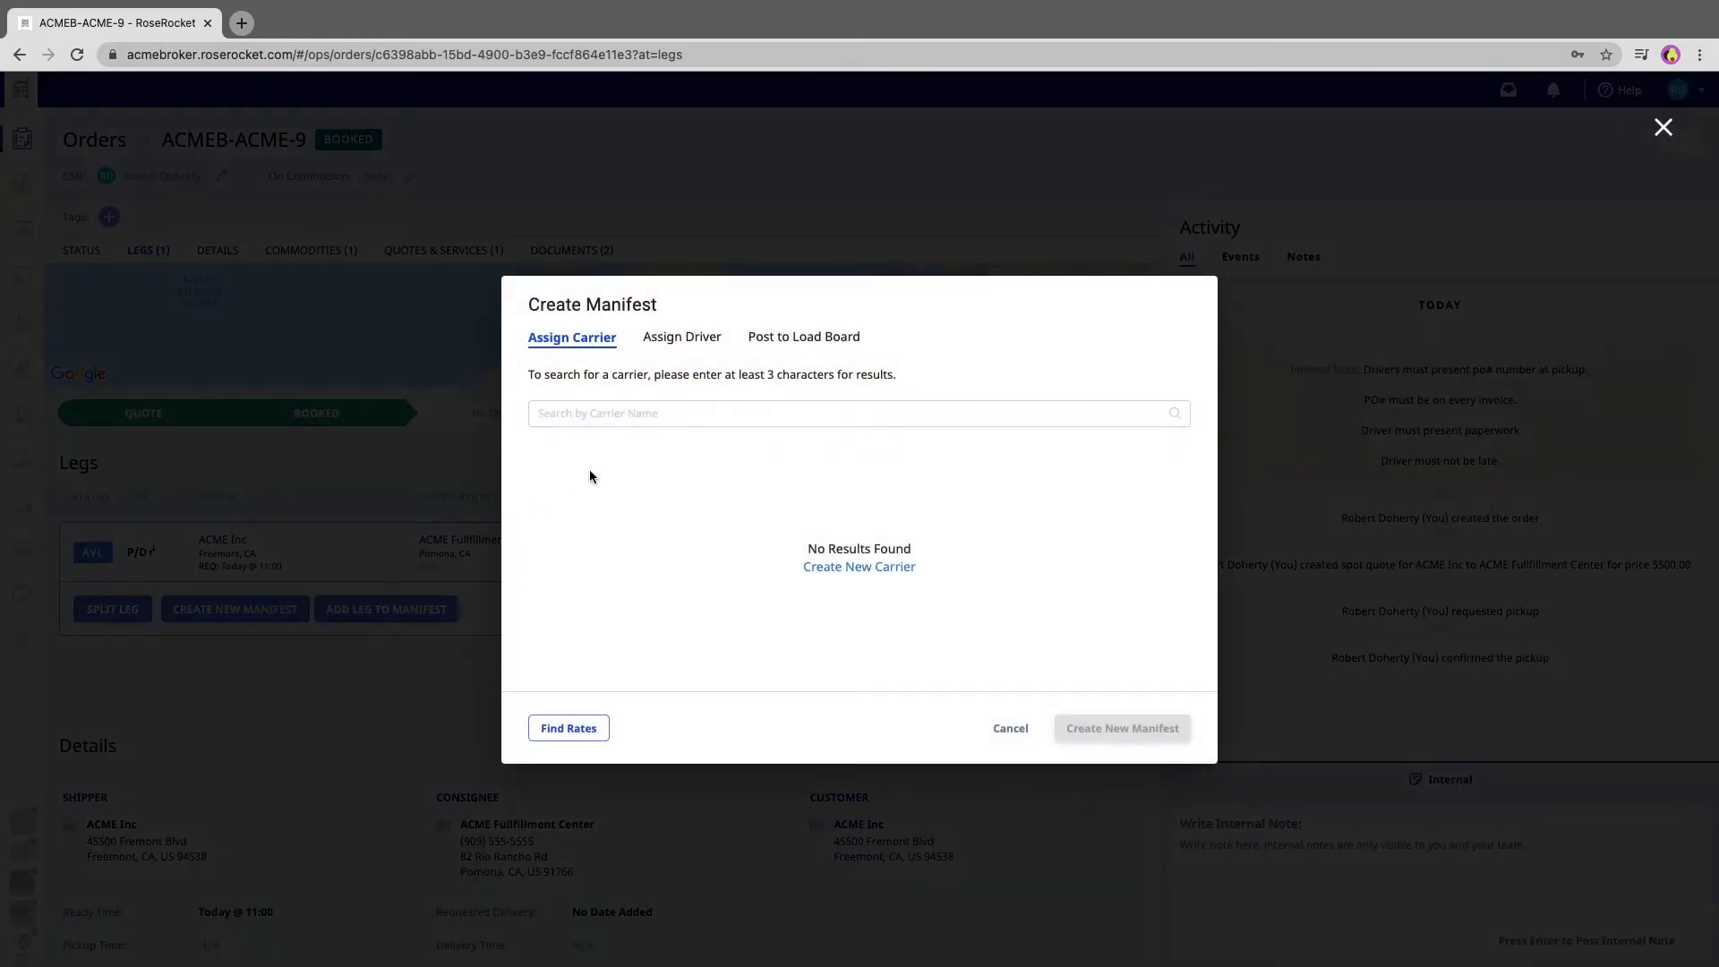
pyautogui.click(593, 416)
pyautogui.write('rocket')
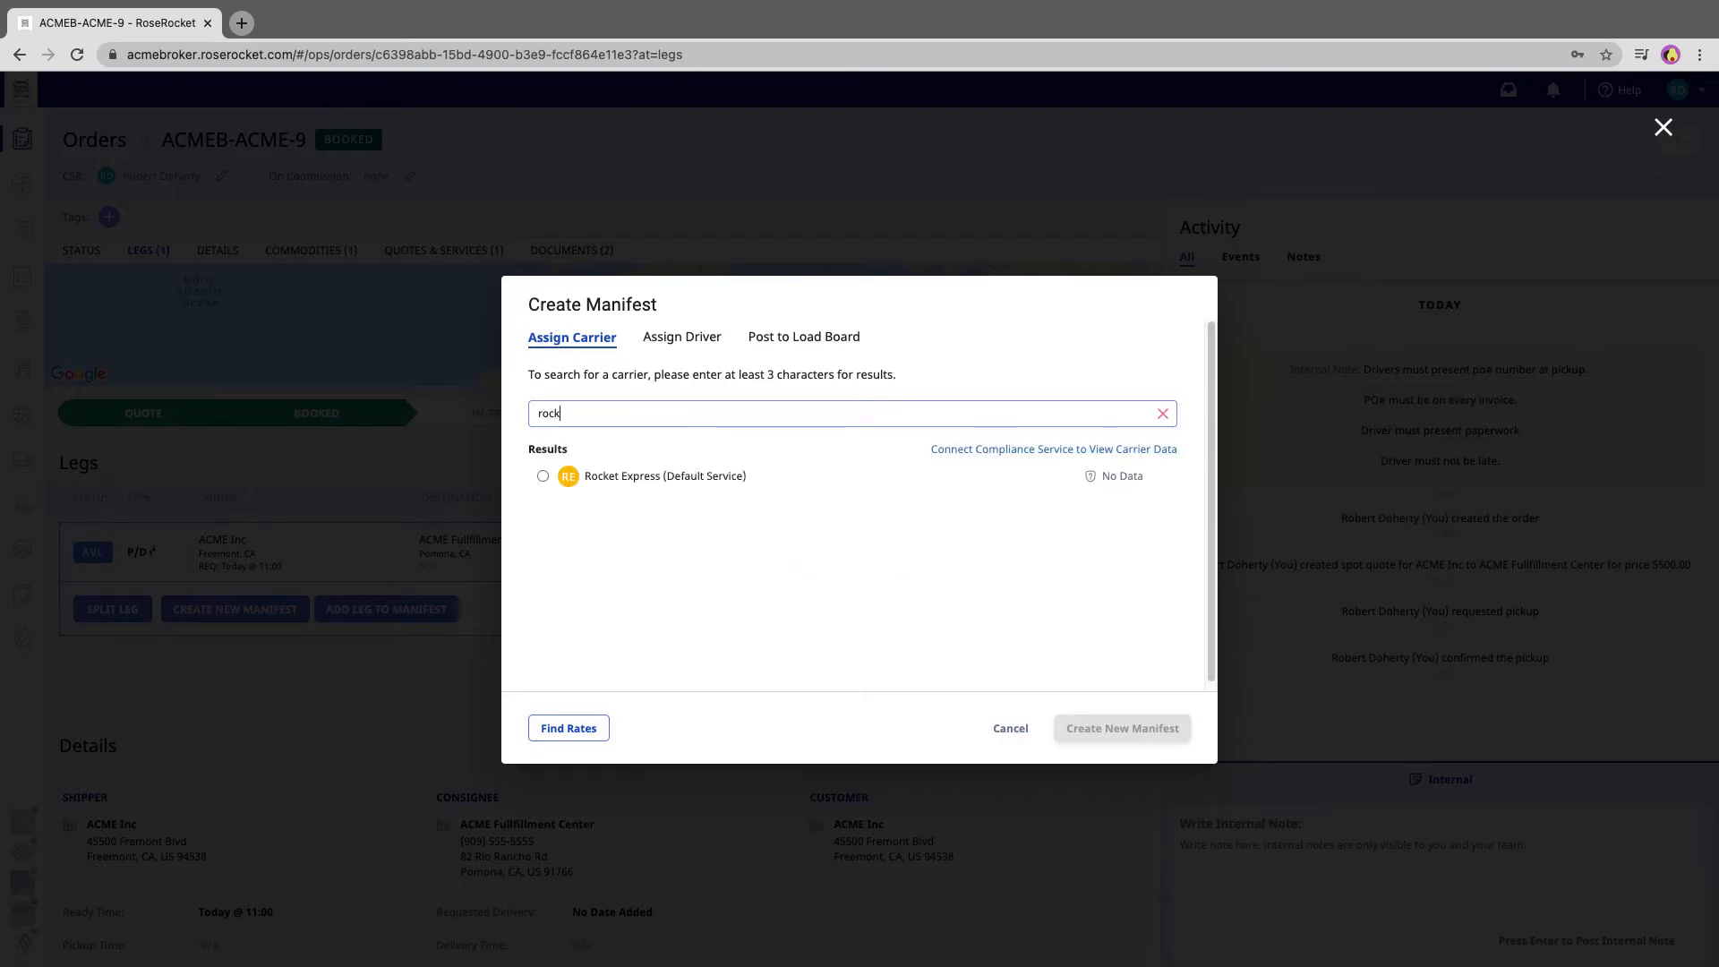
pyautogui.click(595, 475)
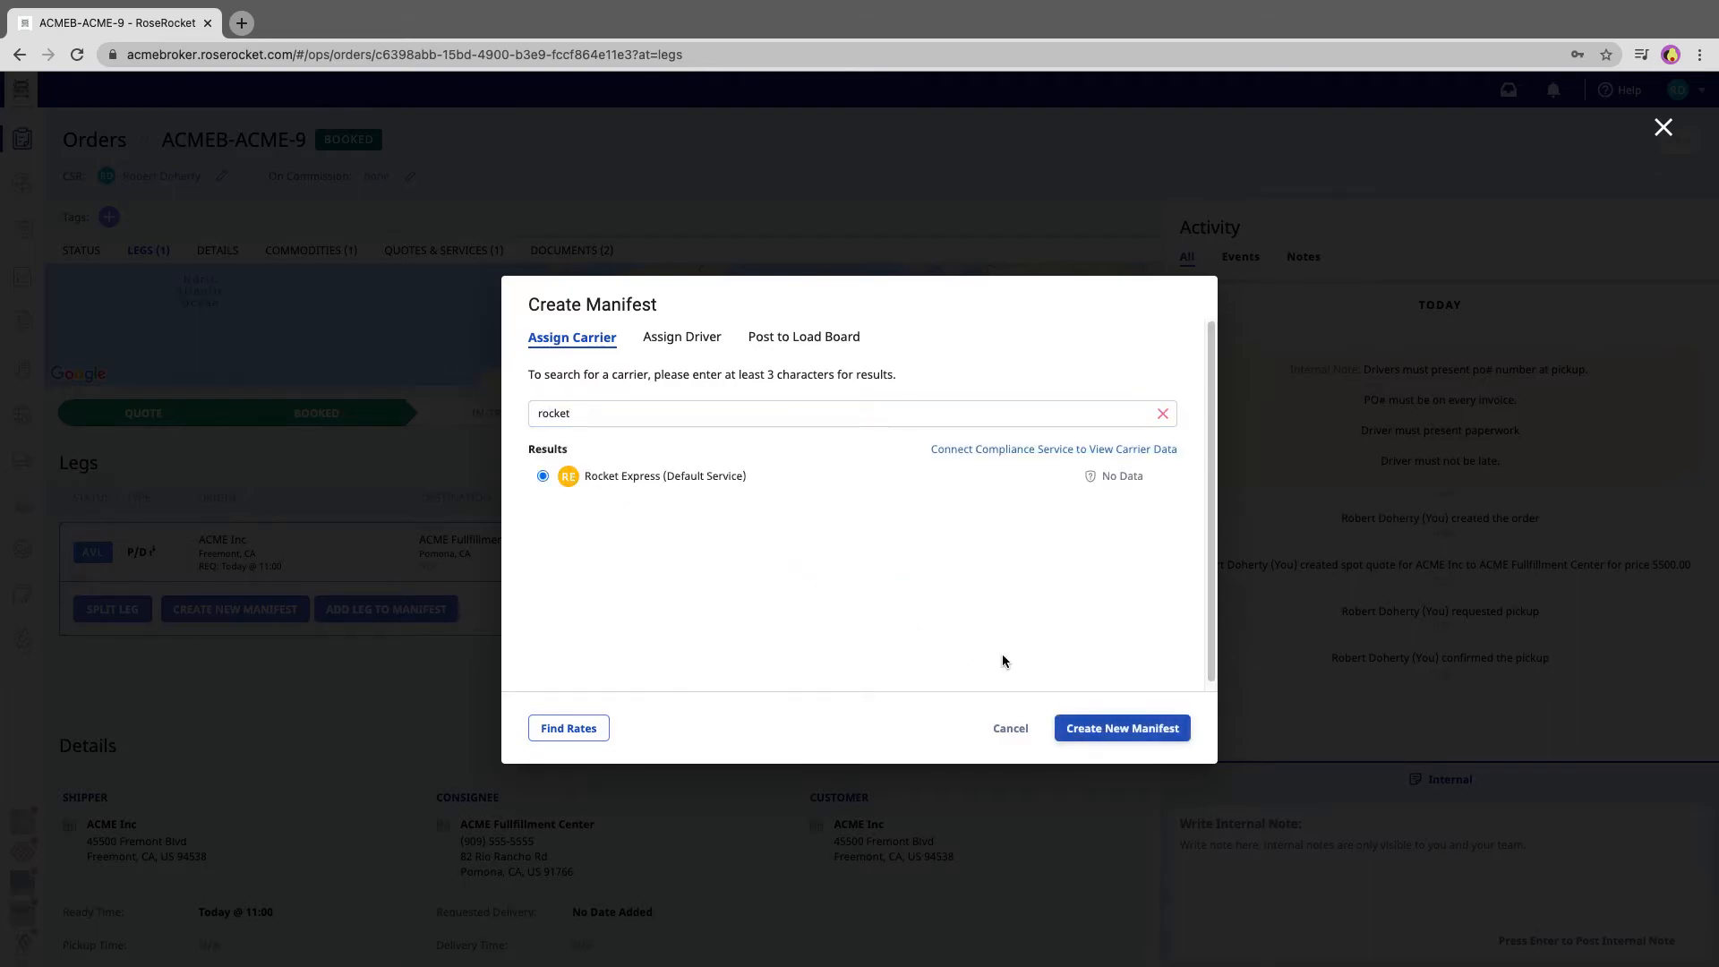
pyautogui.click(1115, 728)
# Enter freight charges of $3,500 in the carrier rate and submit it
pyautogui.click(641, 503)
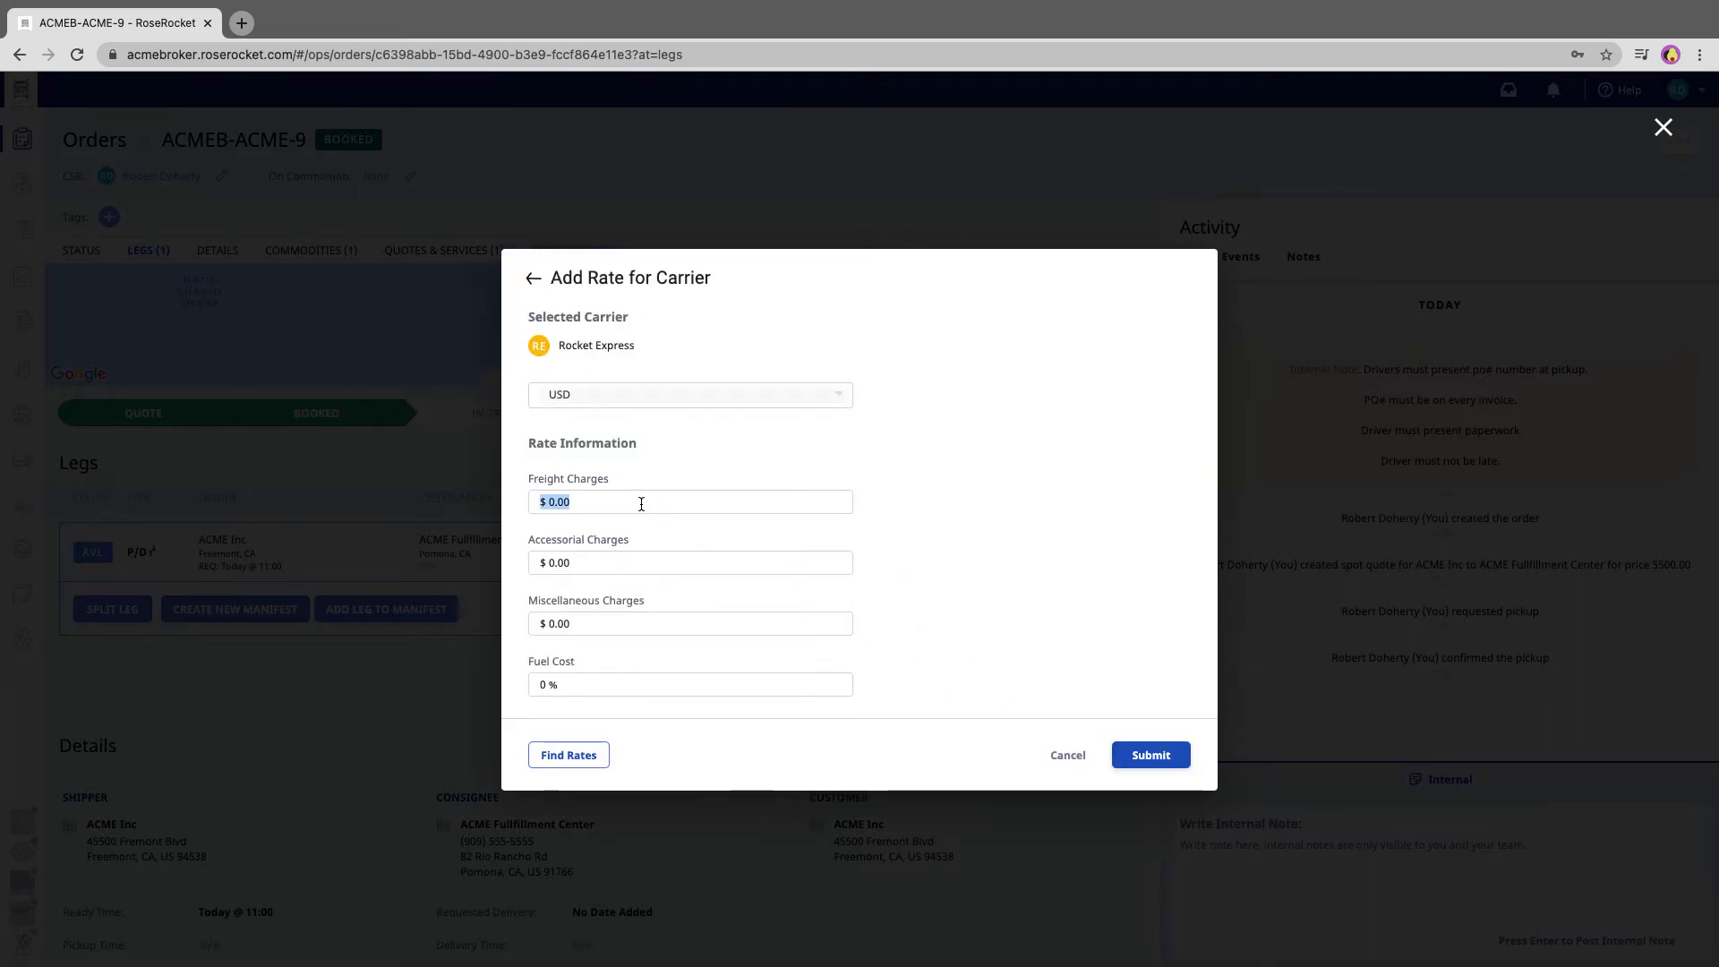
pyautogui.write('3500')
pyautogui.press('Tab')
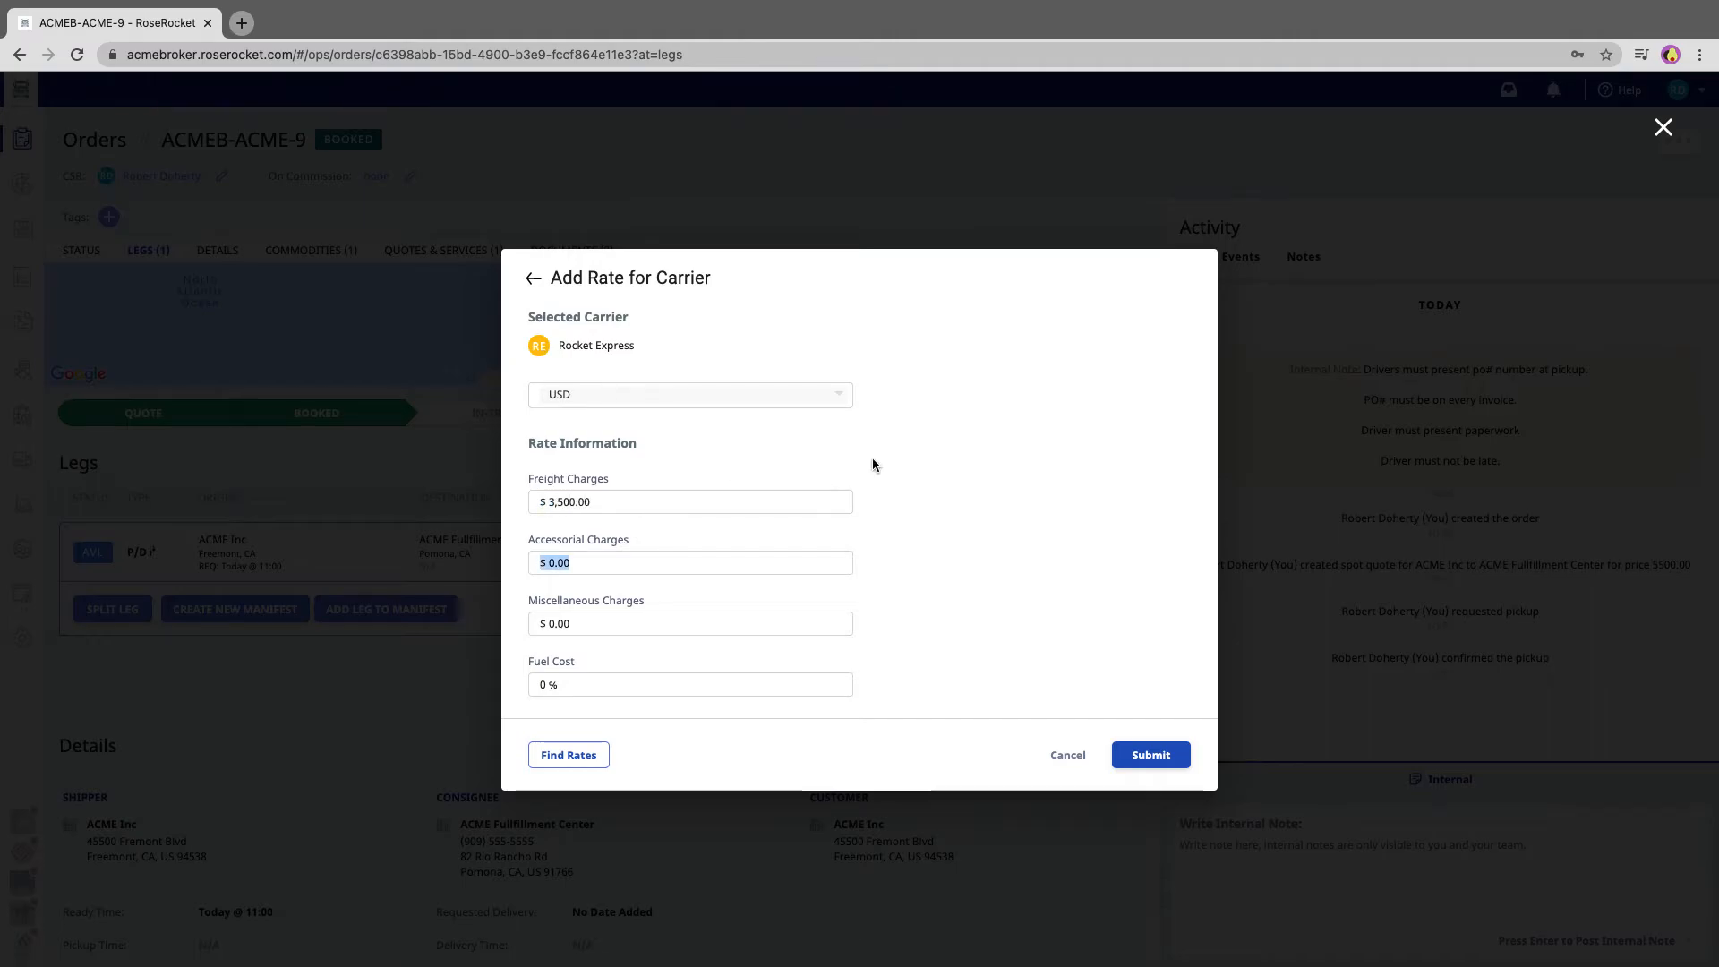
pyautogui.click(1151, 755)
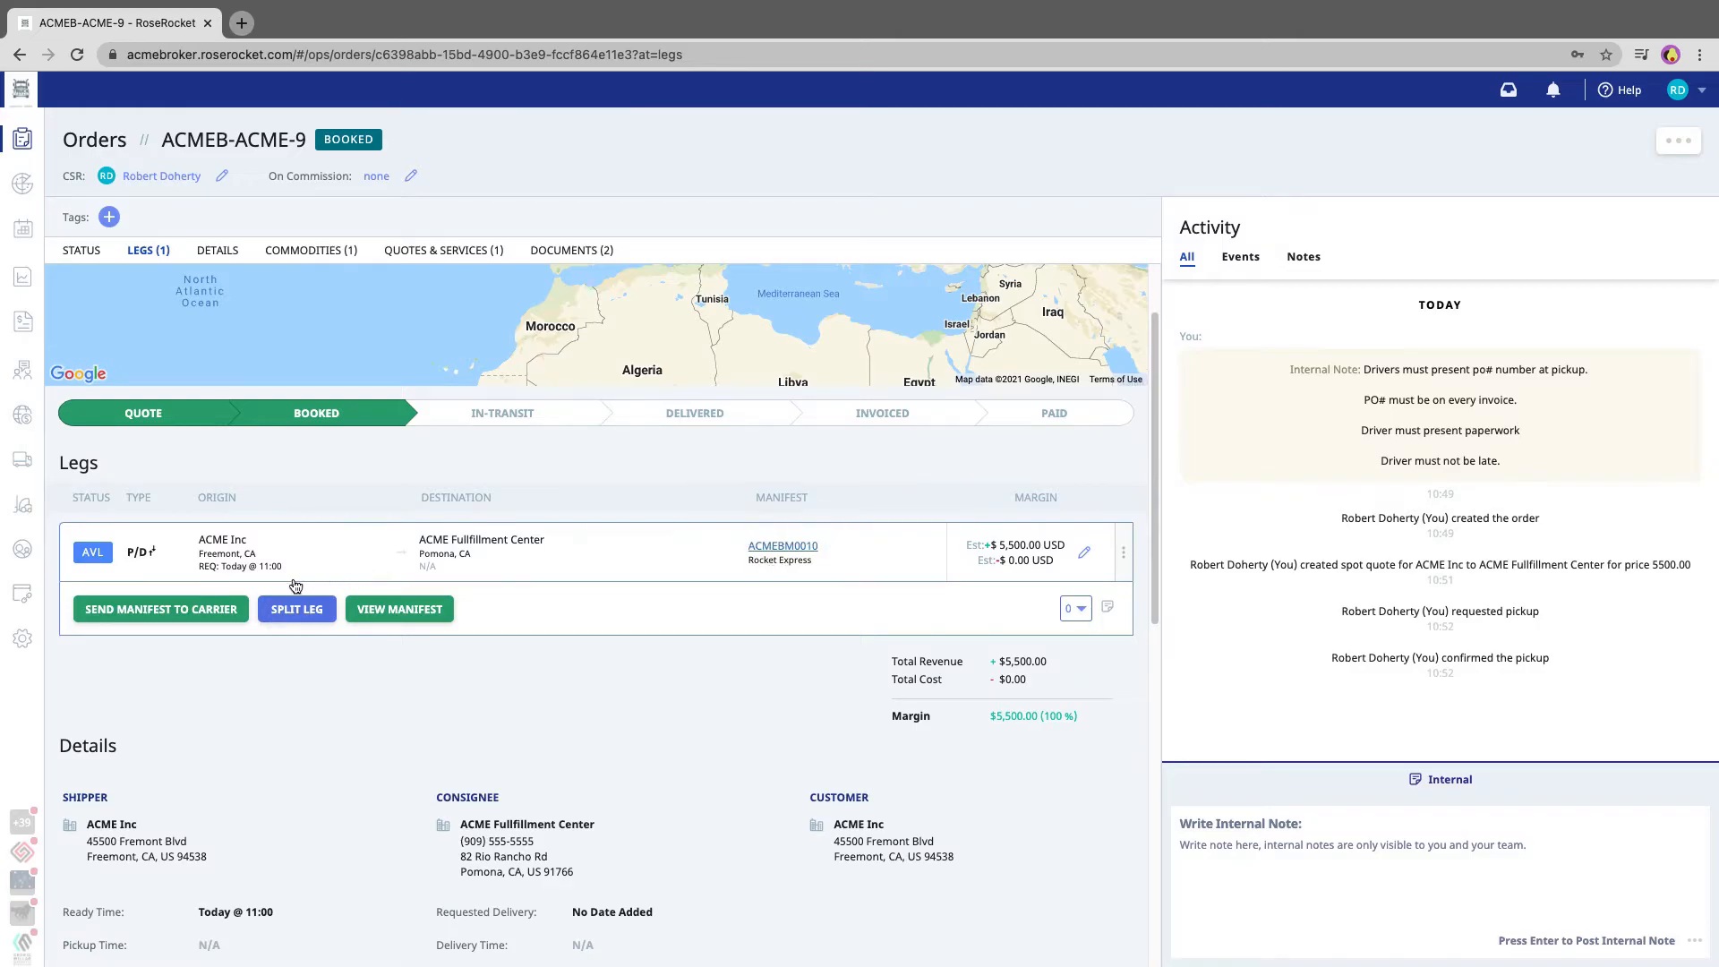
# Send the manifest to the carrier by email, using the sender's own email address as the recipient, and dispatch it
pyautogui.click(191, 612)
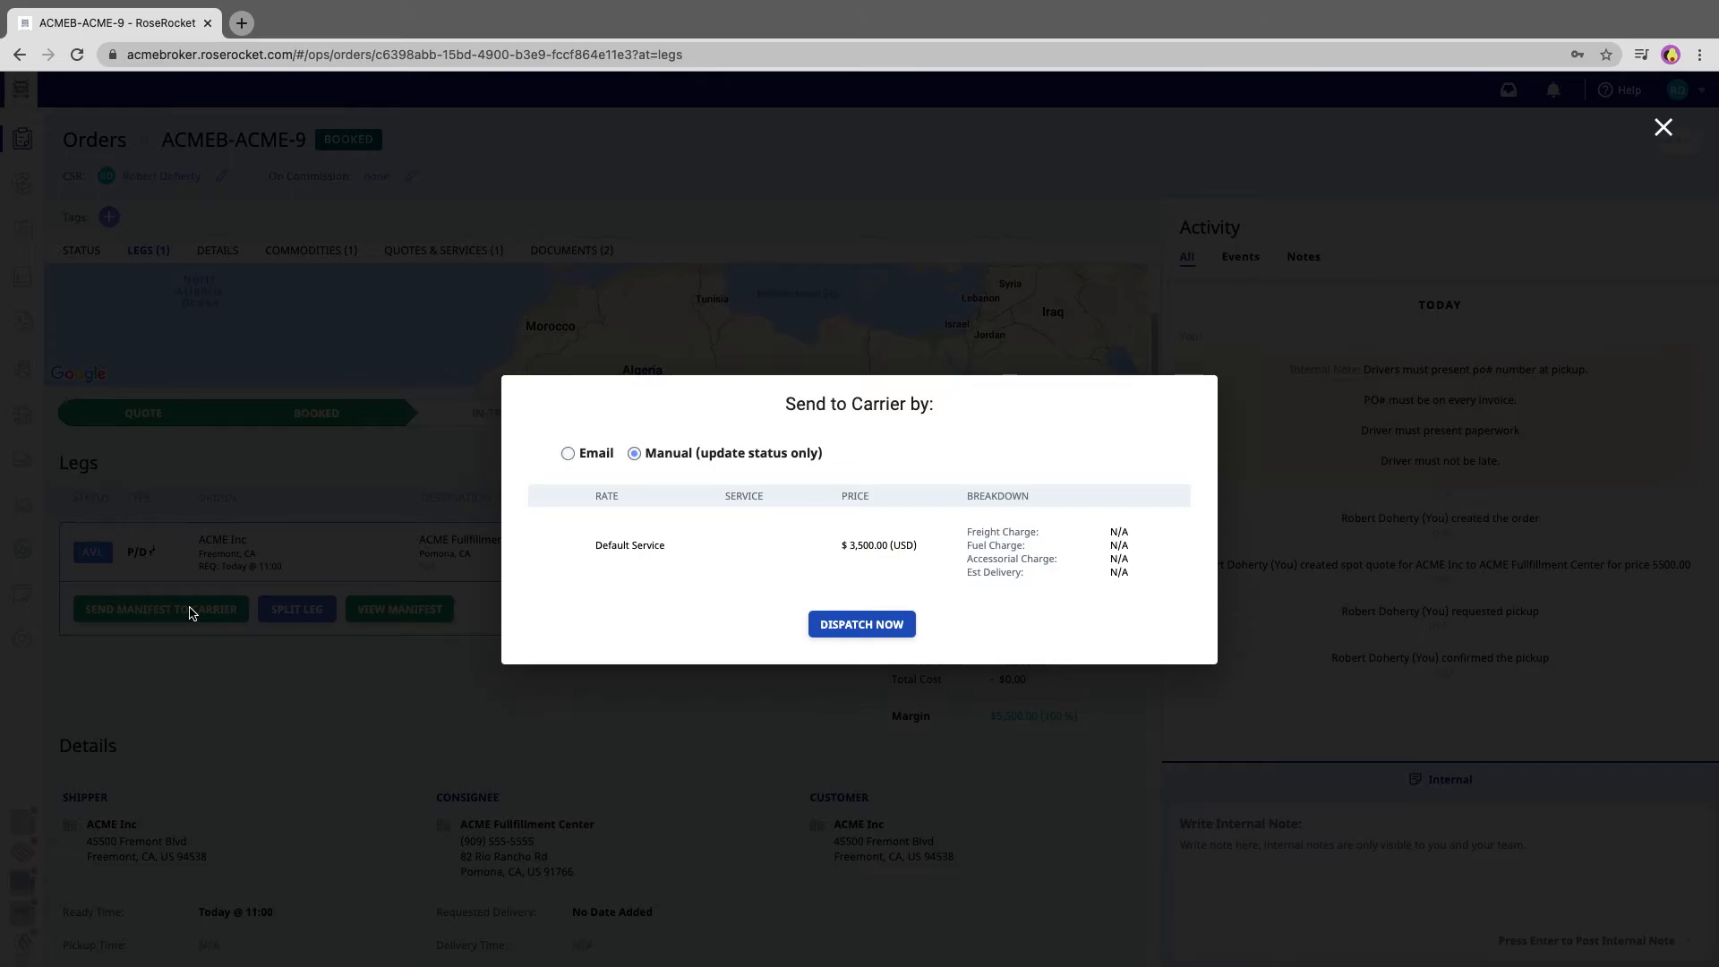
pyautogui.click(568, 454)
pyautogui.click(595, 448)
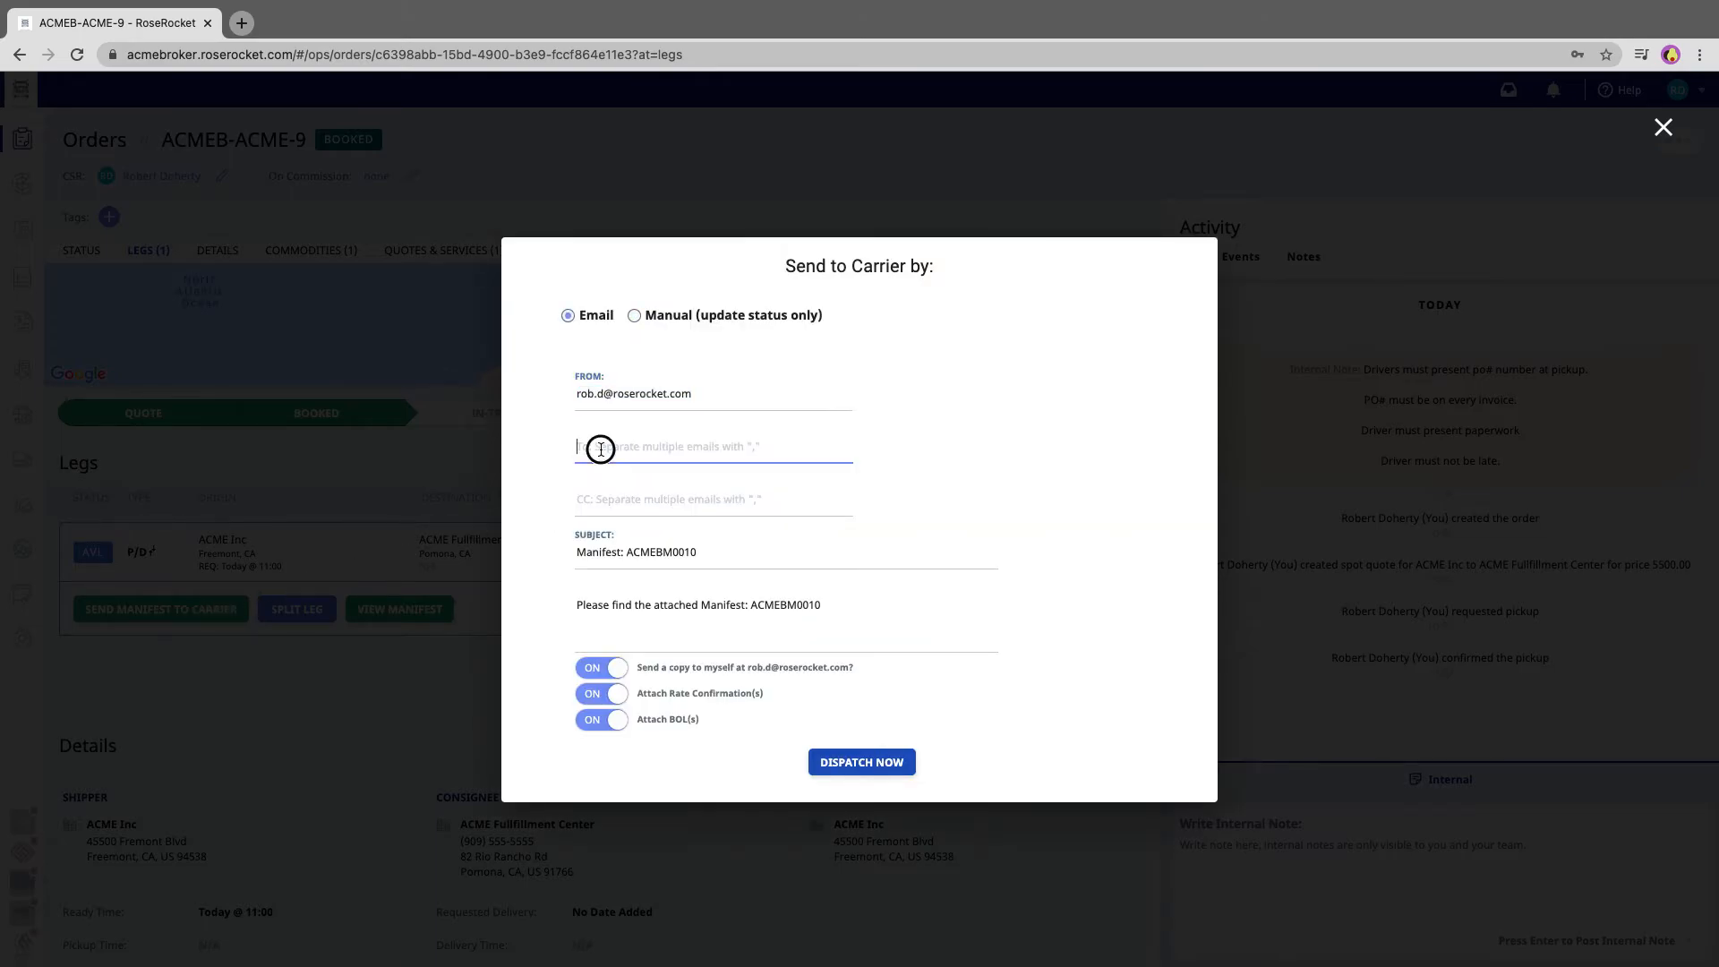
pyautogui.tripleClick(702, 400)
pyautogui.hotkey('ctrl', 'c')
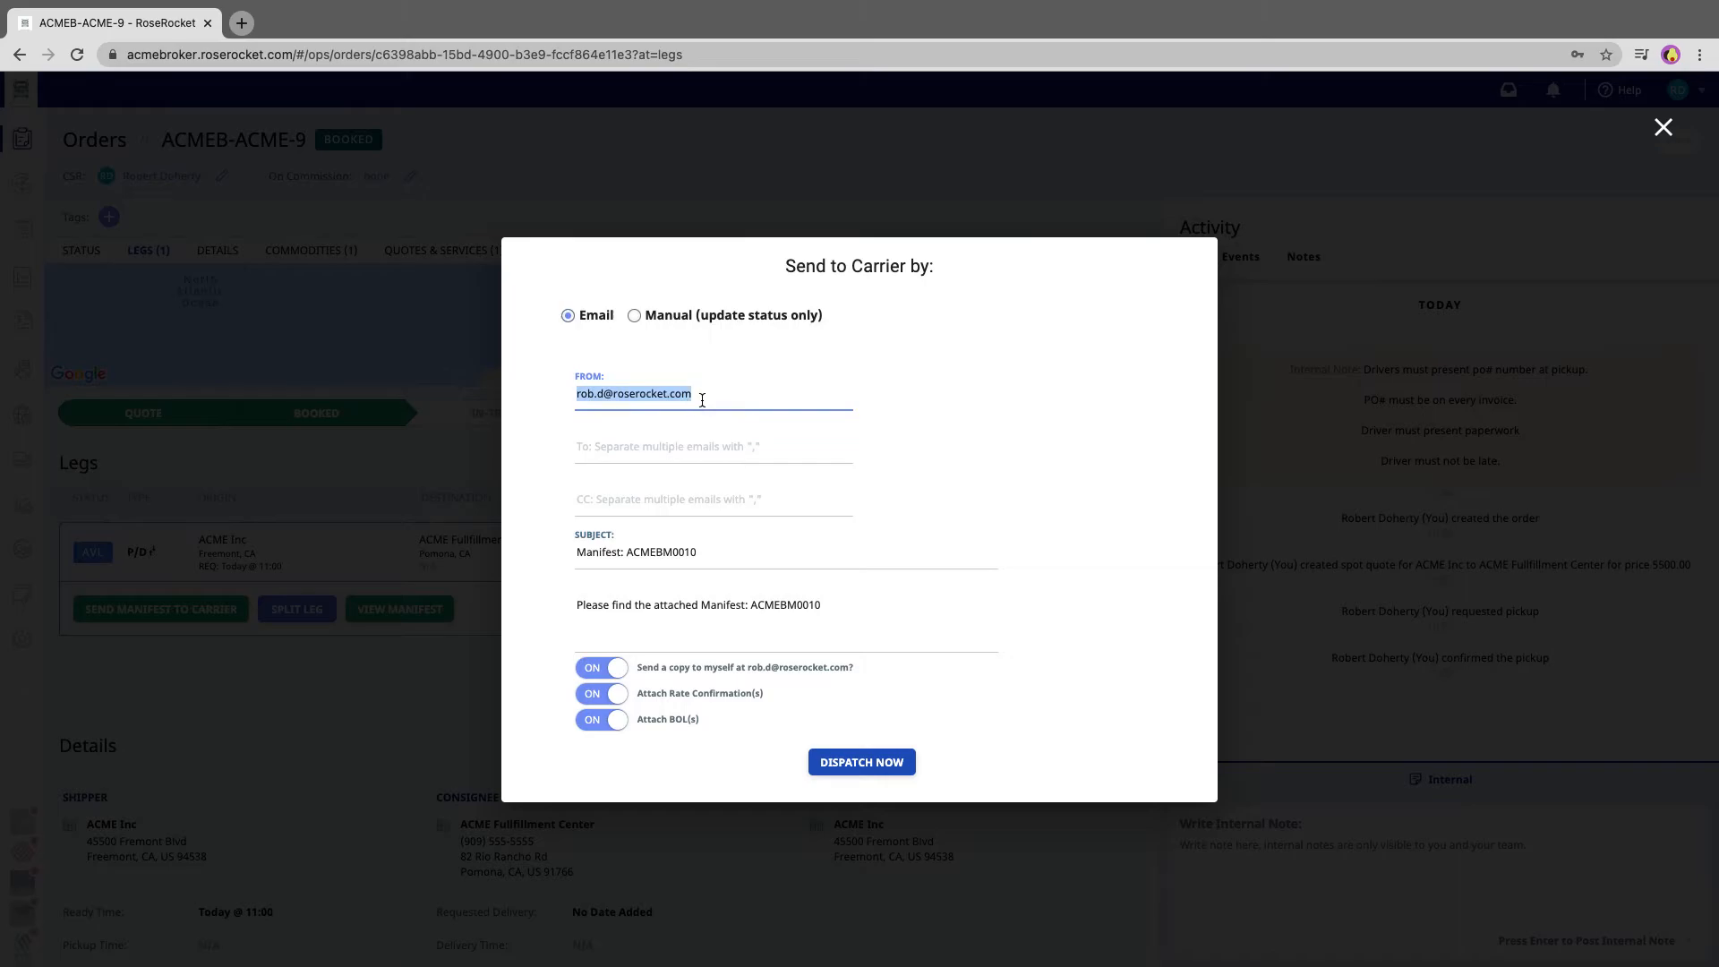
pyautogui.click(690, 446)
pyautogui.hotkey('ctrl', 'v')
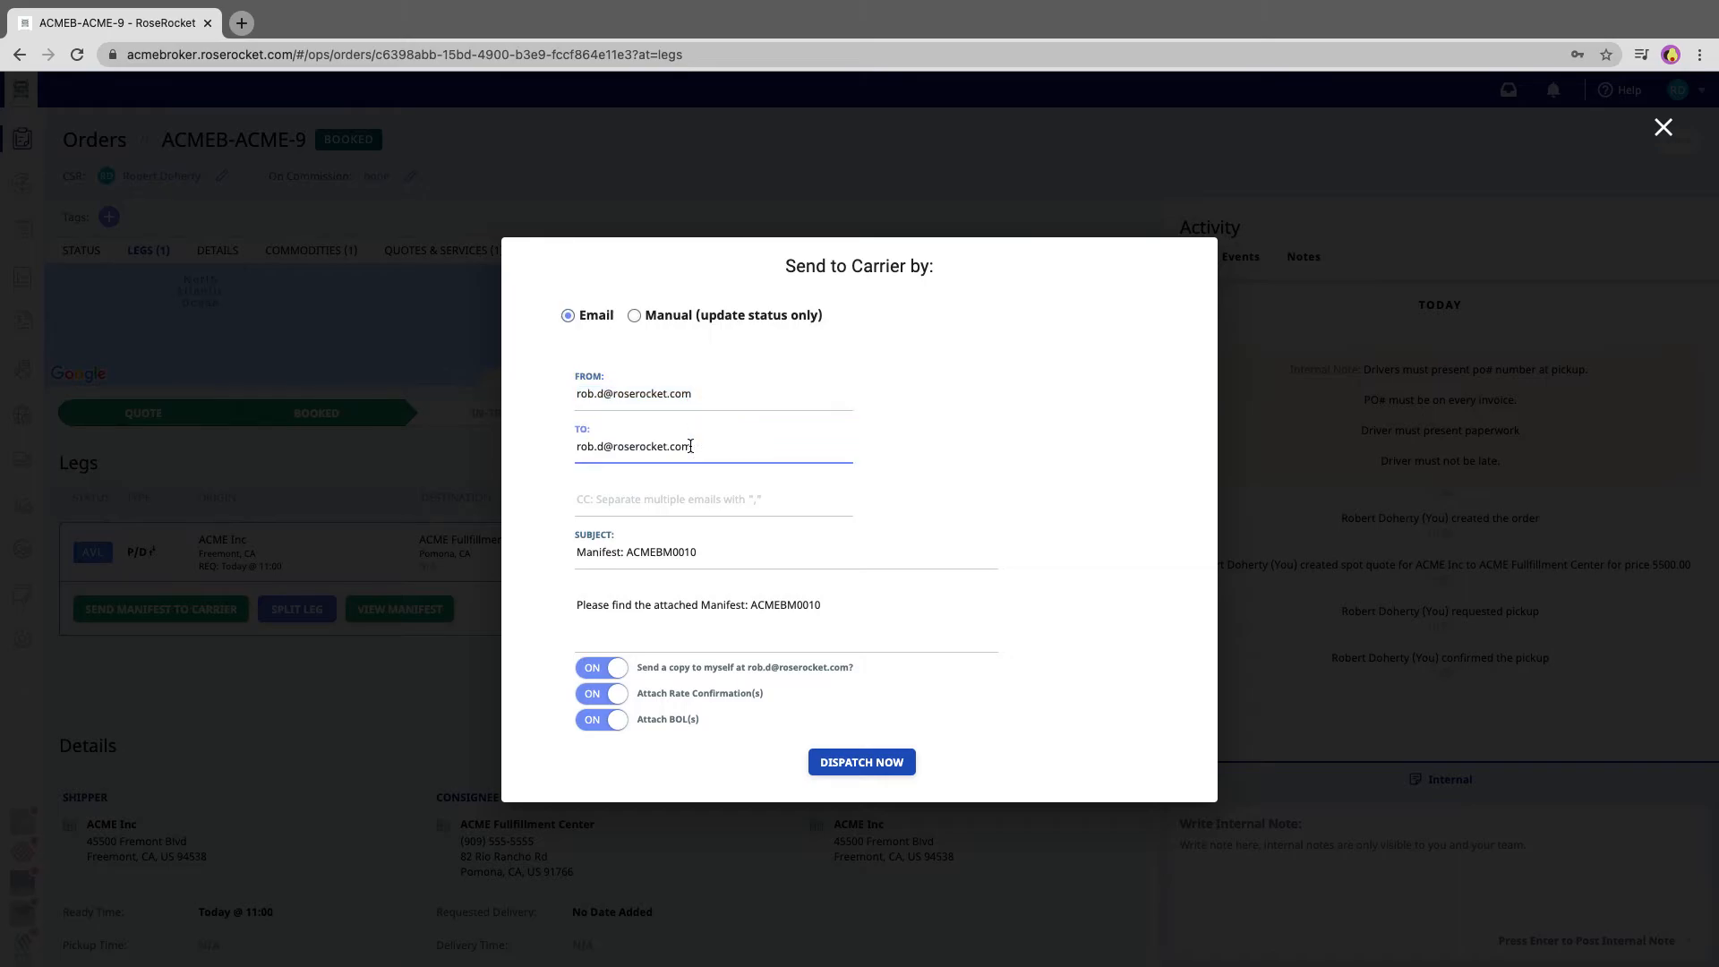
pyautogui.click(849, 764)
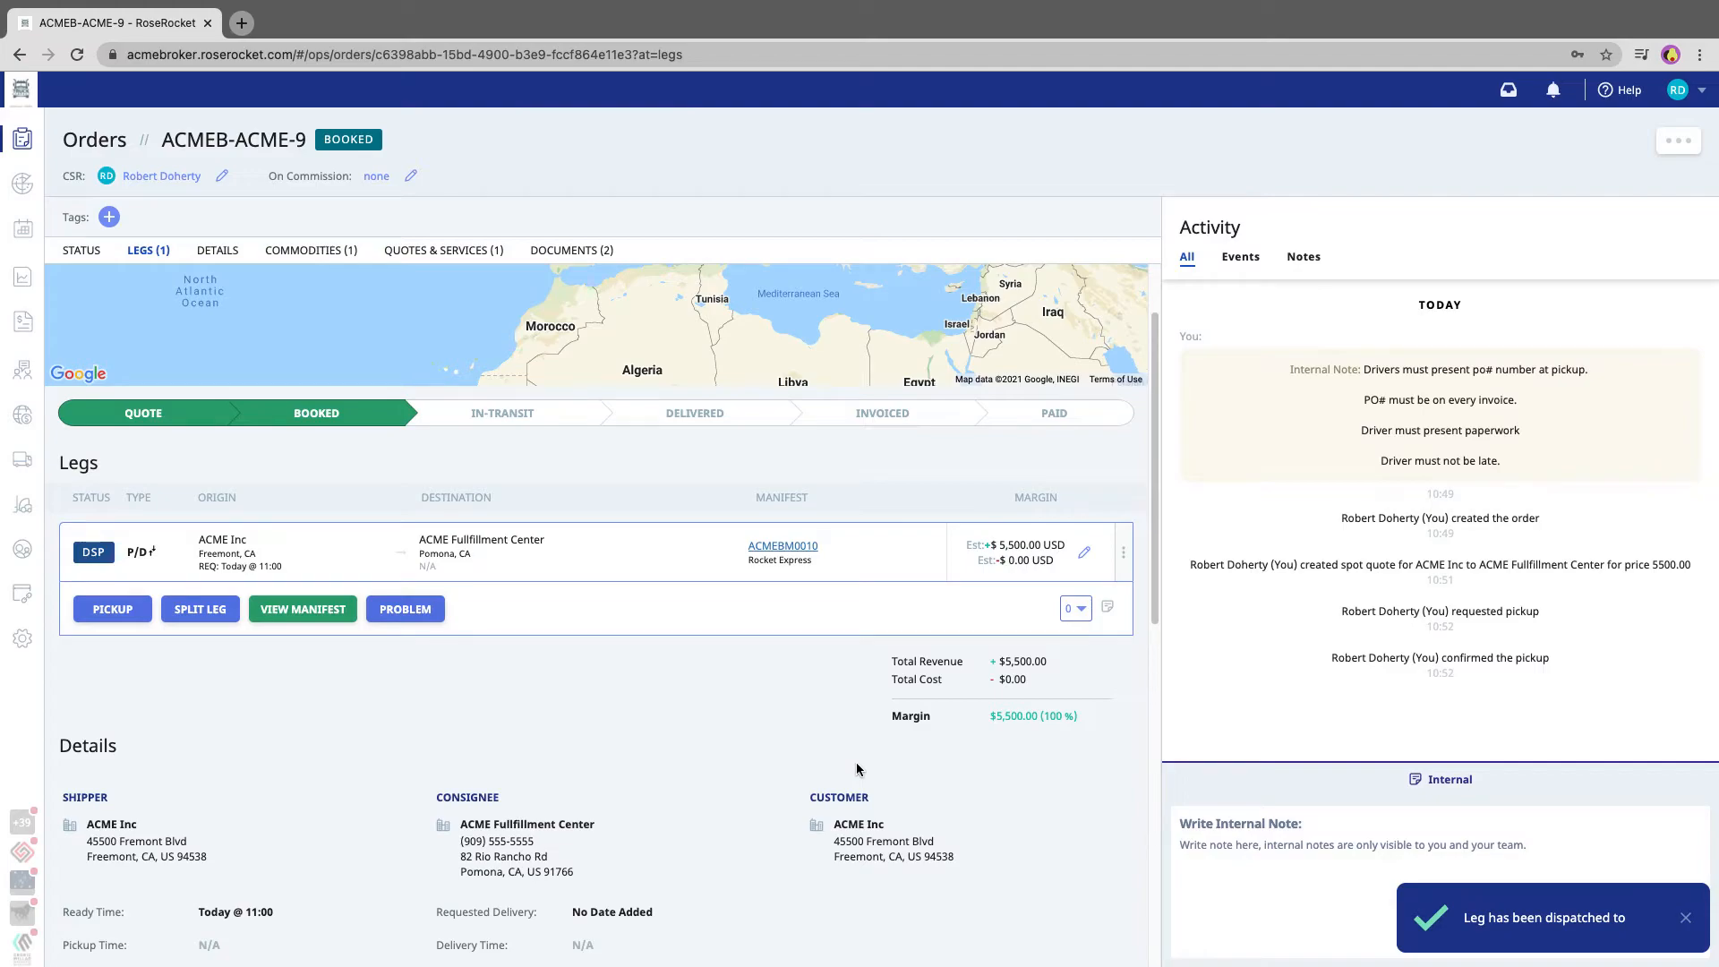
# Complete the dispatched leg's pickup and delivery at 10:54 on 2021-01-24, without notifying the carrier
pyautogui.moveTo(95, 562)
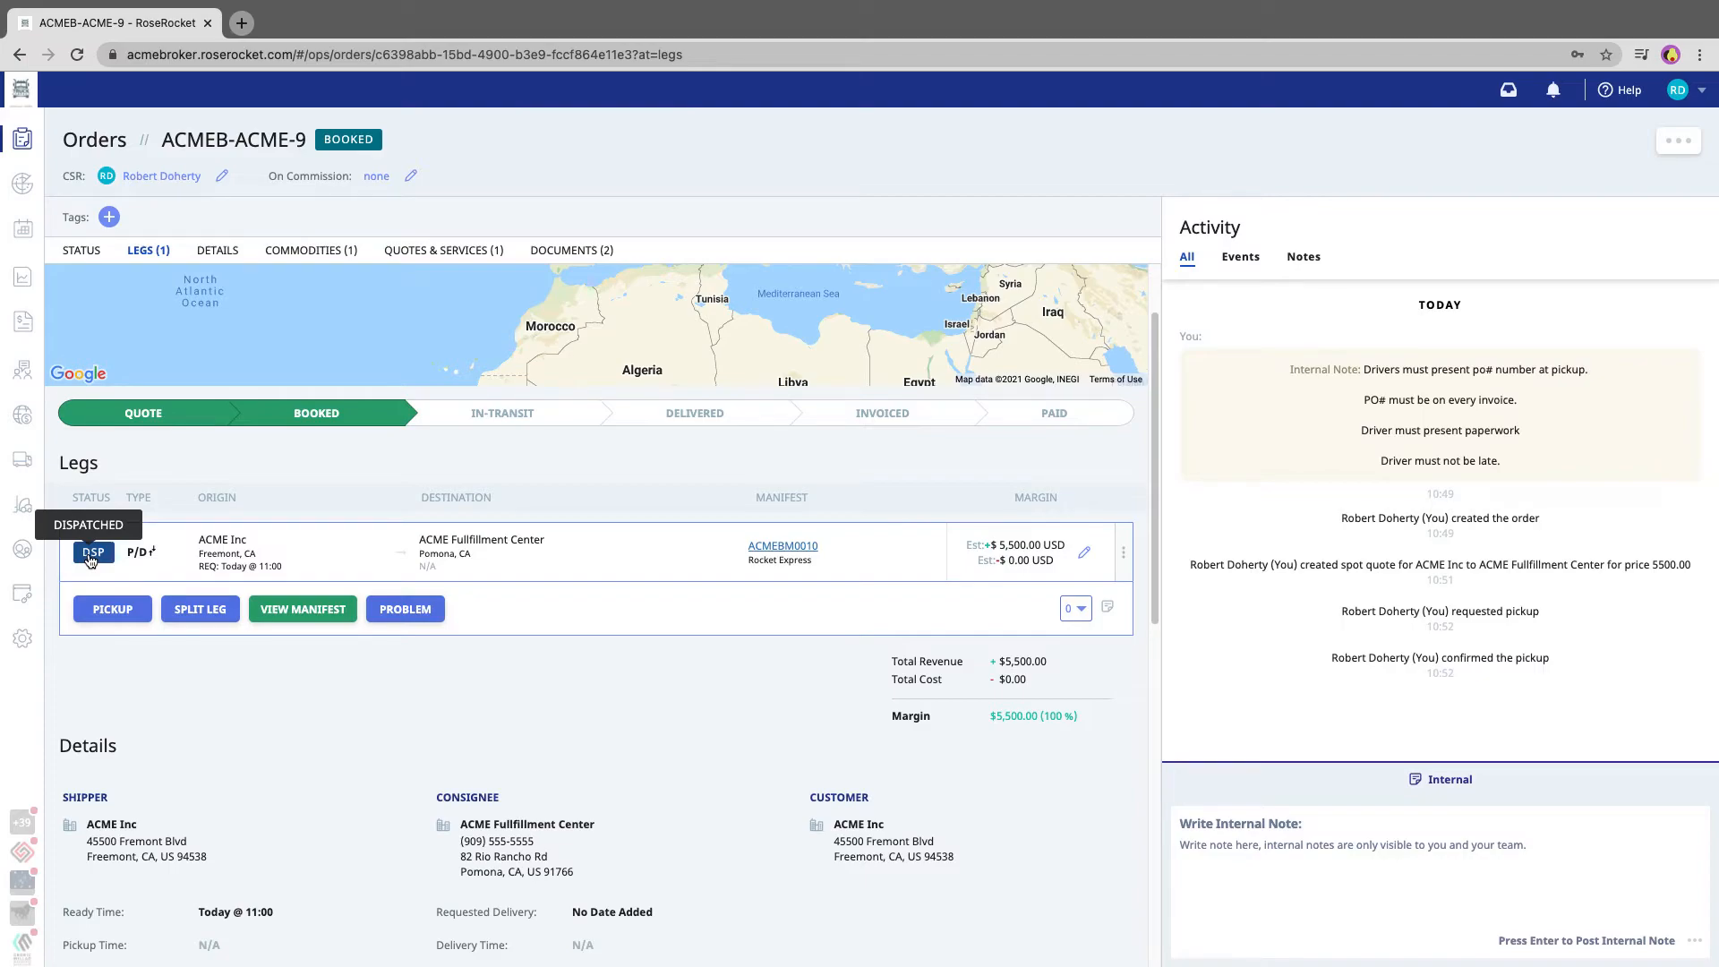
pyautogui.click(114, 621)
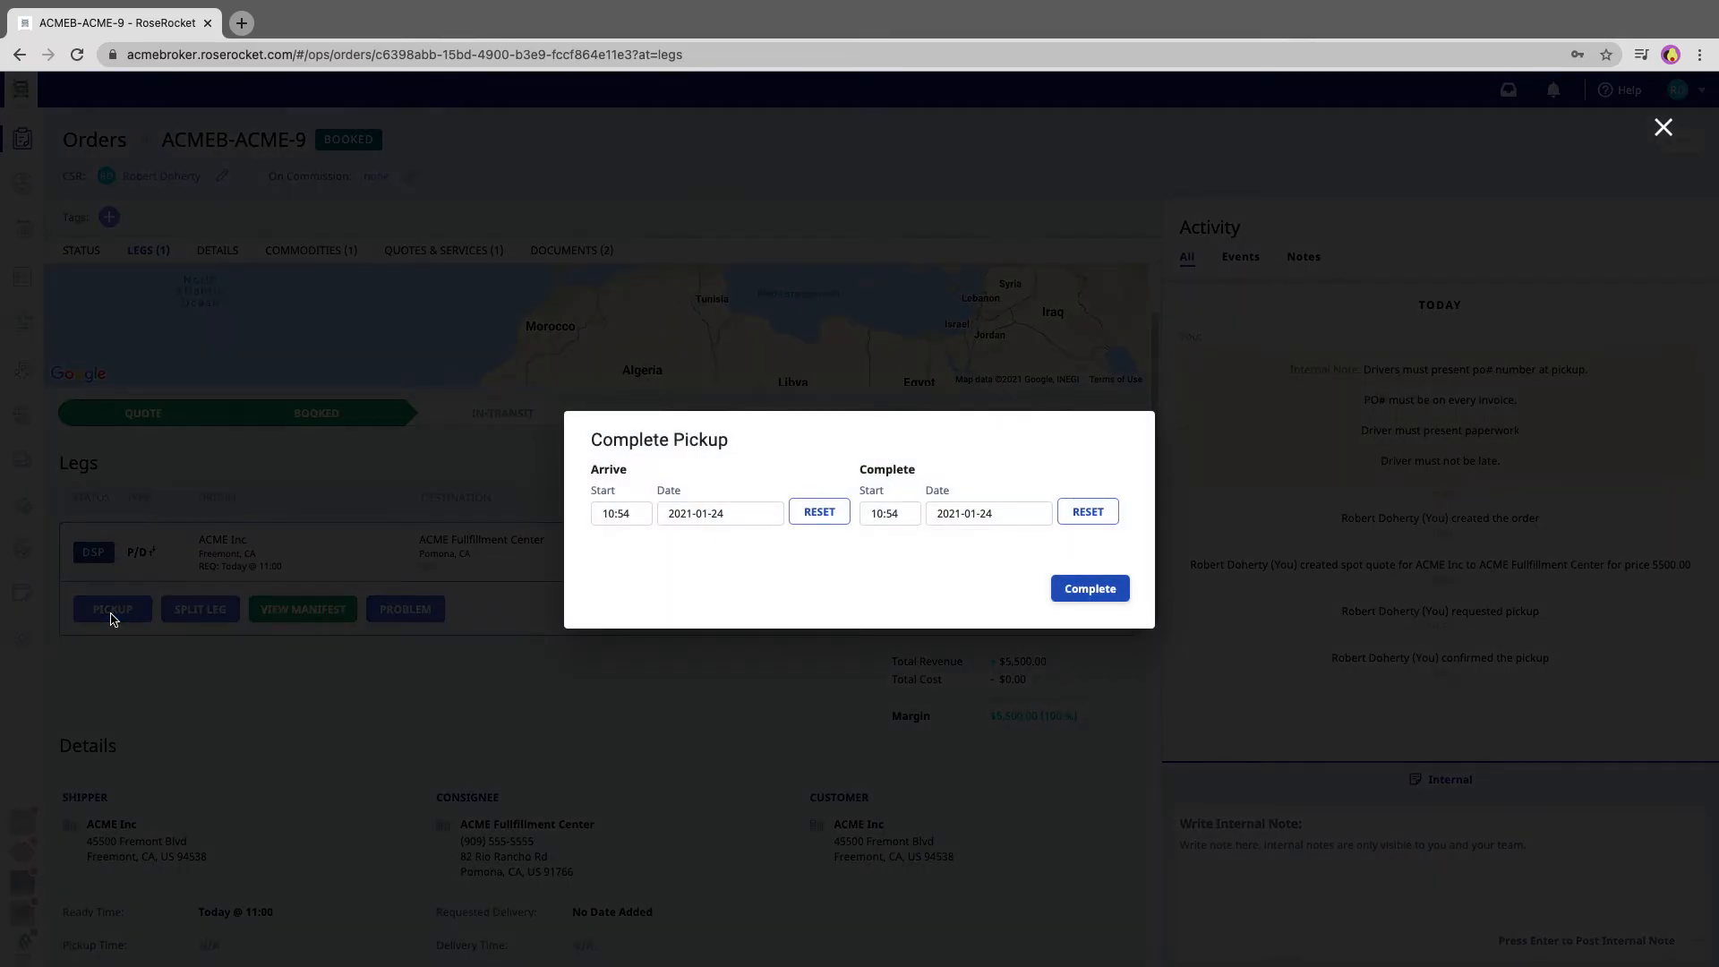
pyautogui.click(1098, 591)
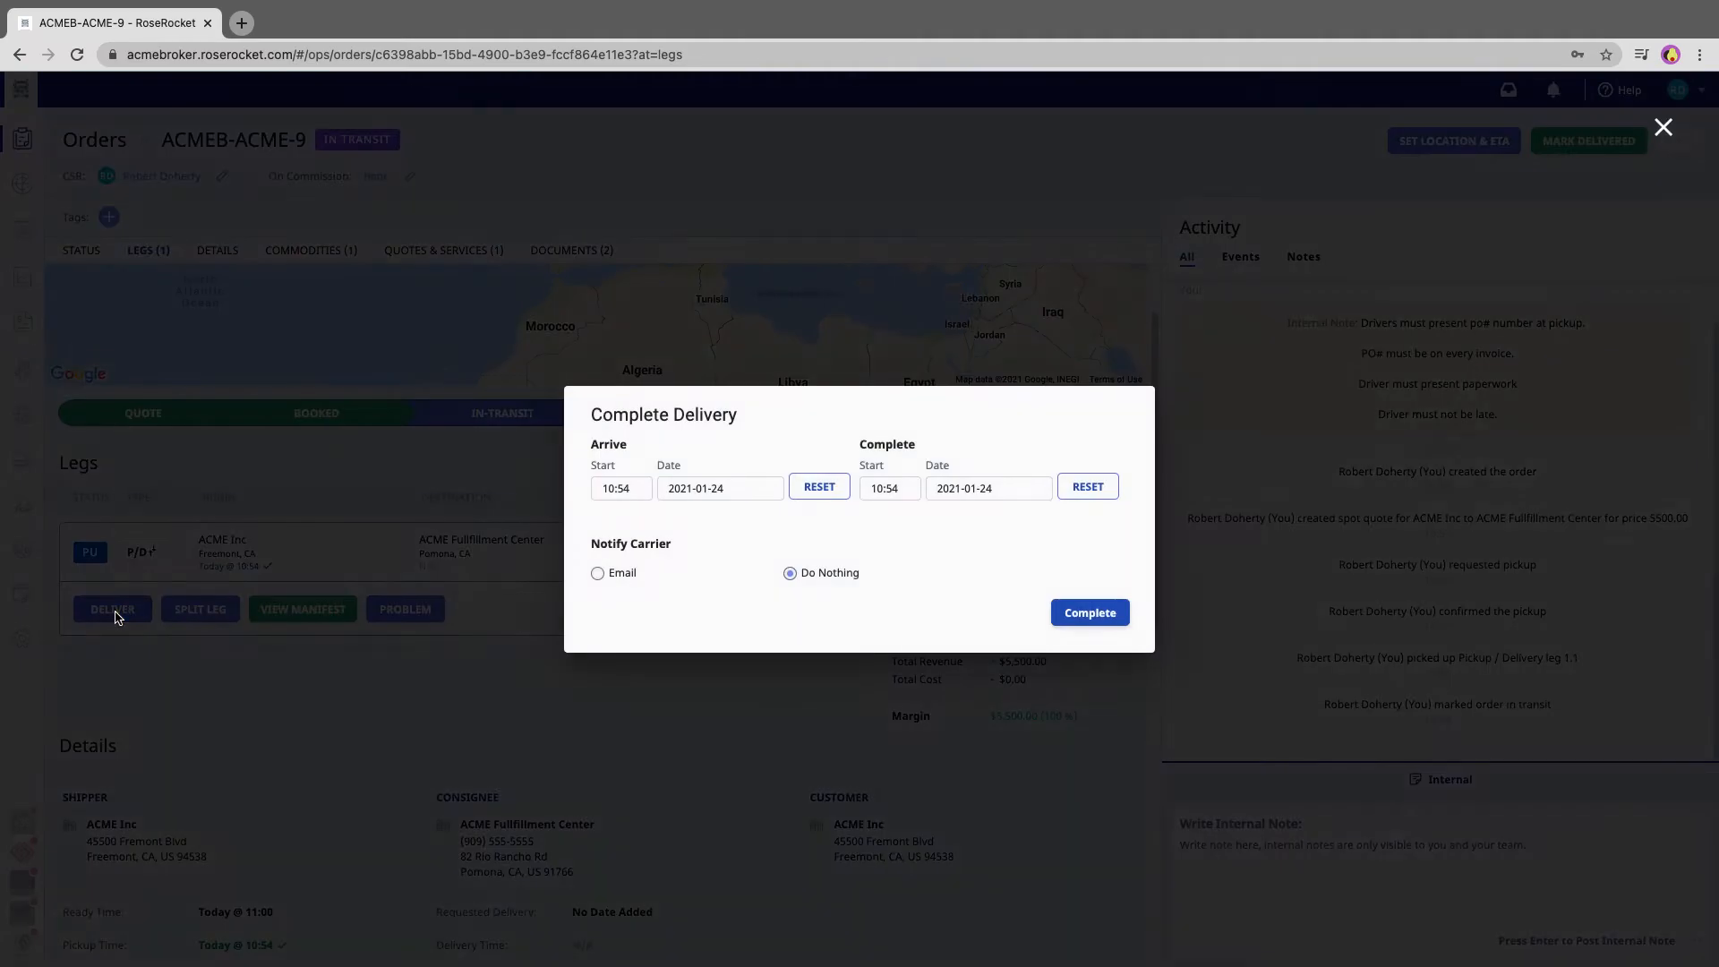
pyautogui.click(115, 613)
pyautogui.click(1100, 615)
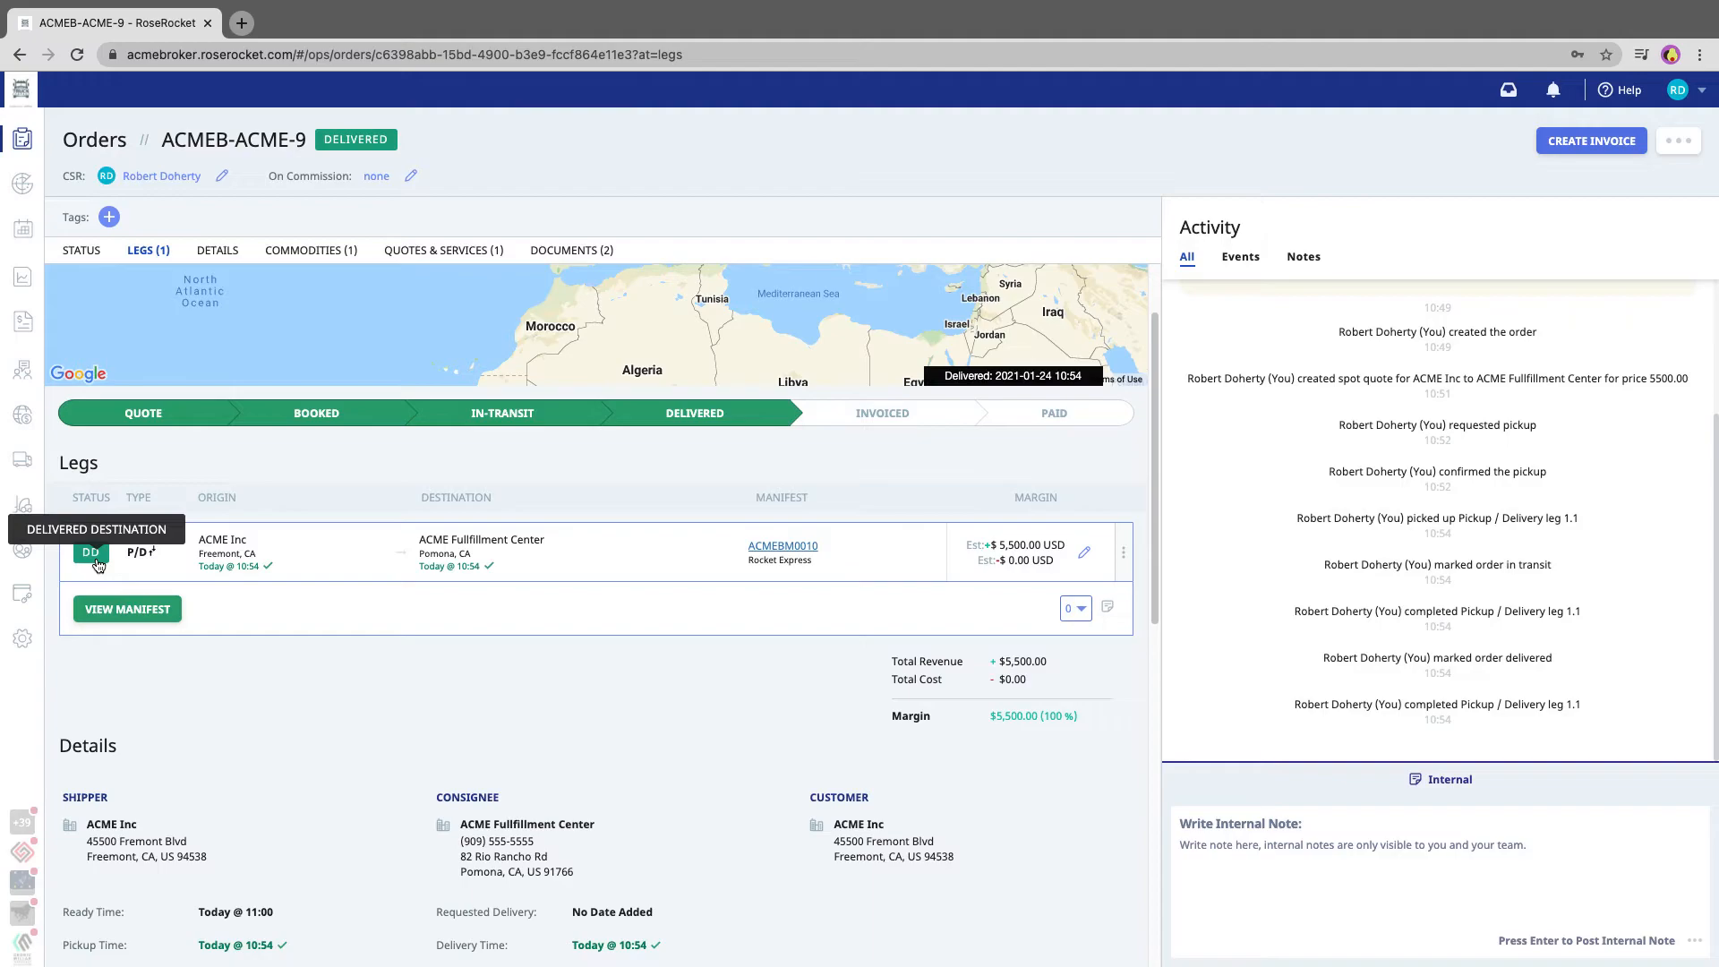
# Create the delivered order's invoice, email it to the recipient's address with Proof of Delivery attached, and return to the order
pyautogui.click(1569, 146)
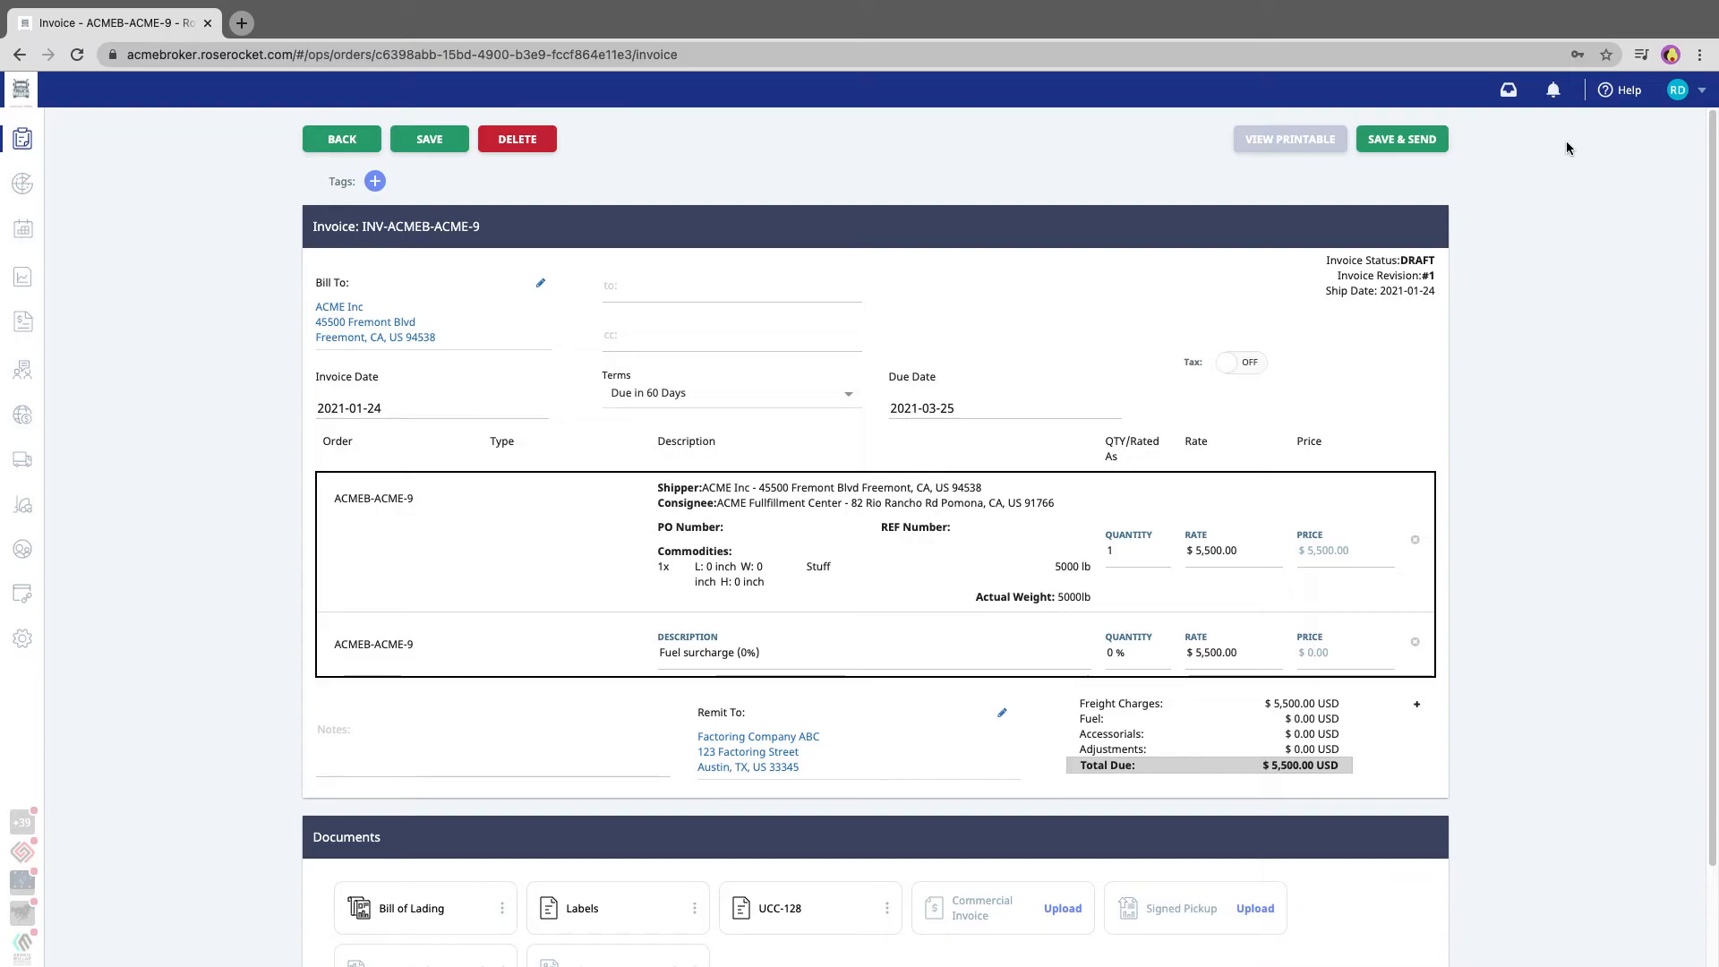
pyautogui.click(1399, 141)
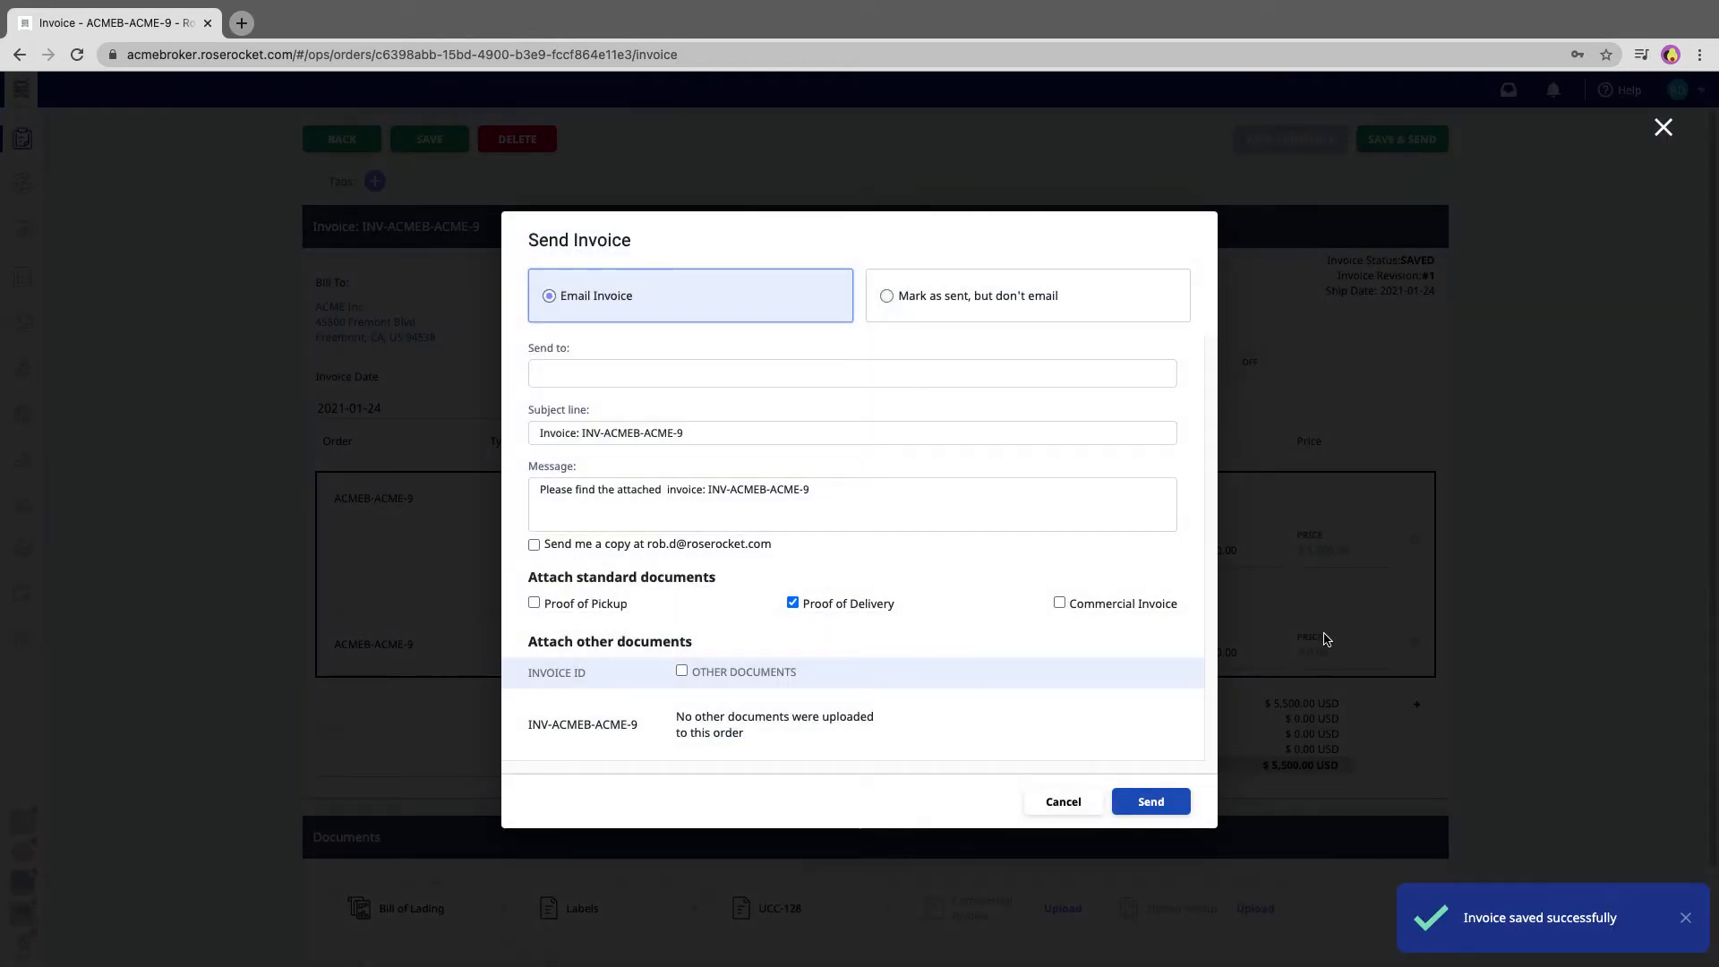
pyautogui.click(616, 375)
pyautogui.press('Return')
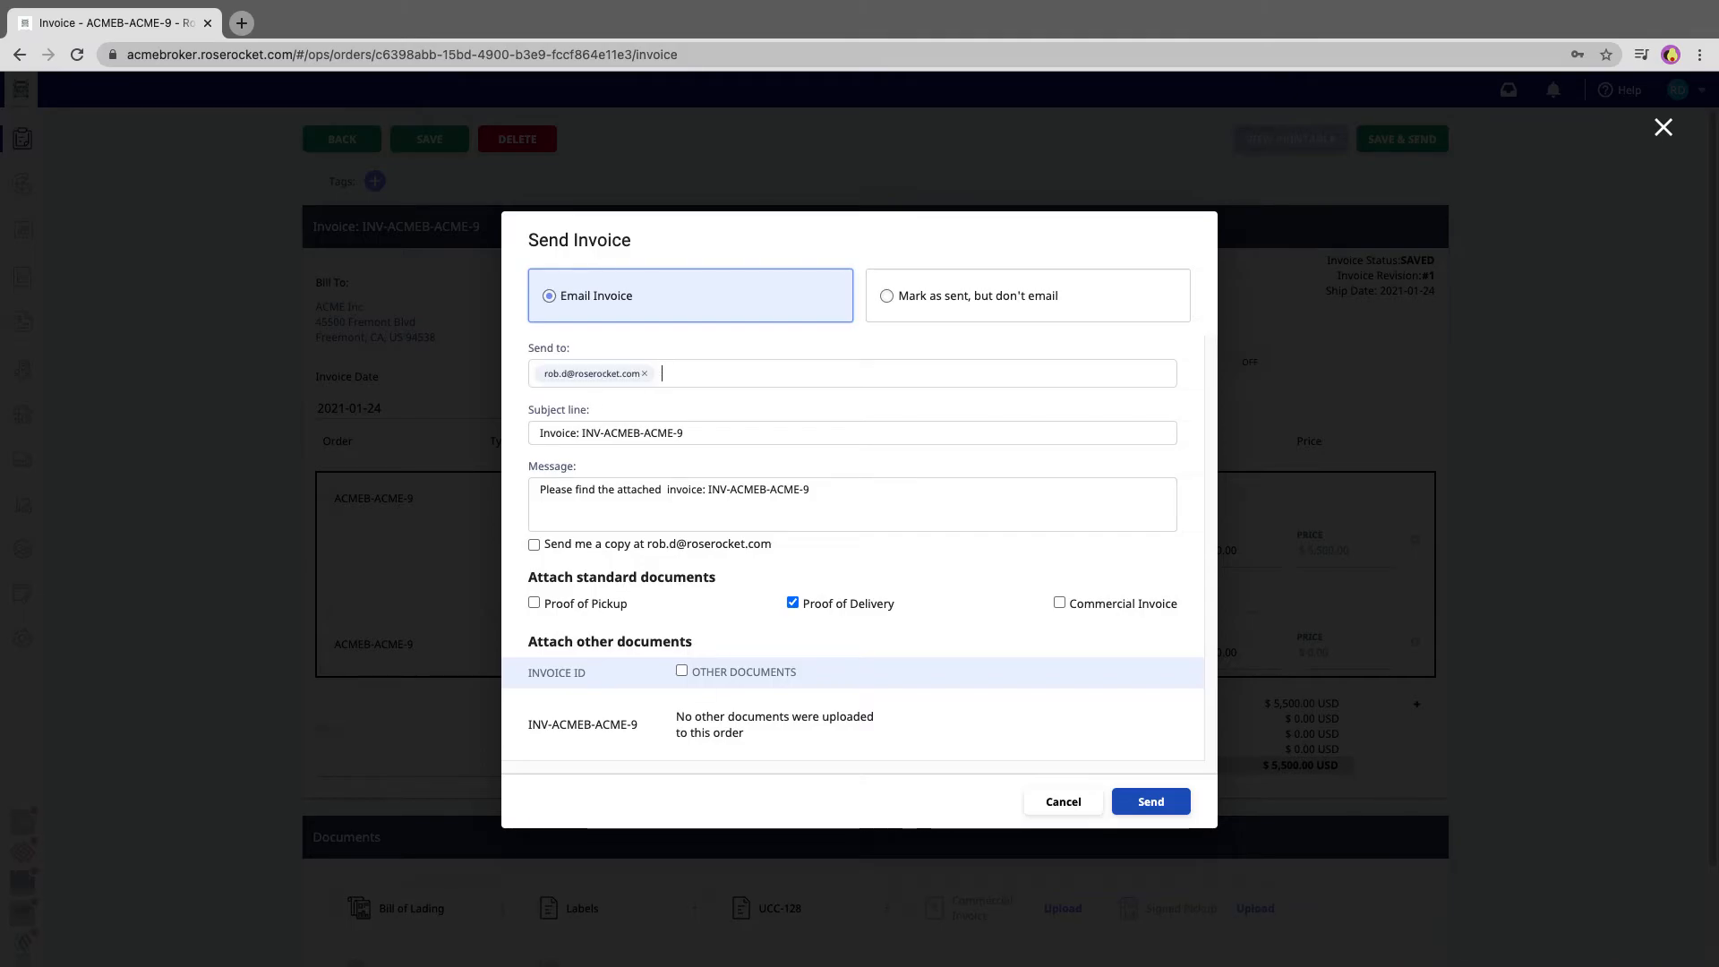
pyautogui.click(1150, 801)
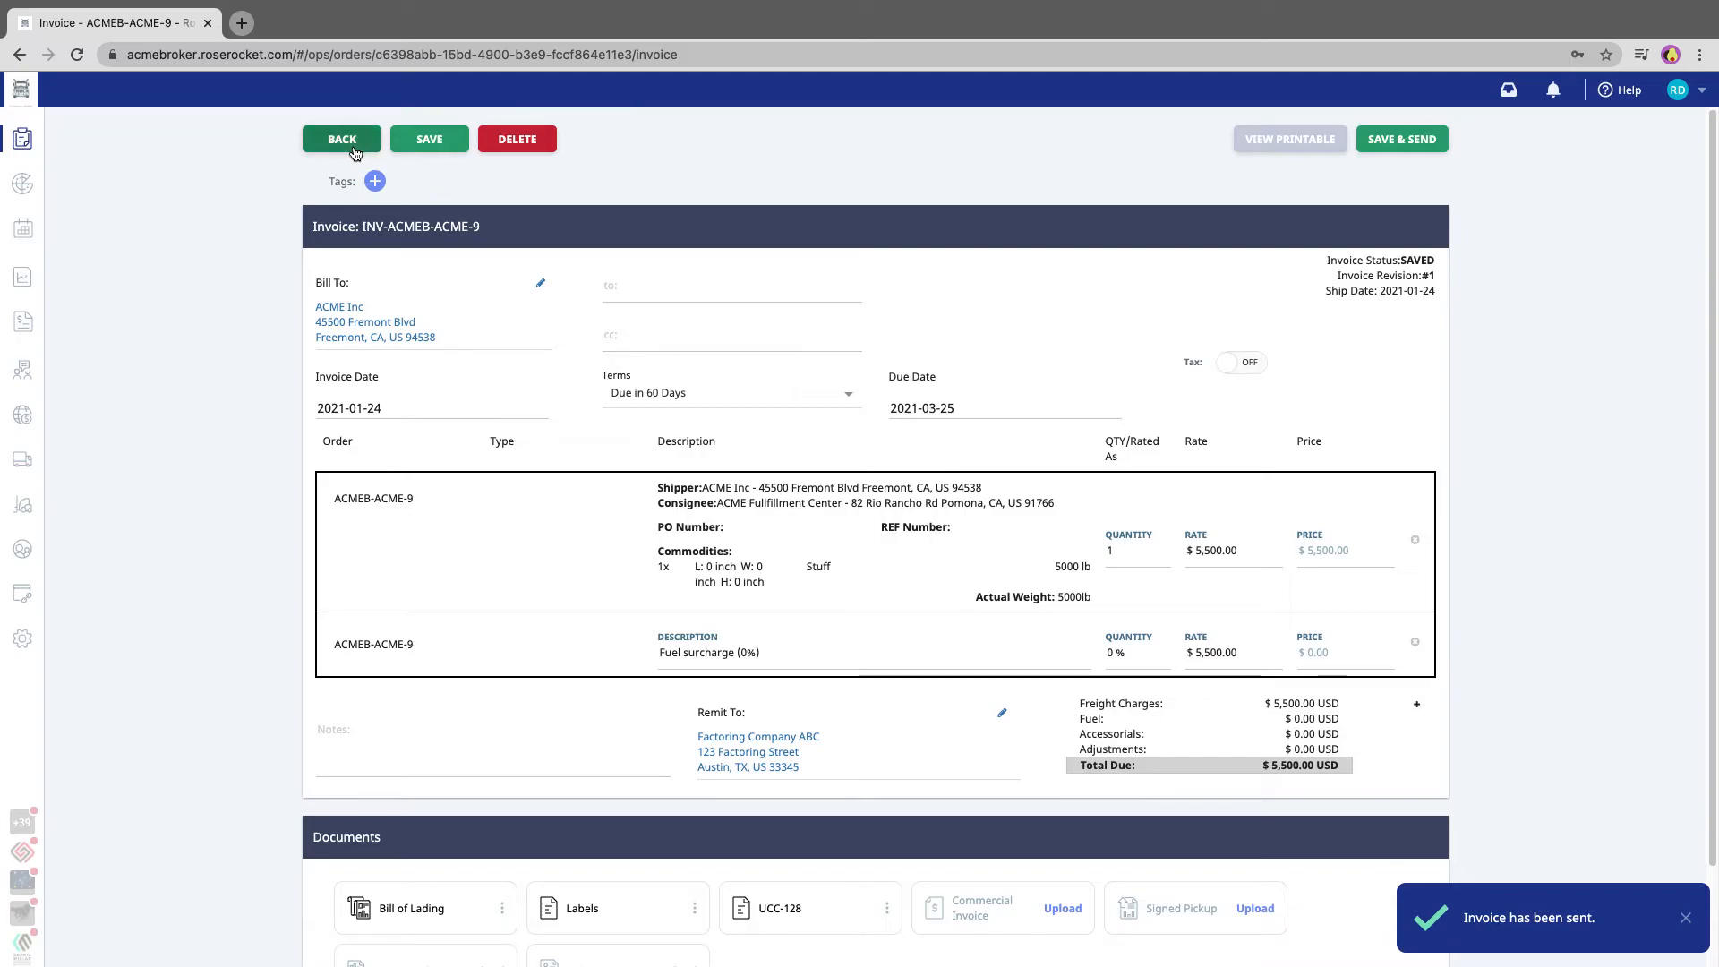
pyautogui.click(353, 146)
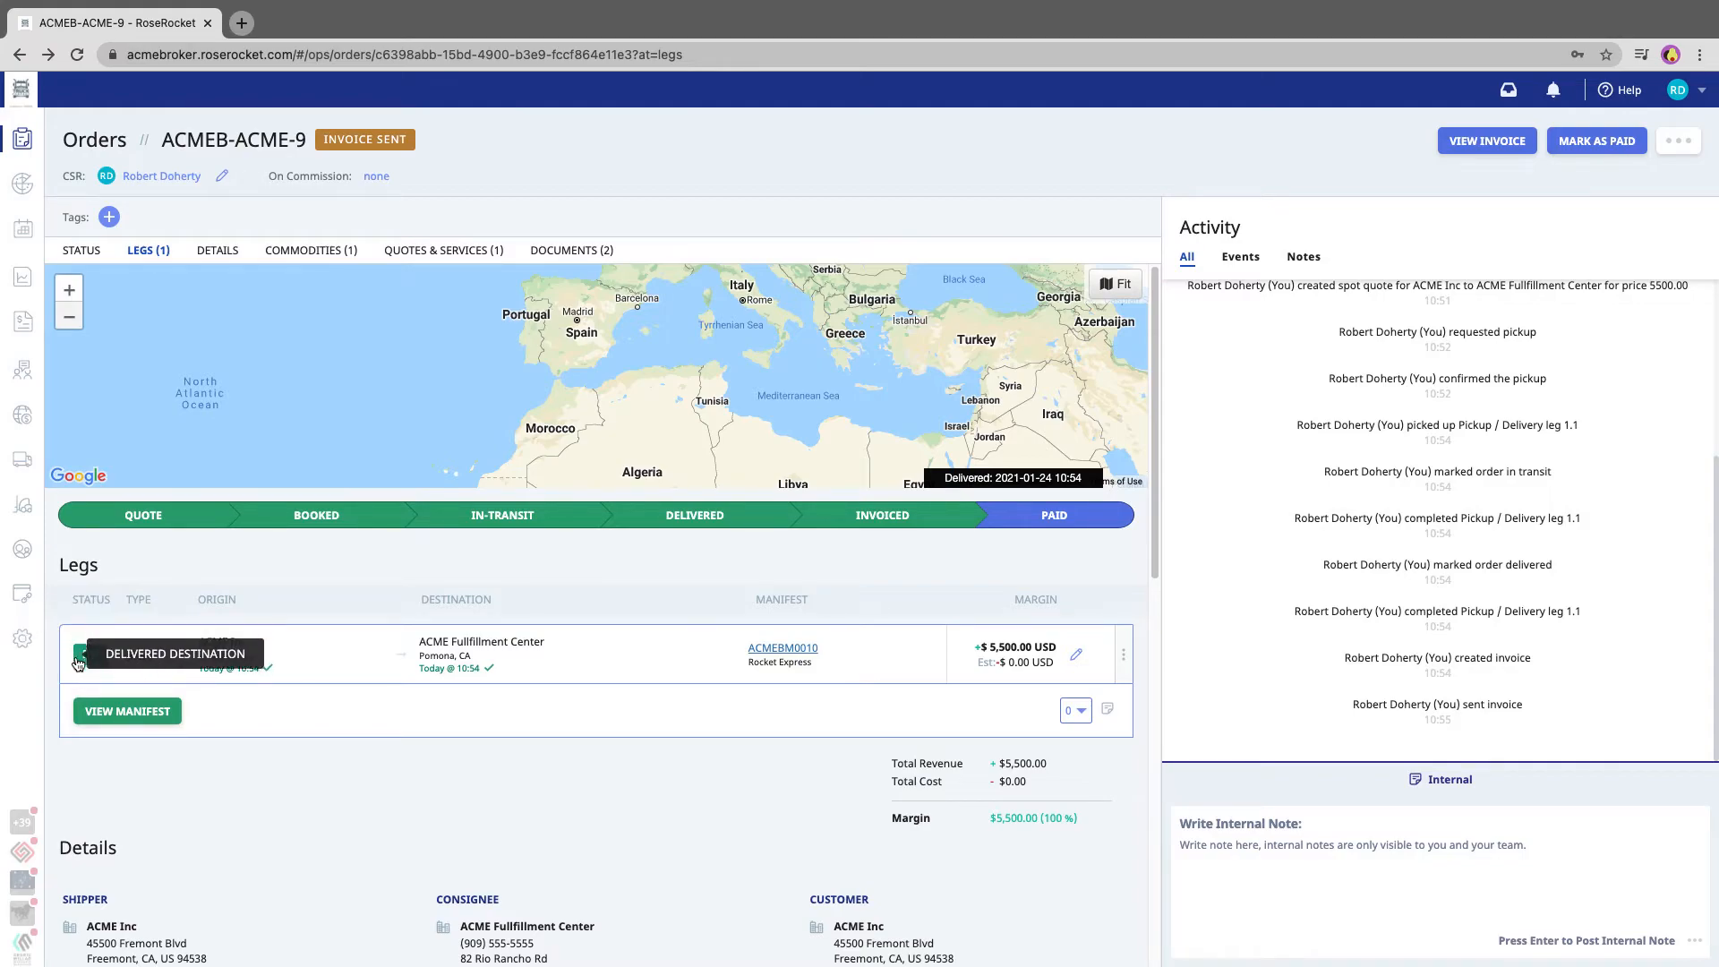
# Mark the ACME Inc order's sent invoice as paid and confirm it
pyautogui.moveTo(181, 141); pyautogui.dragTo(436, 147)
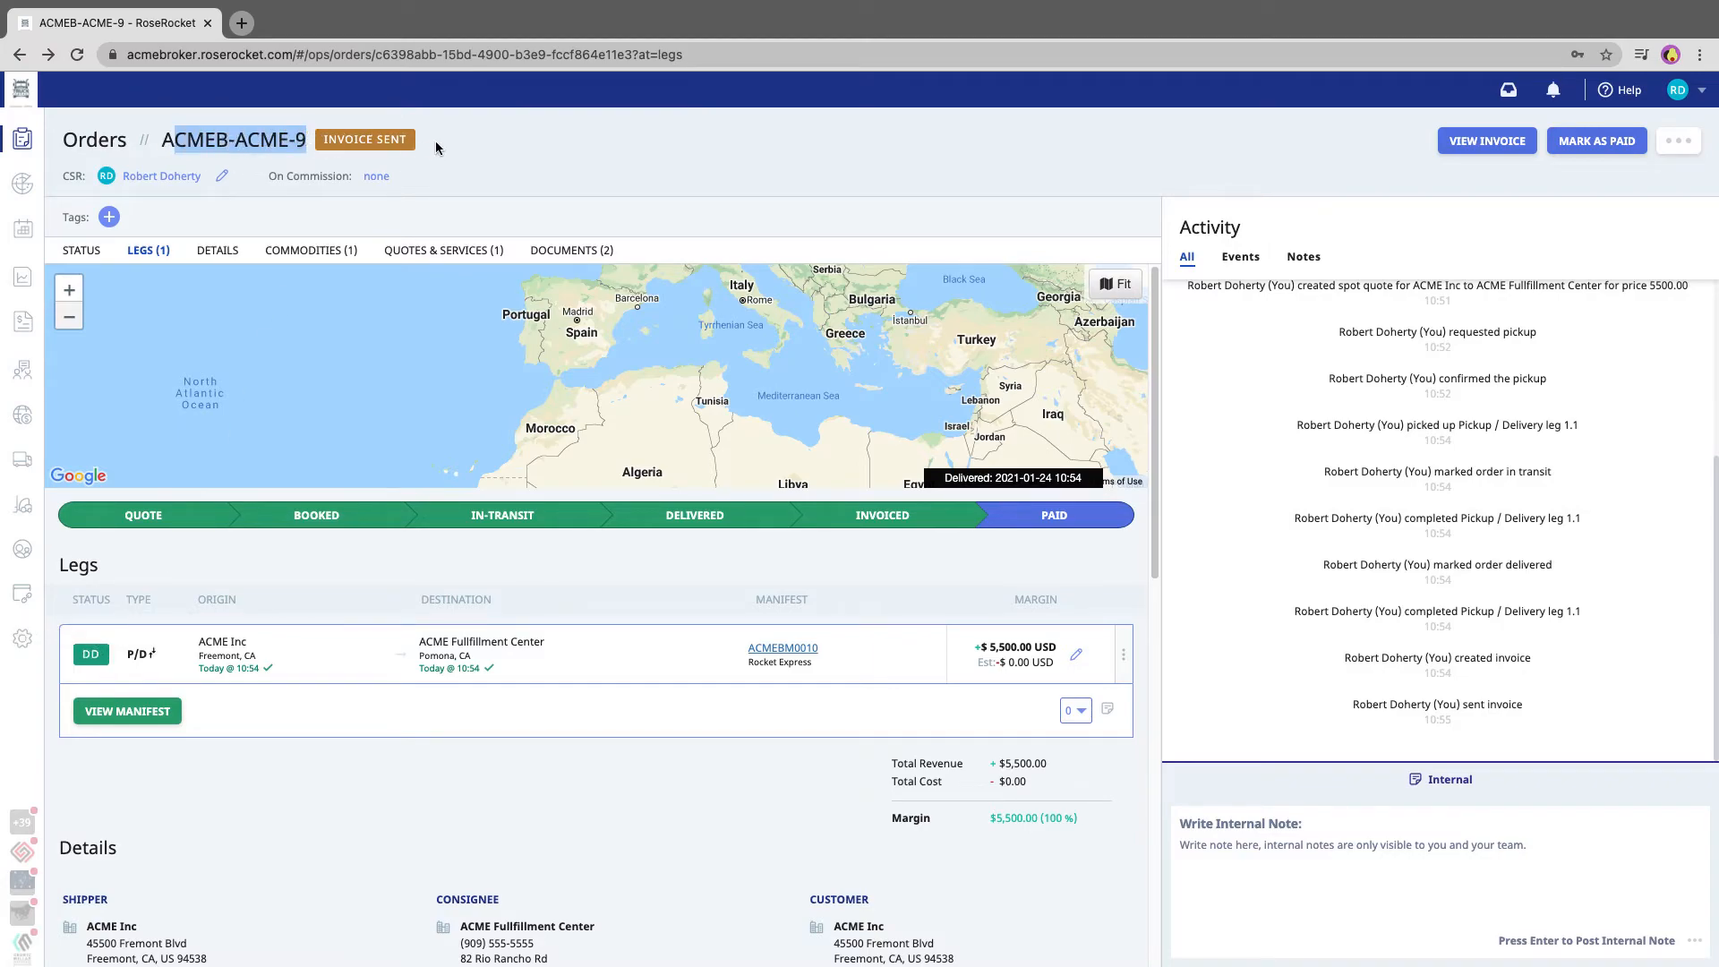
pyautogui.click(436, 147)
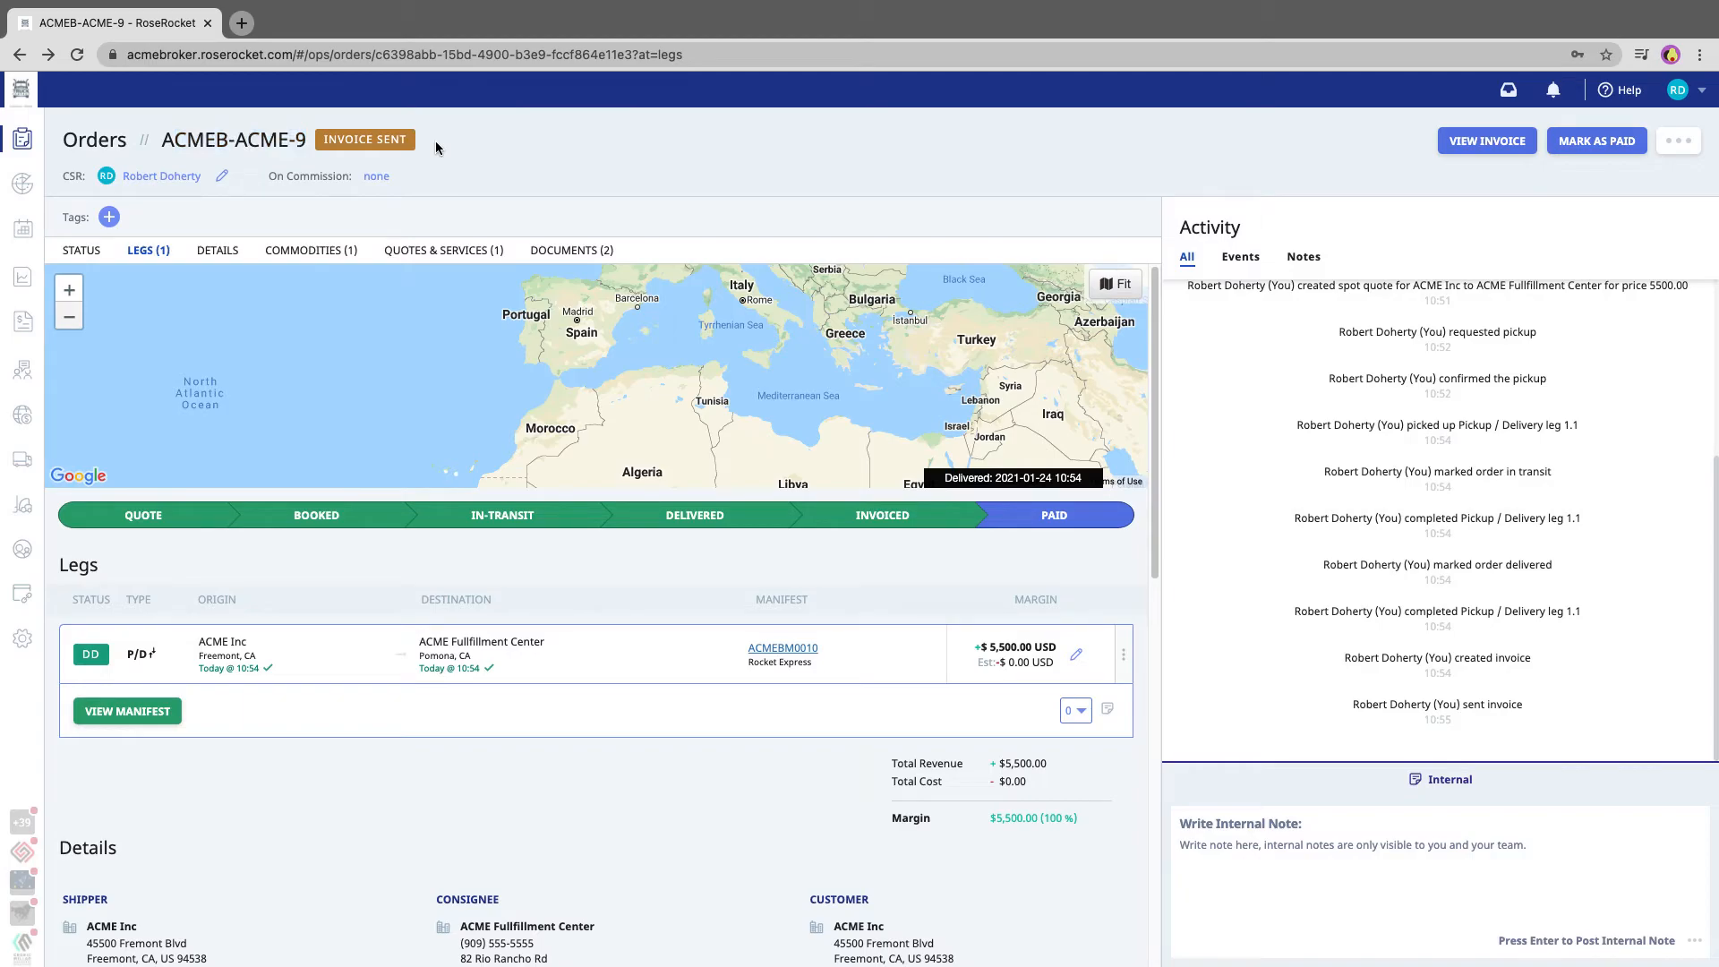
pyautogui.click(1567, 142)
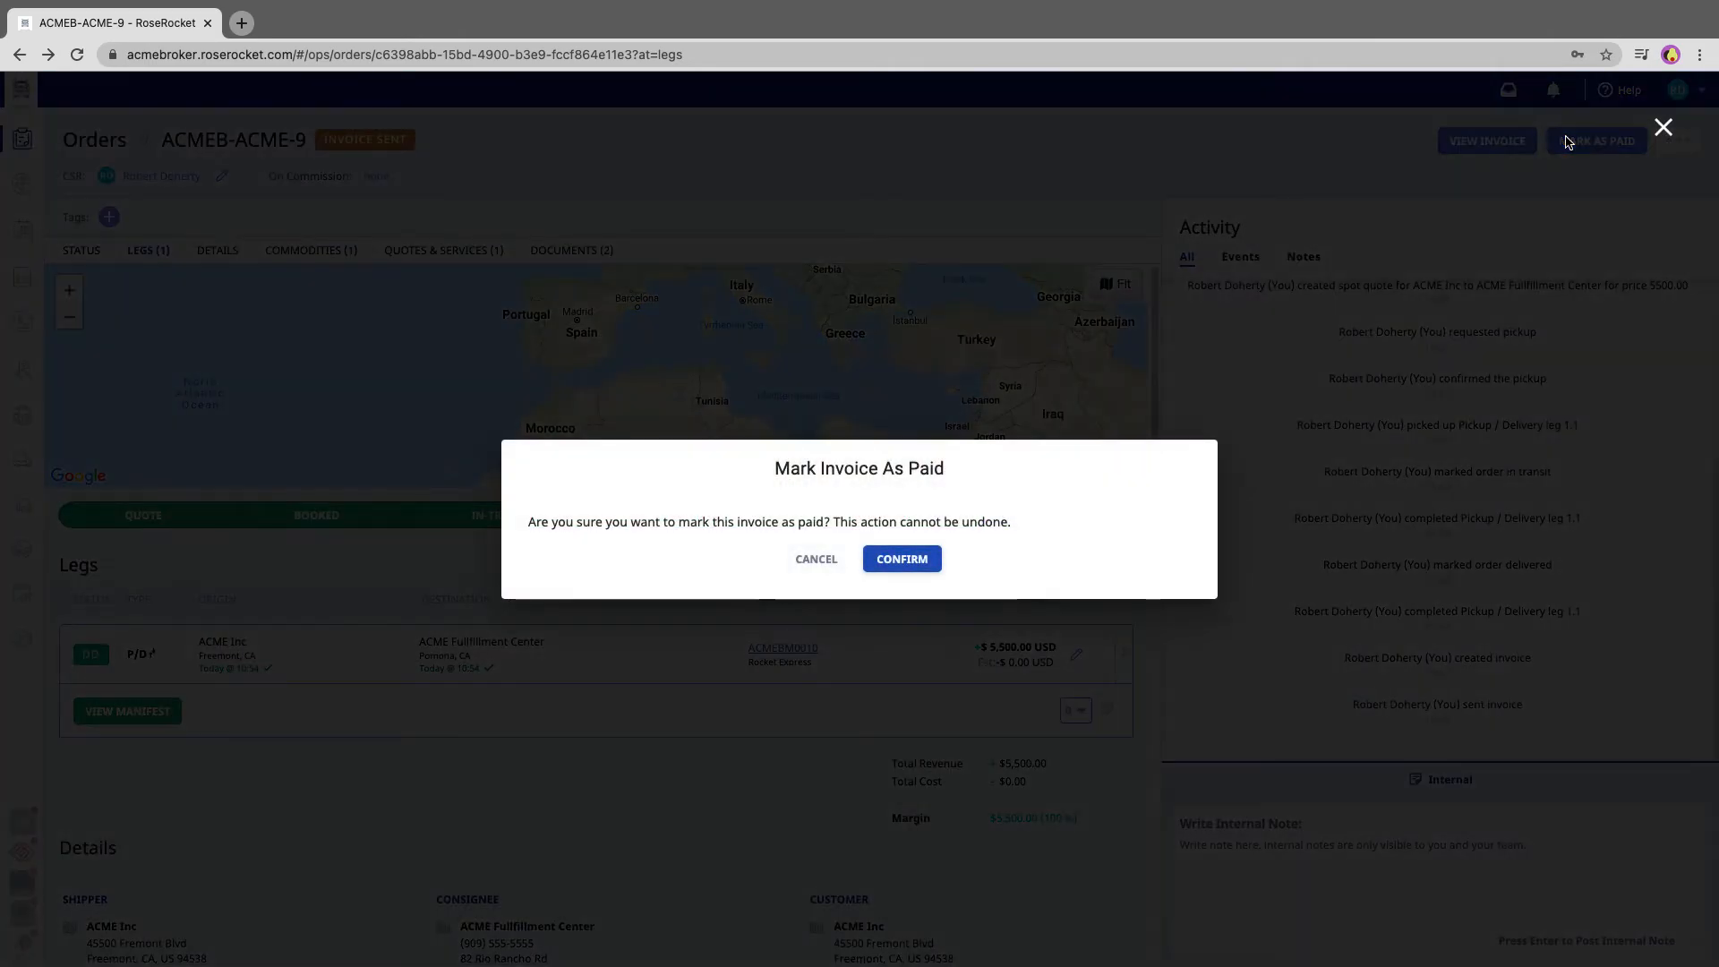
pyautogui.click(913, 561)
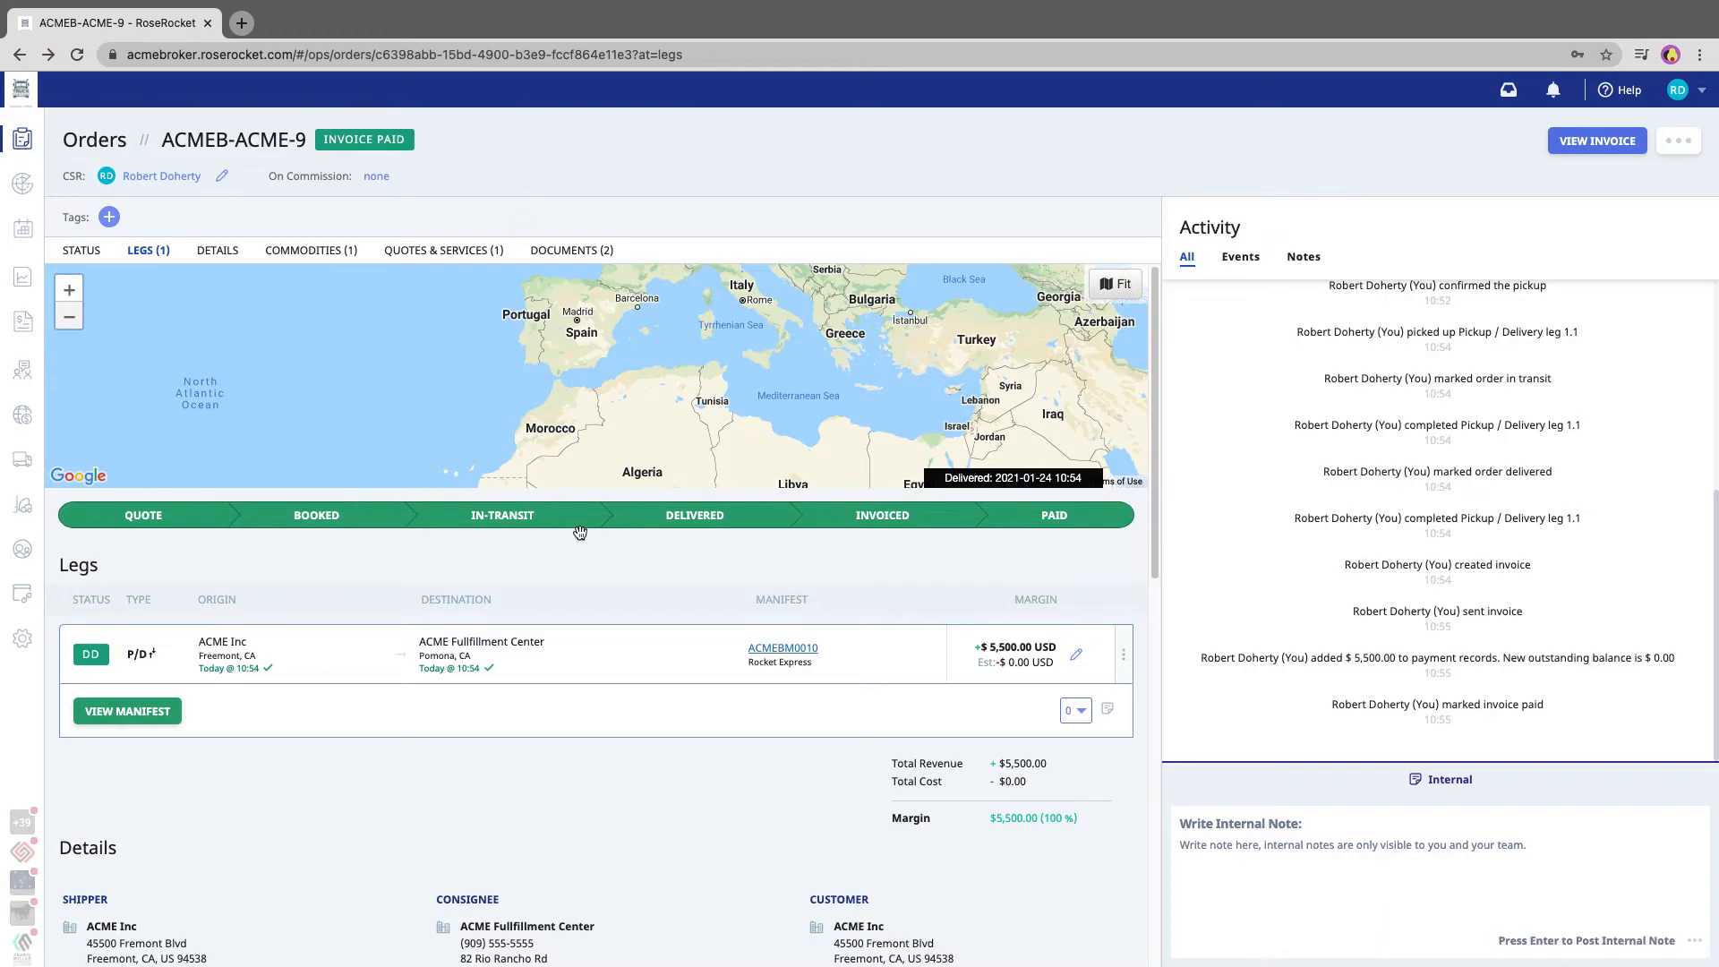
# Review the paid order's progress and leg status, and examine the order and leg statuses in the full orders list
pyautogui.scroll(-3, 626, 618)
pyautogui.scroll(-10, 626, 614)
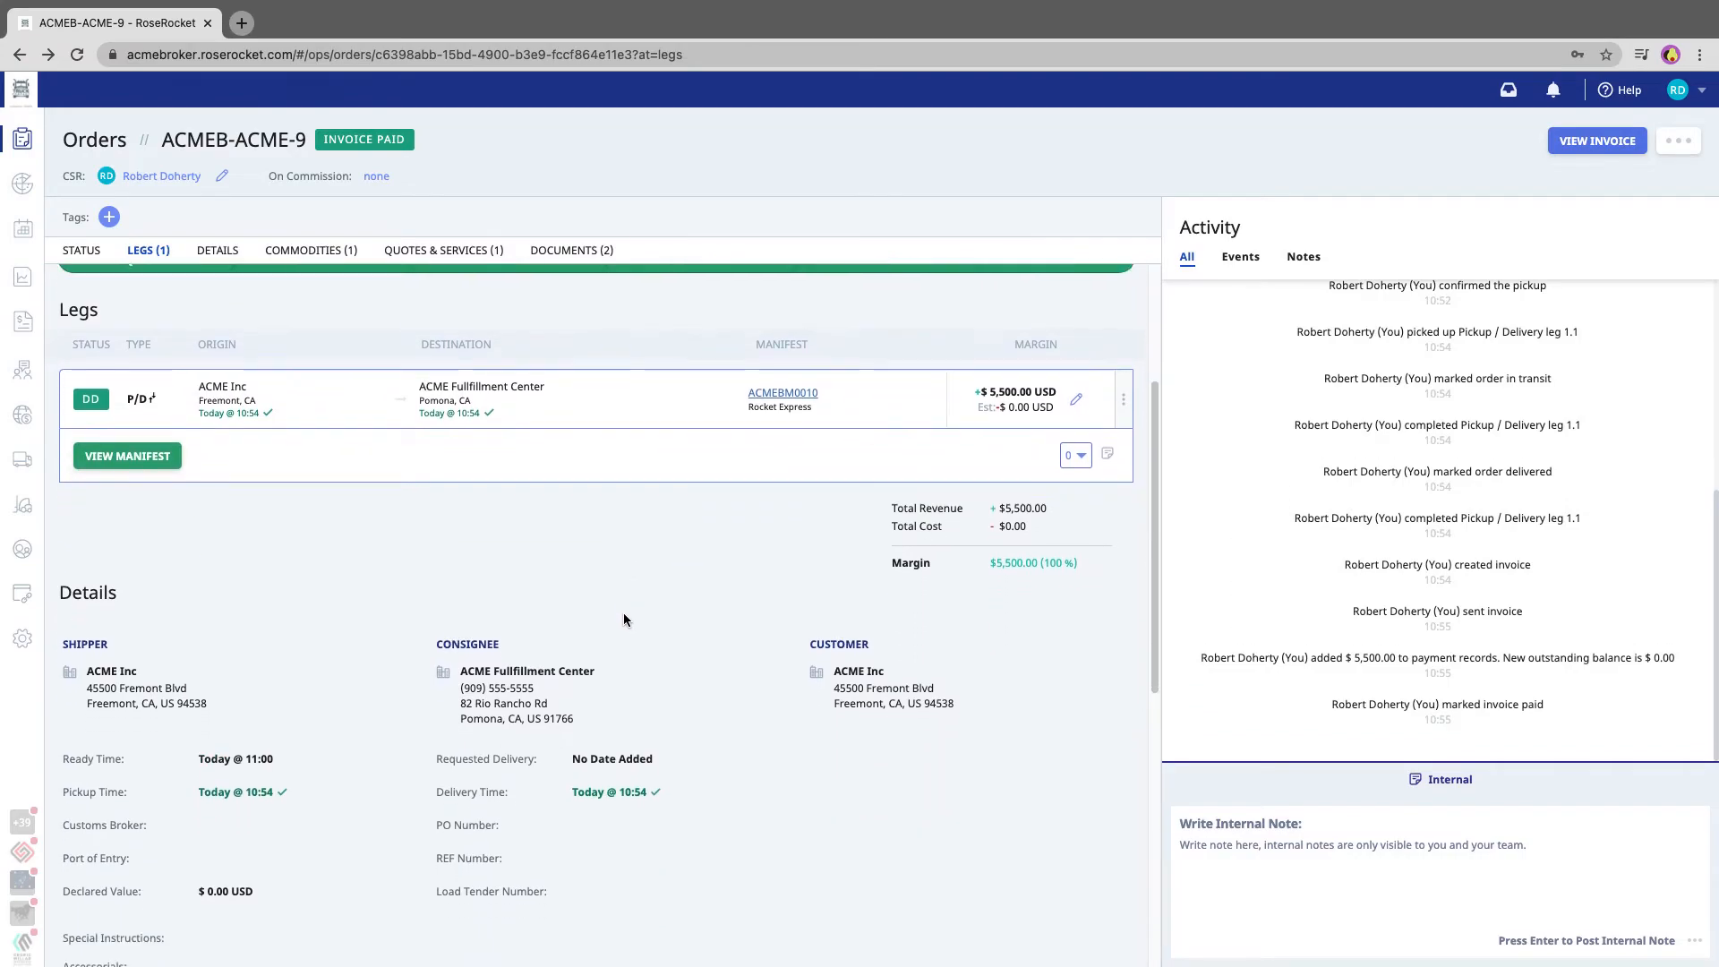
pyautogui.scroll(13, 622, 613)
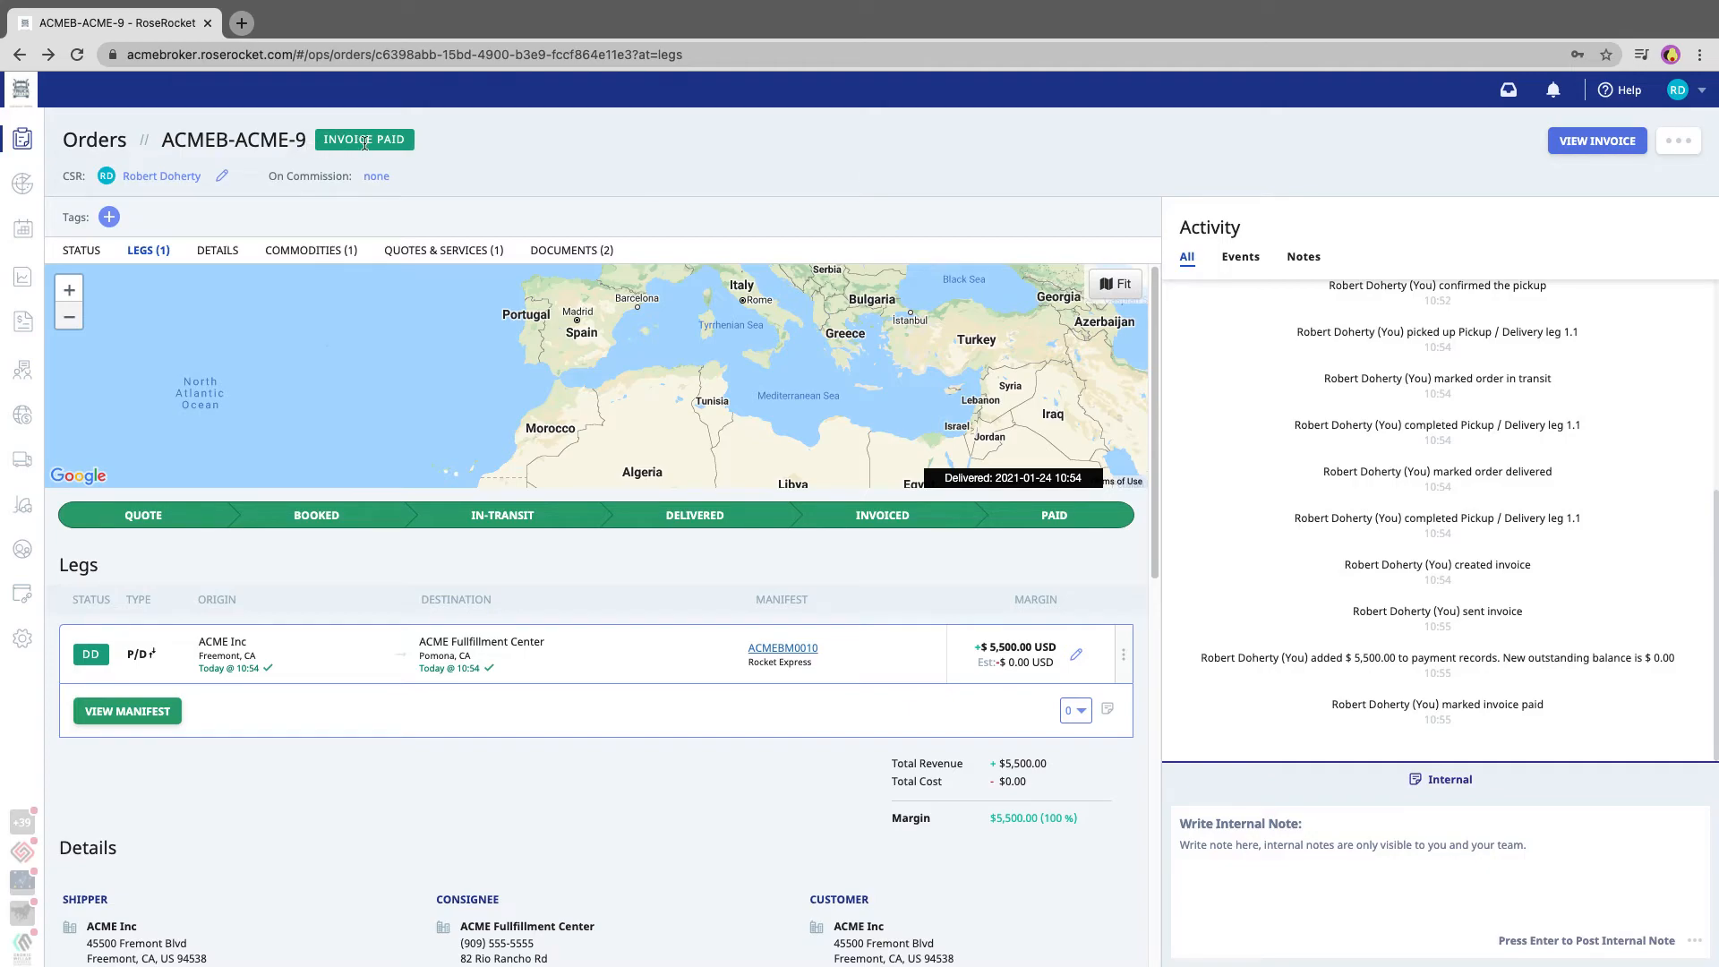
pyautogui.moveTo(82, 667)
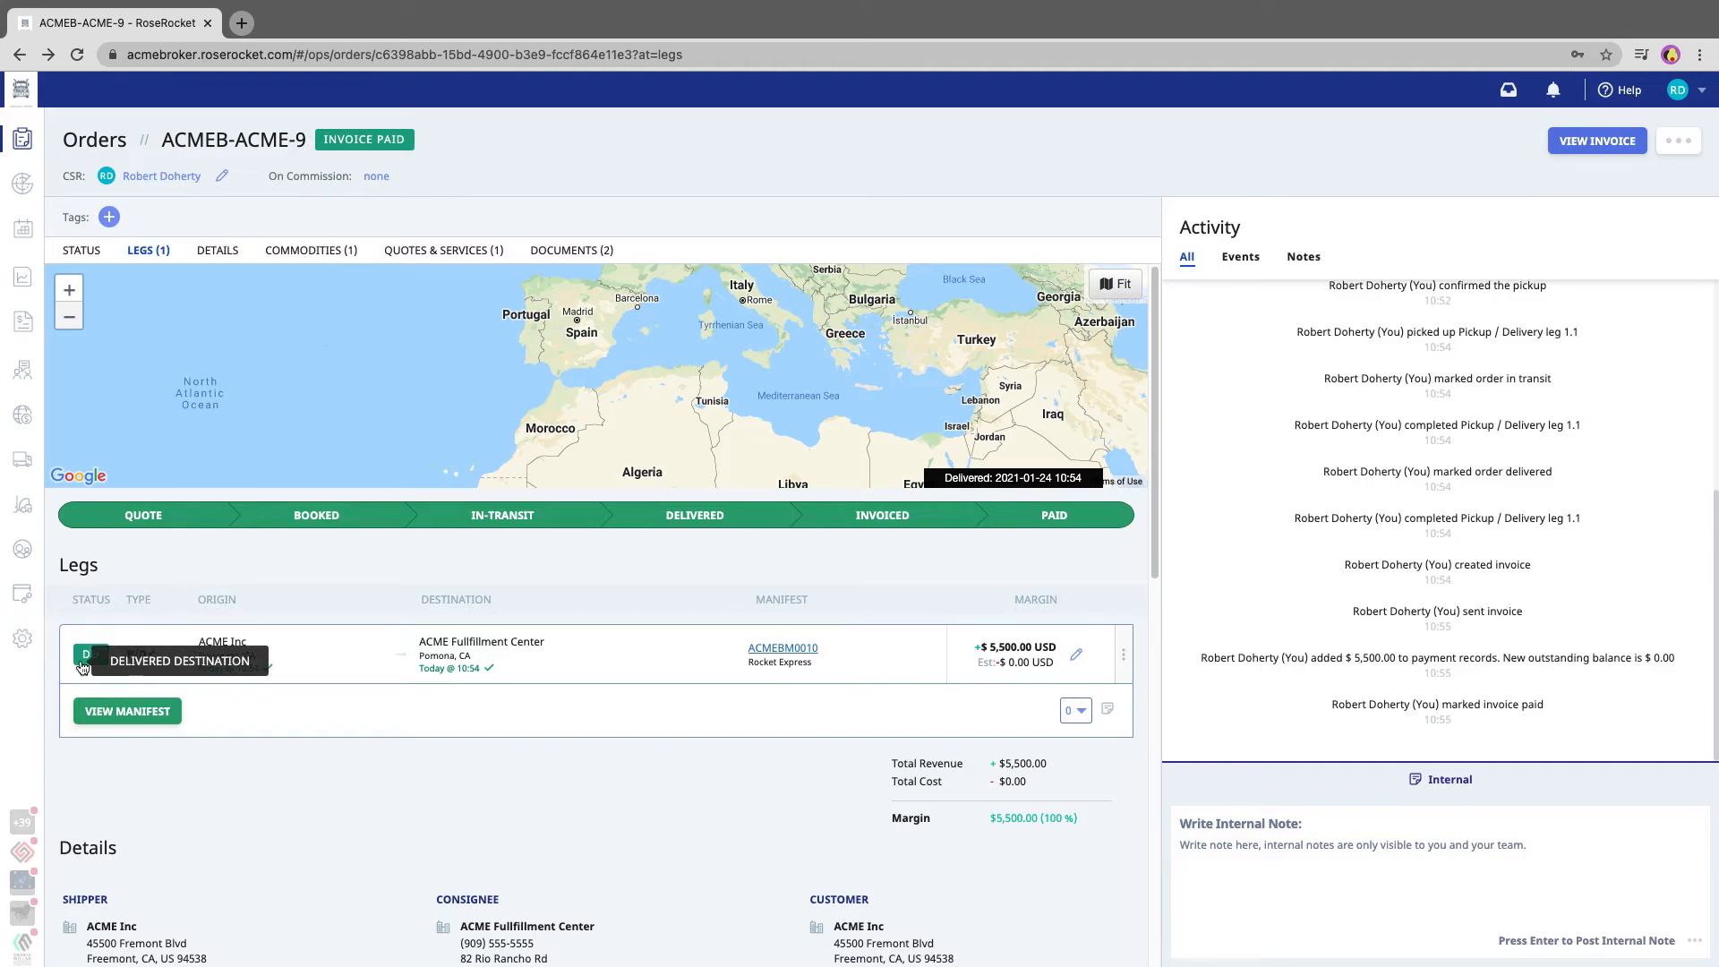
pyautogui.click(22, 142)
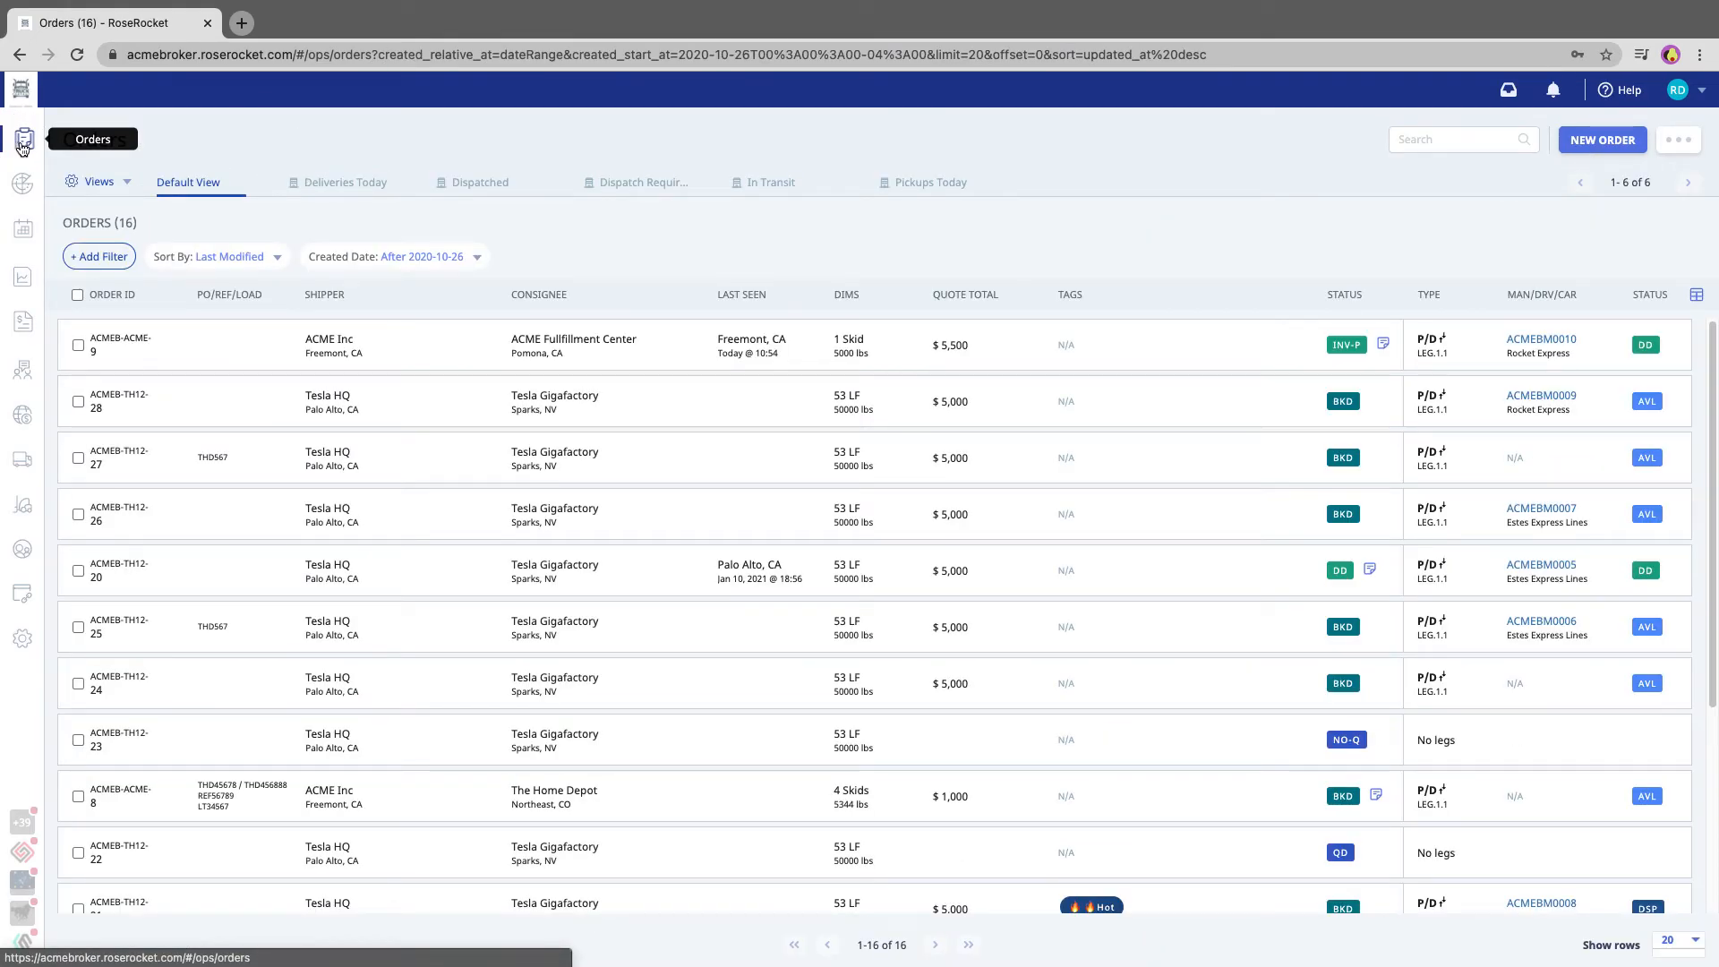
pyautogui.moveTo(1345, 465)
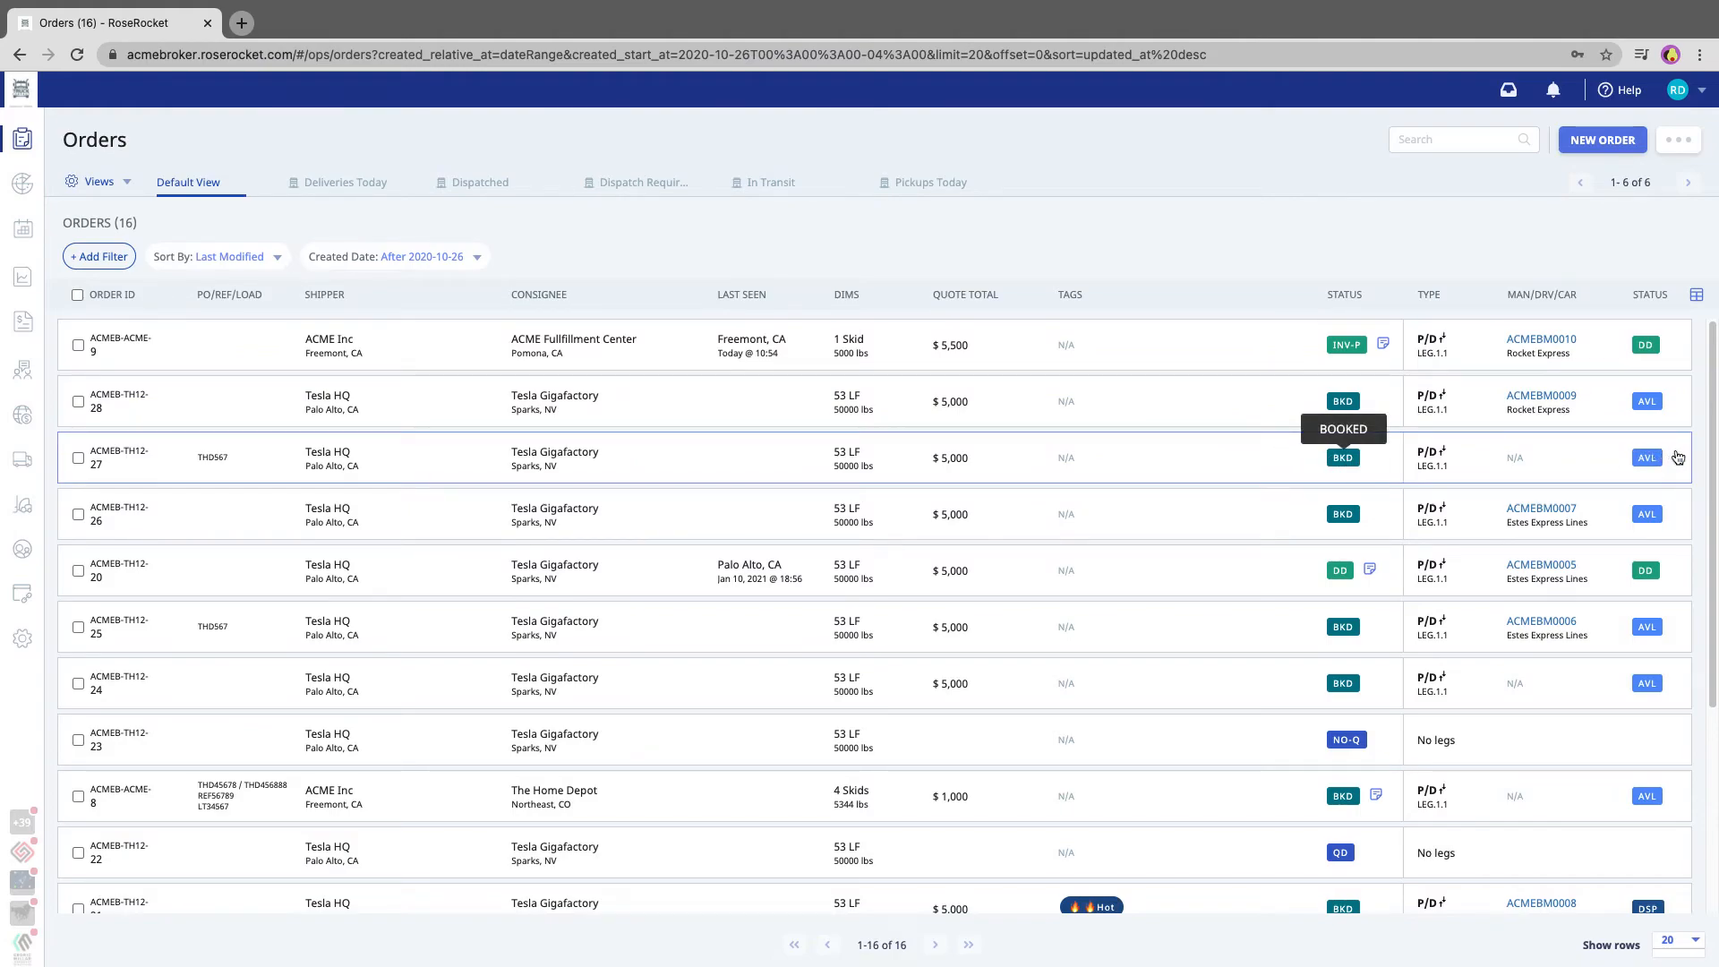
pyautogui.moveTo(1652, 460)
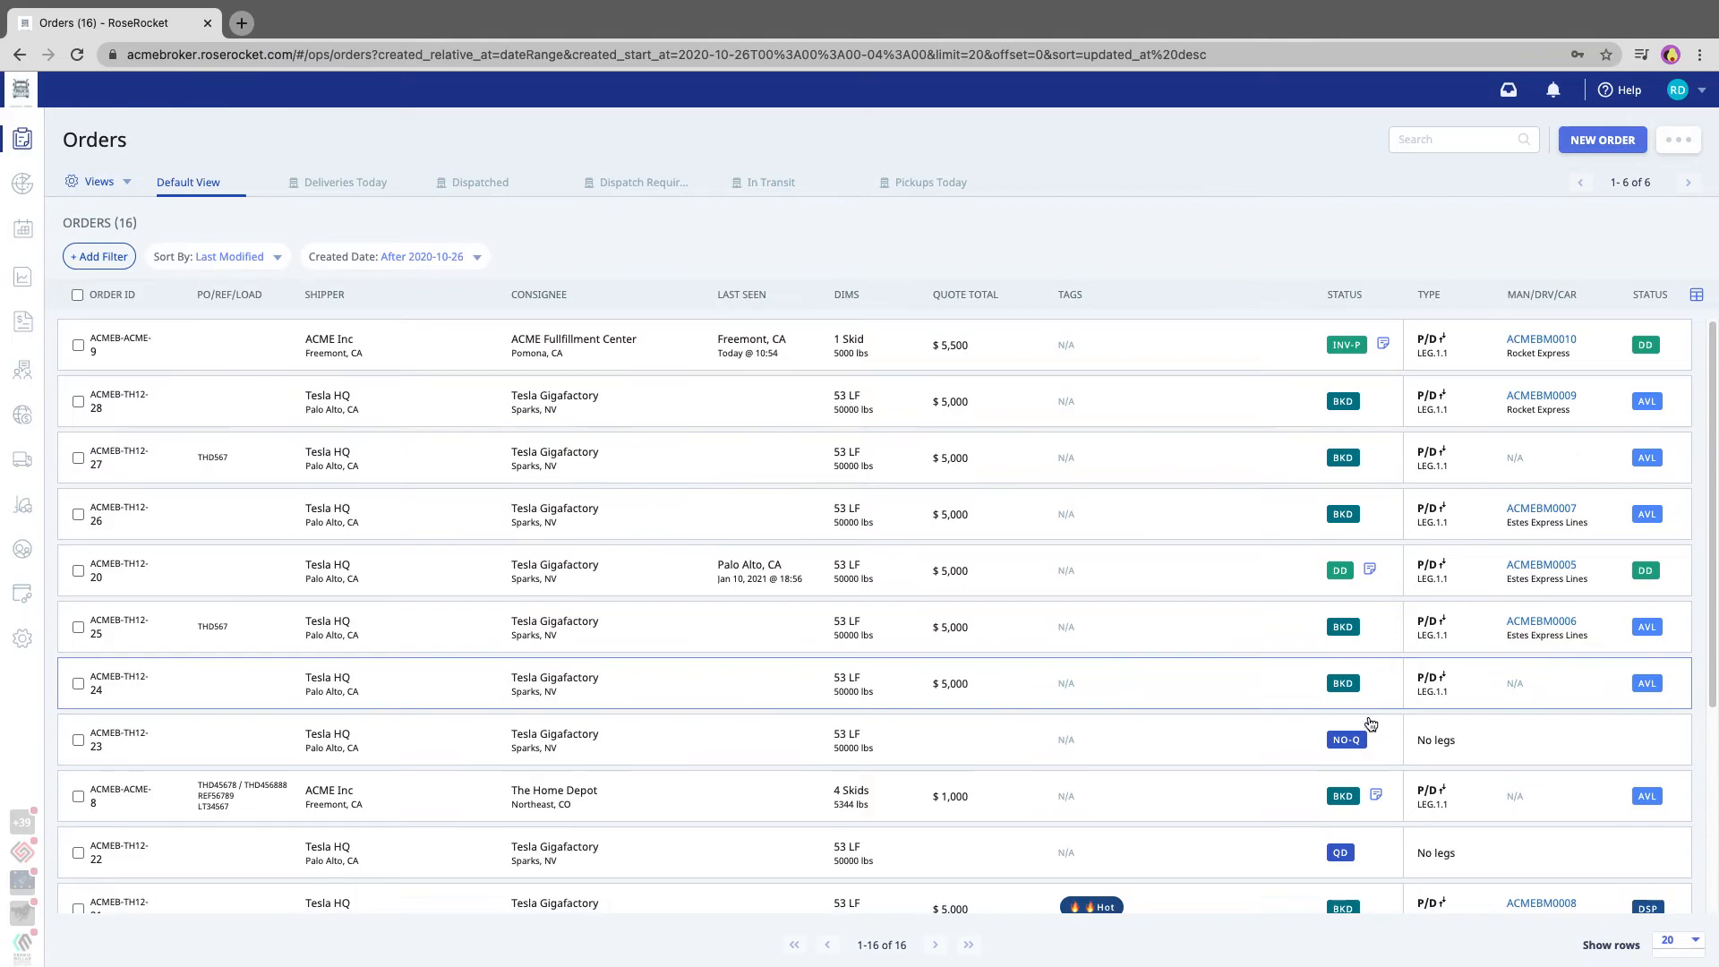
pyautogui.scroll(-1, 1352, 743)
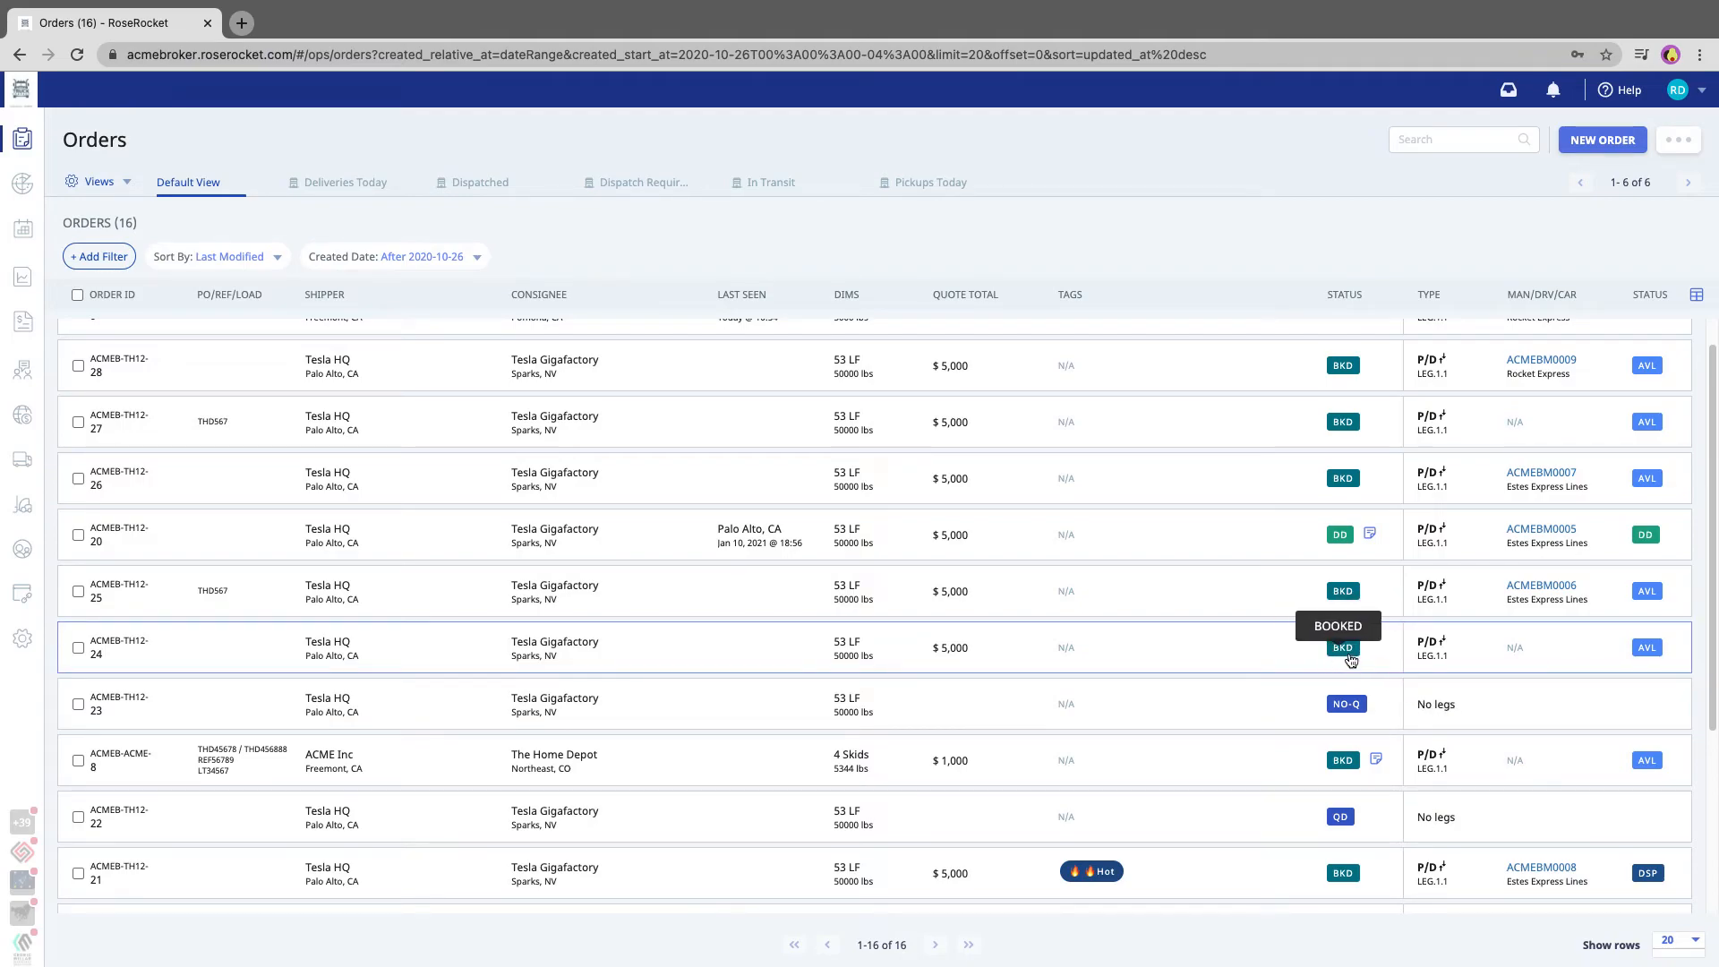
pyautogui.scroll(-2, 1358, 779)
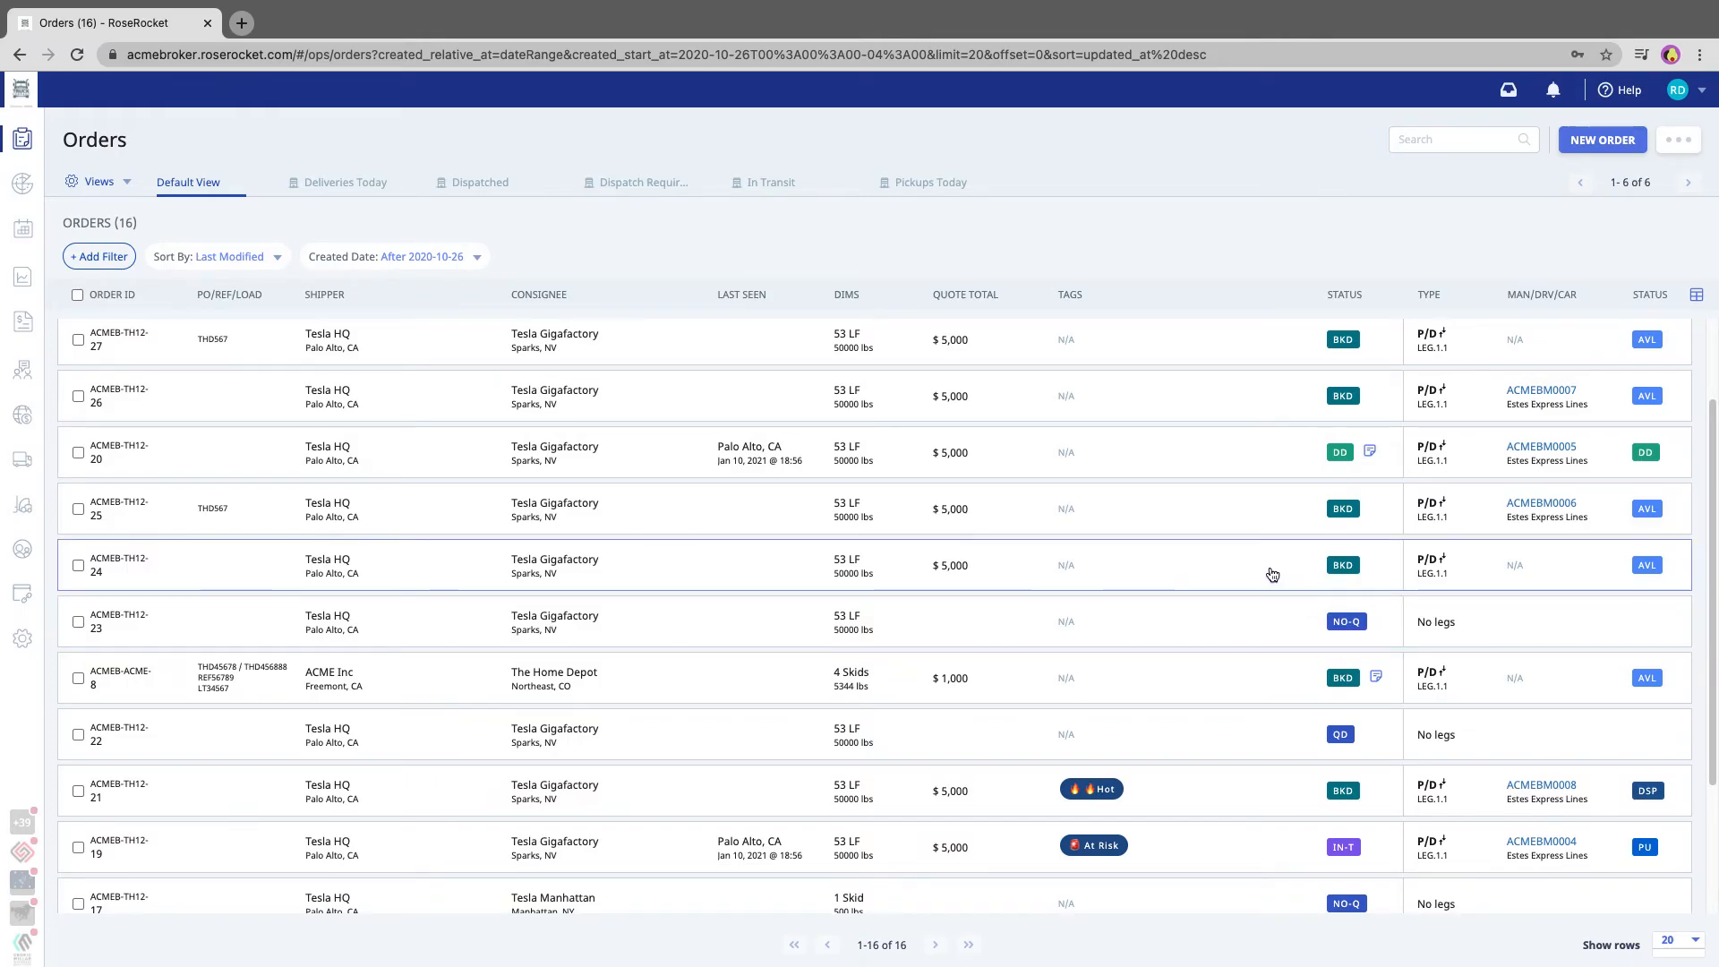
pyautogui.scroll(1, 1272, 574)
# Create a manifest for the booked Tesla HQ order directly above the unquoted one, with Rocket Express (Default Service) at a $4,000 rate
pyautogui.click(1270, 619)
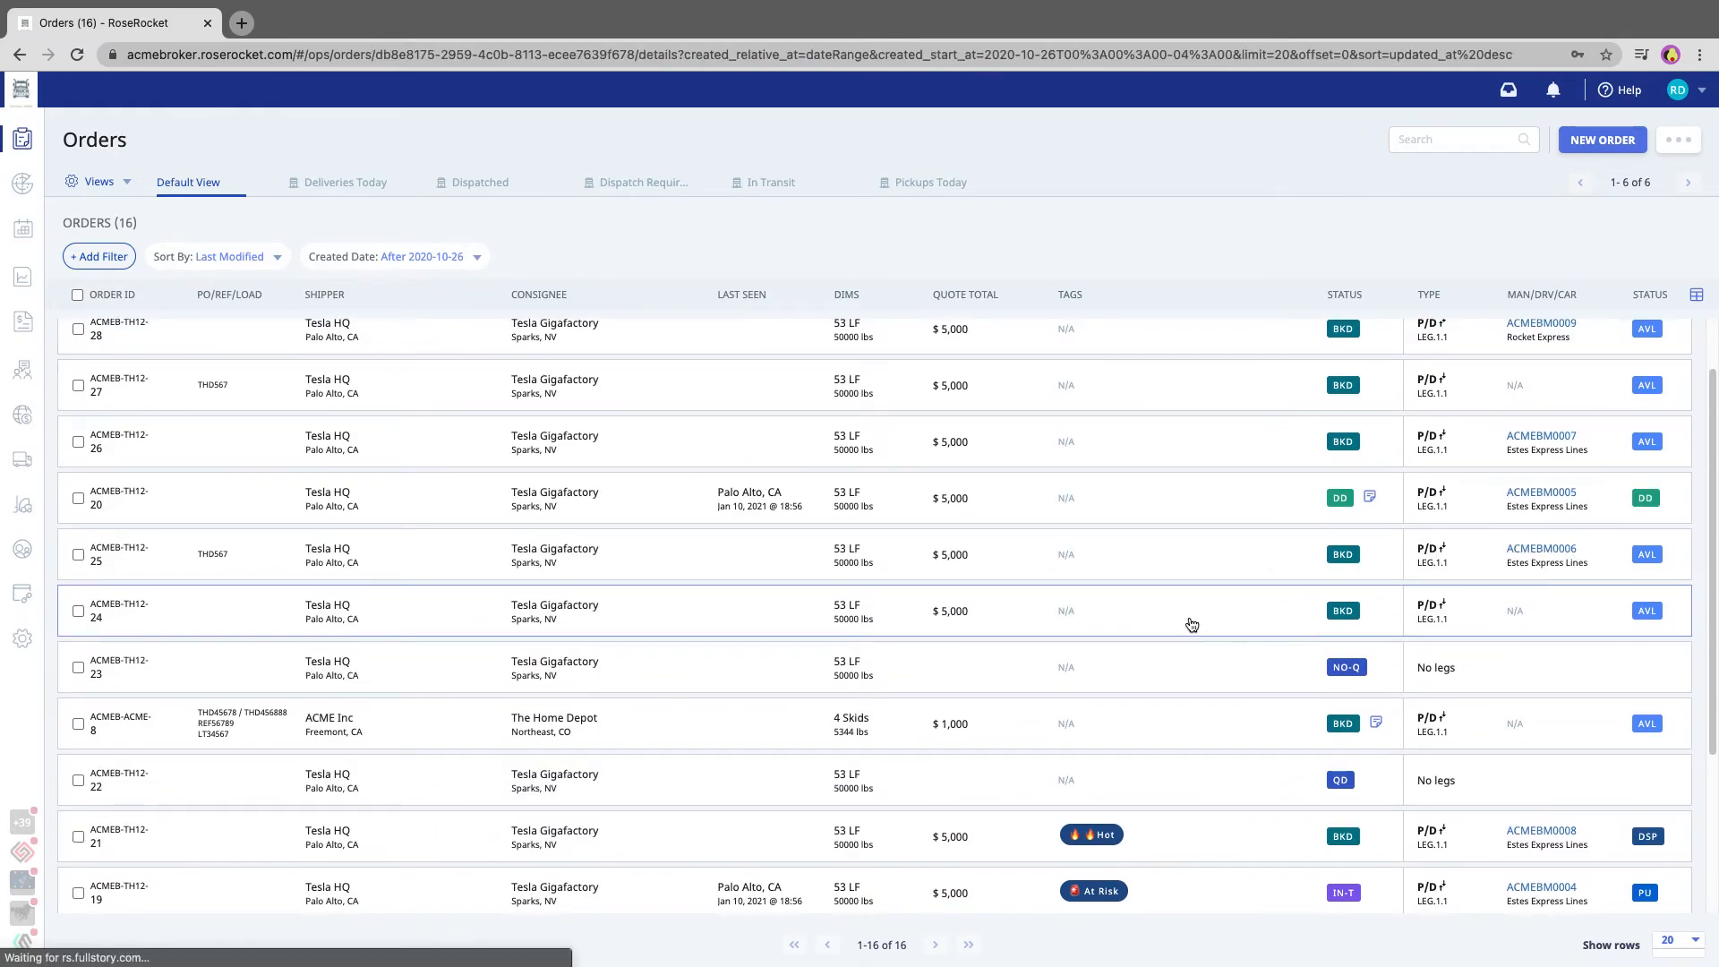
pyautogui.click(1313, 613)
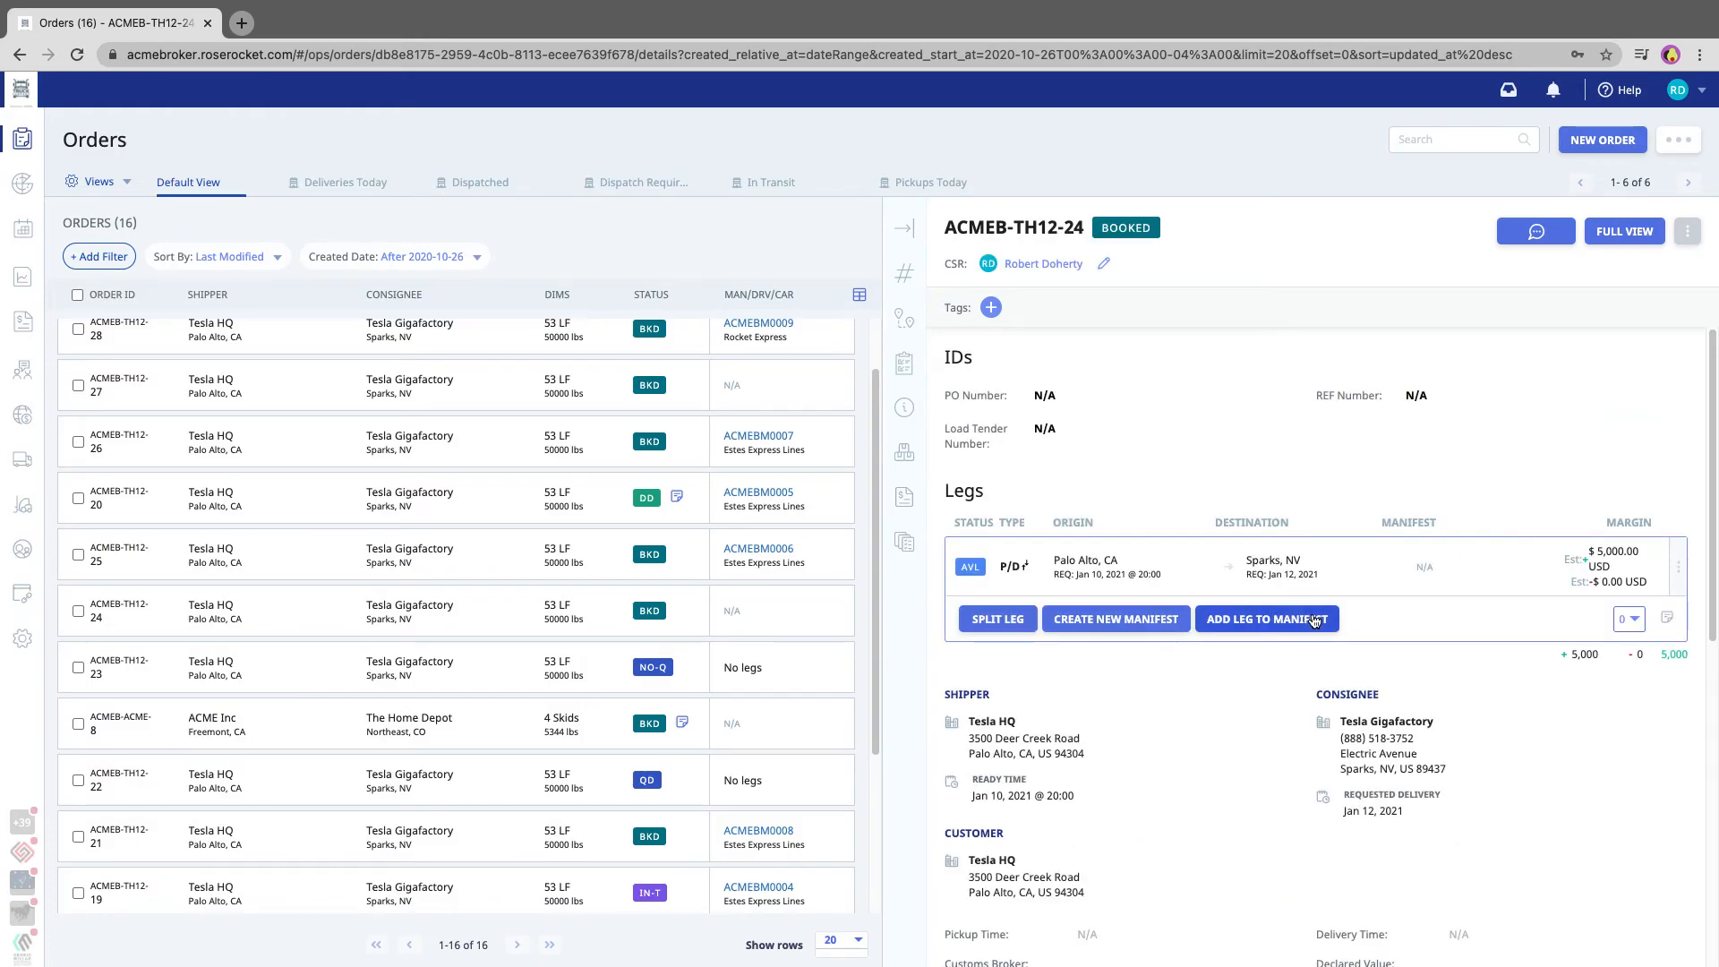
pyautogui.click(1119, 619)
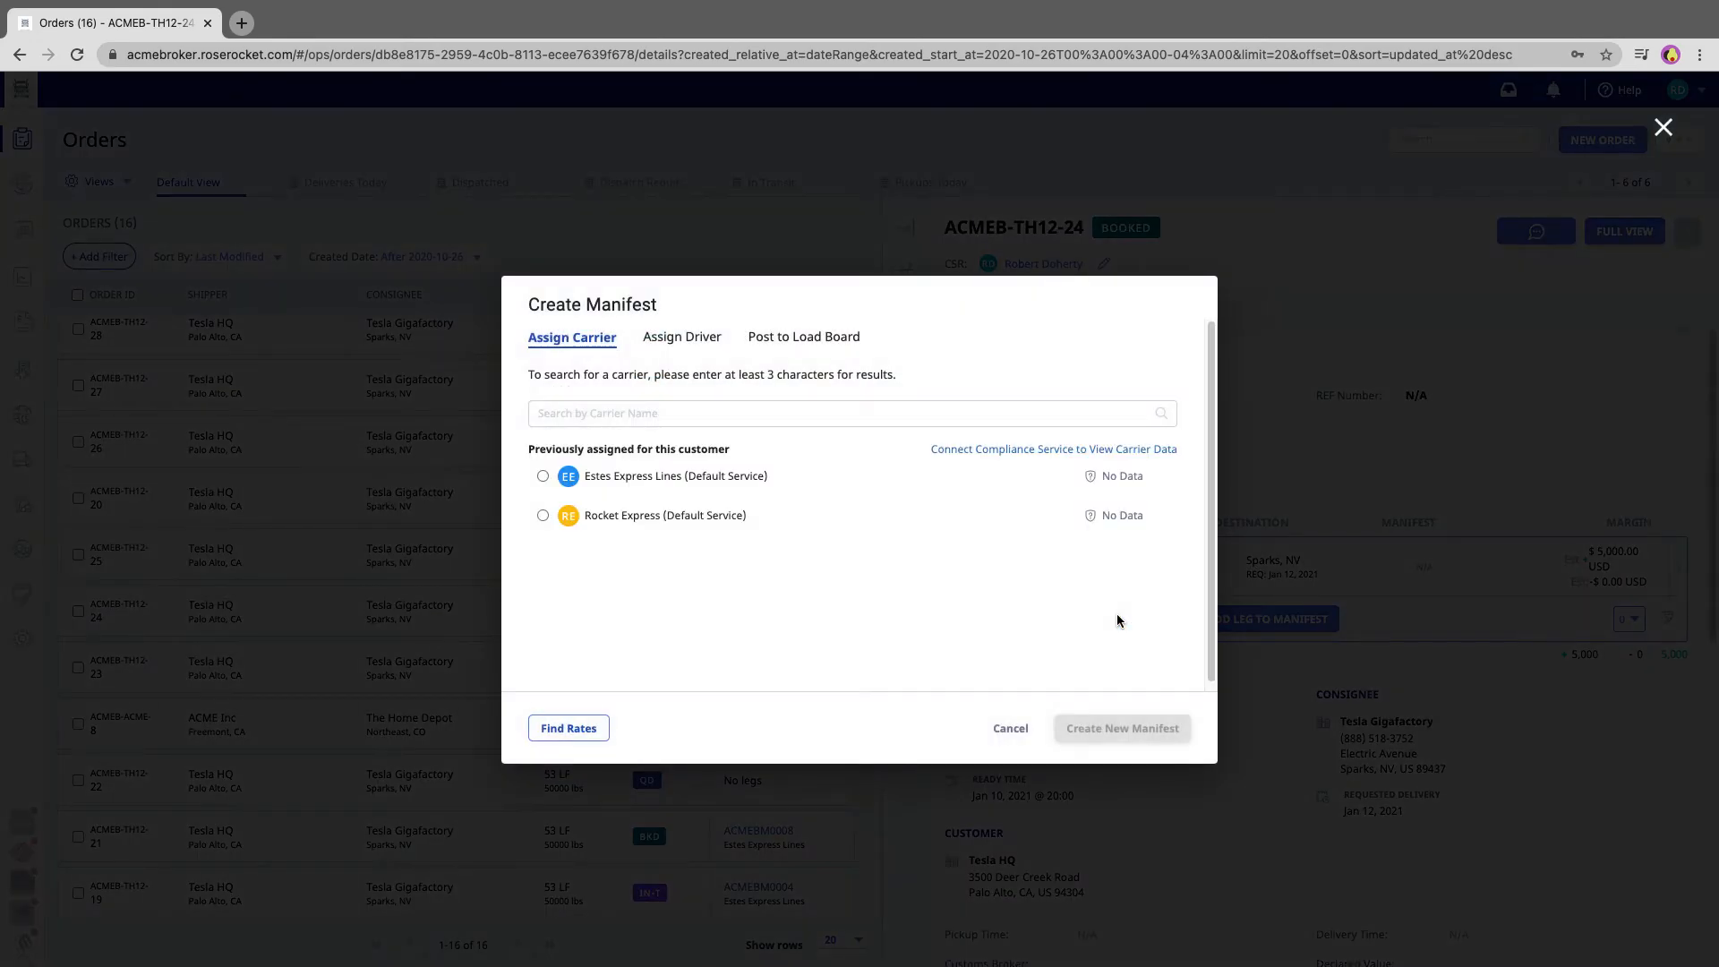
pyautogui.click(657, 526)
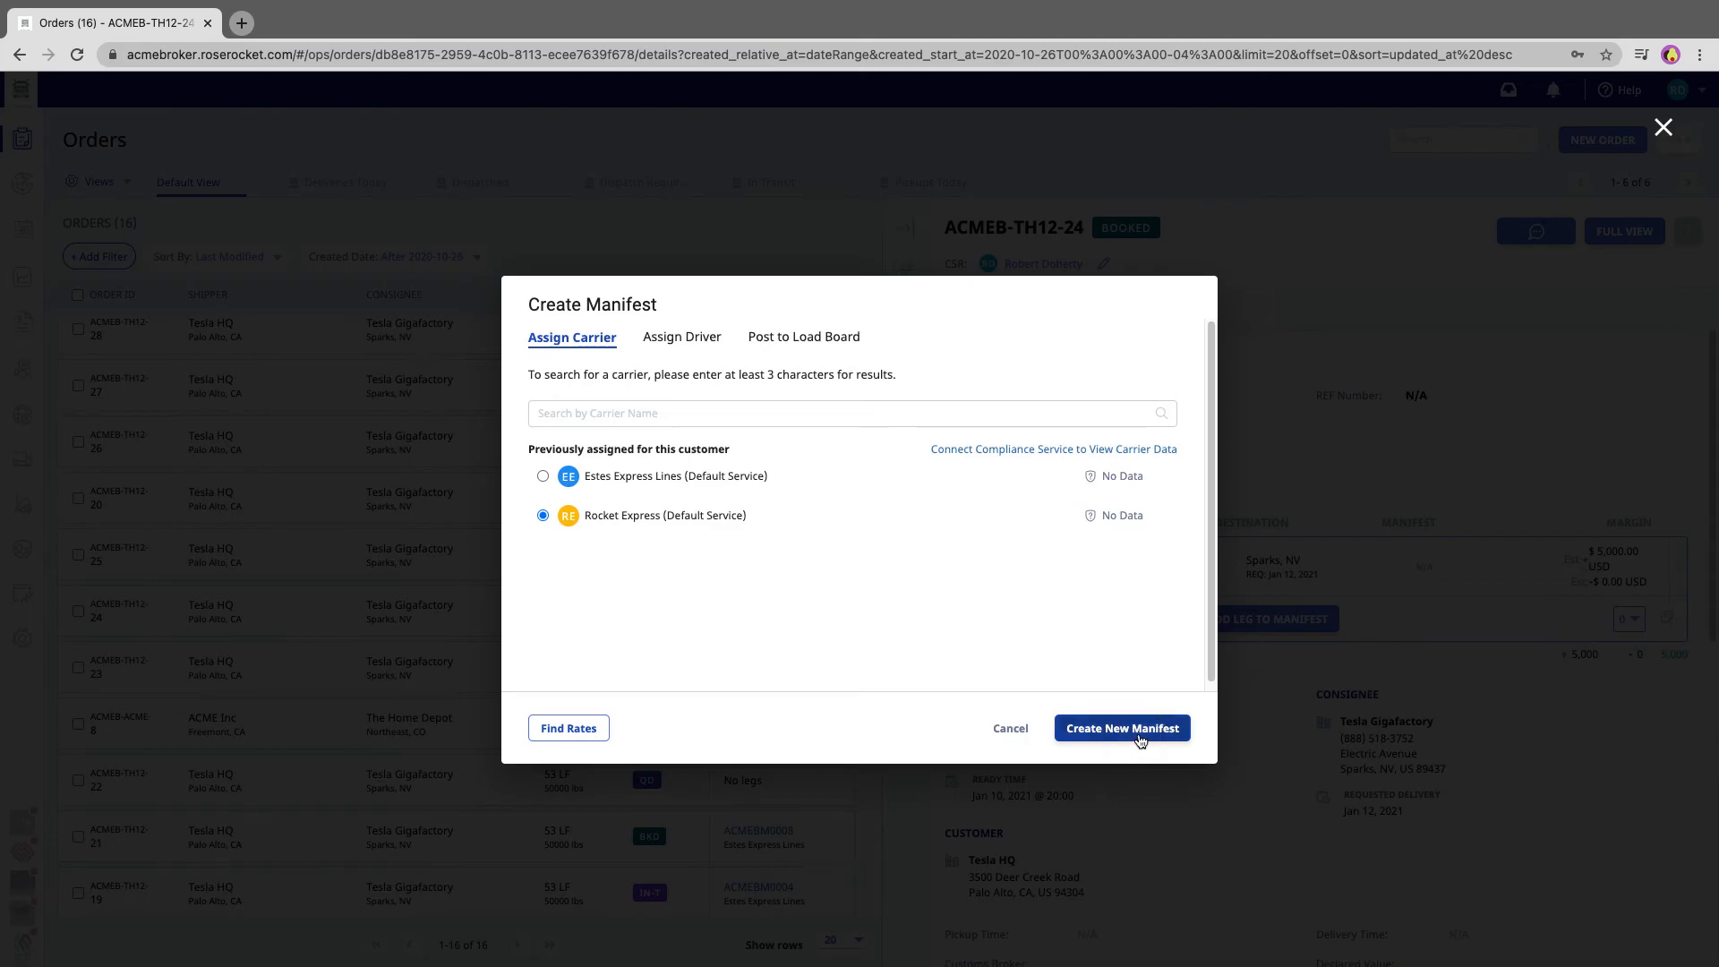
pyautogui.click(1130, 729)
pyautogui.click(1137, 755)
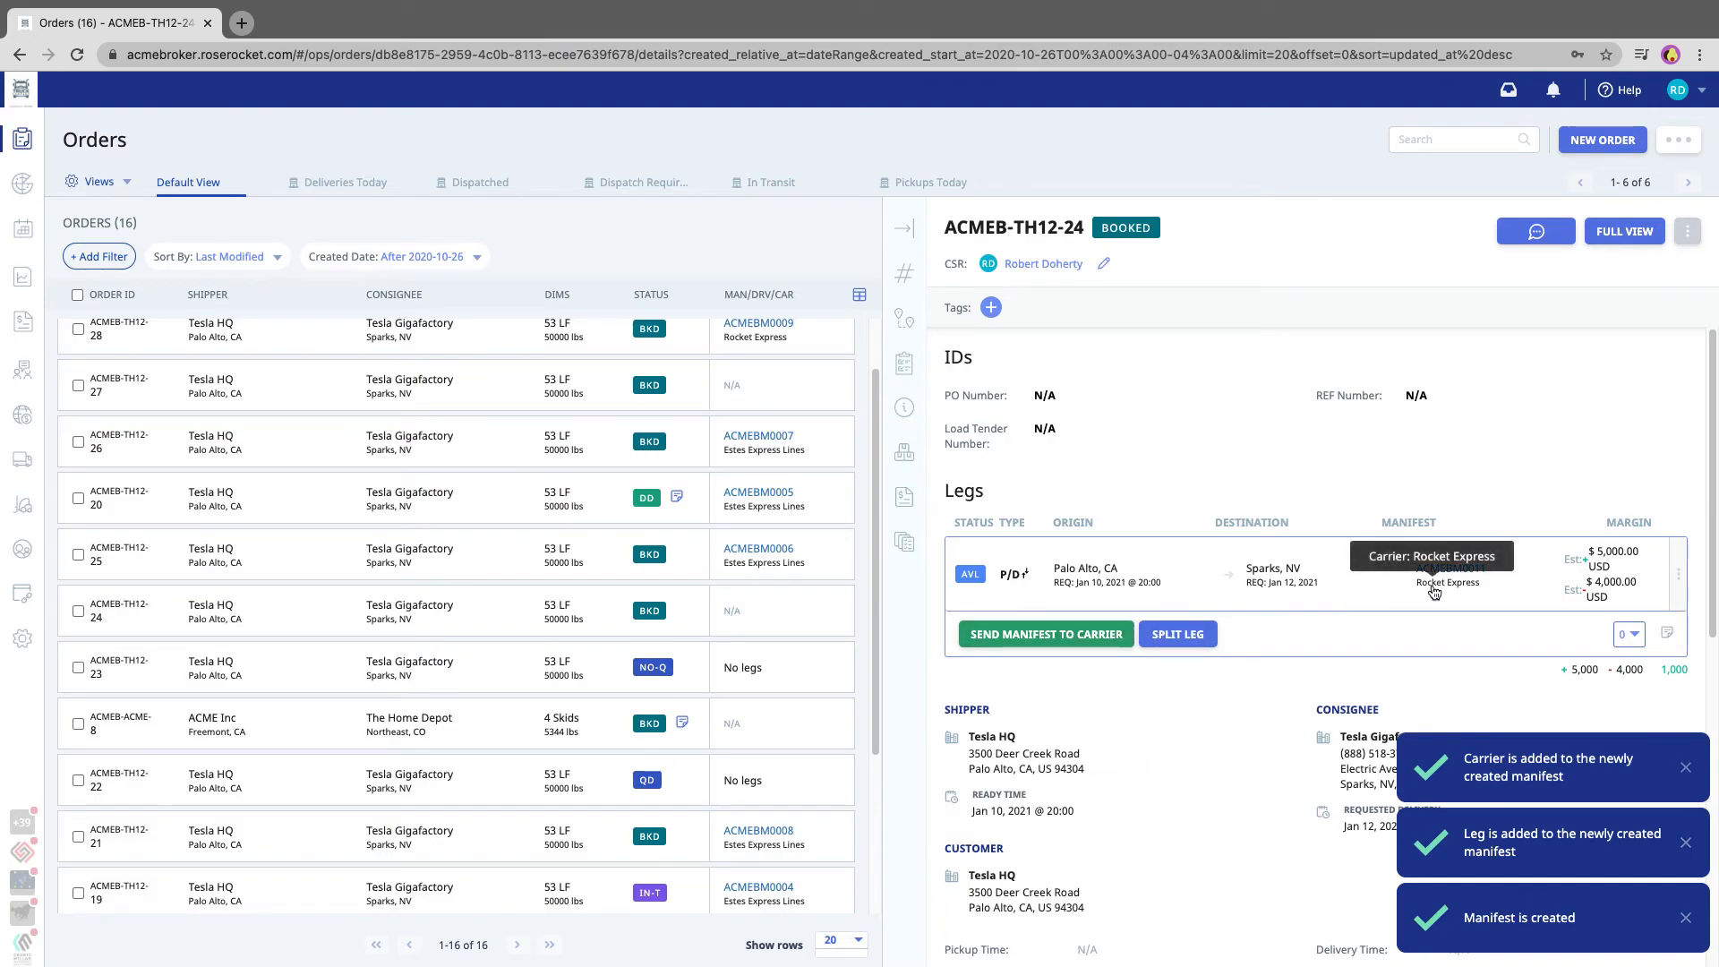
pyautogui.click(905, 233)
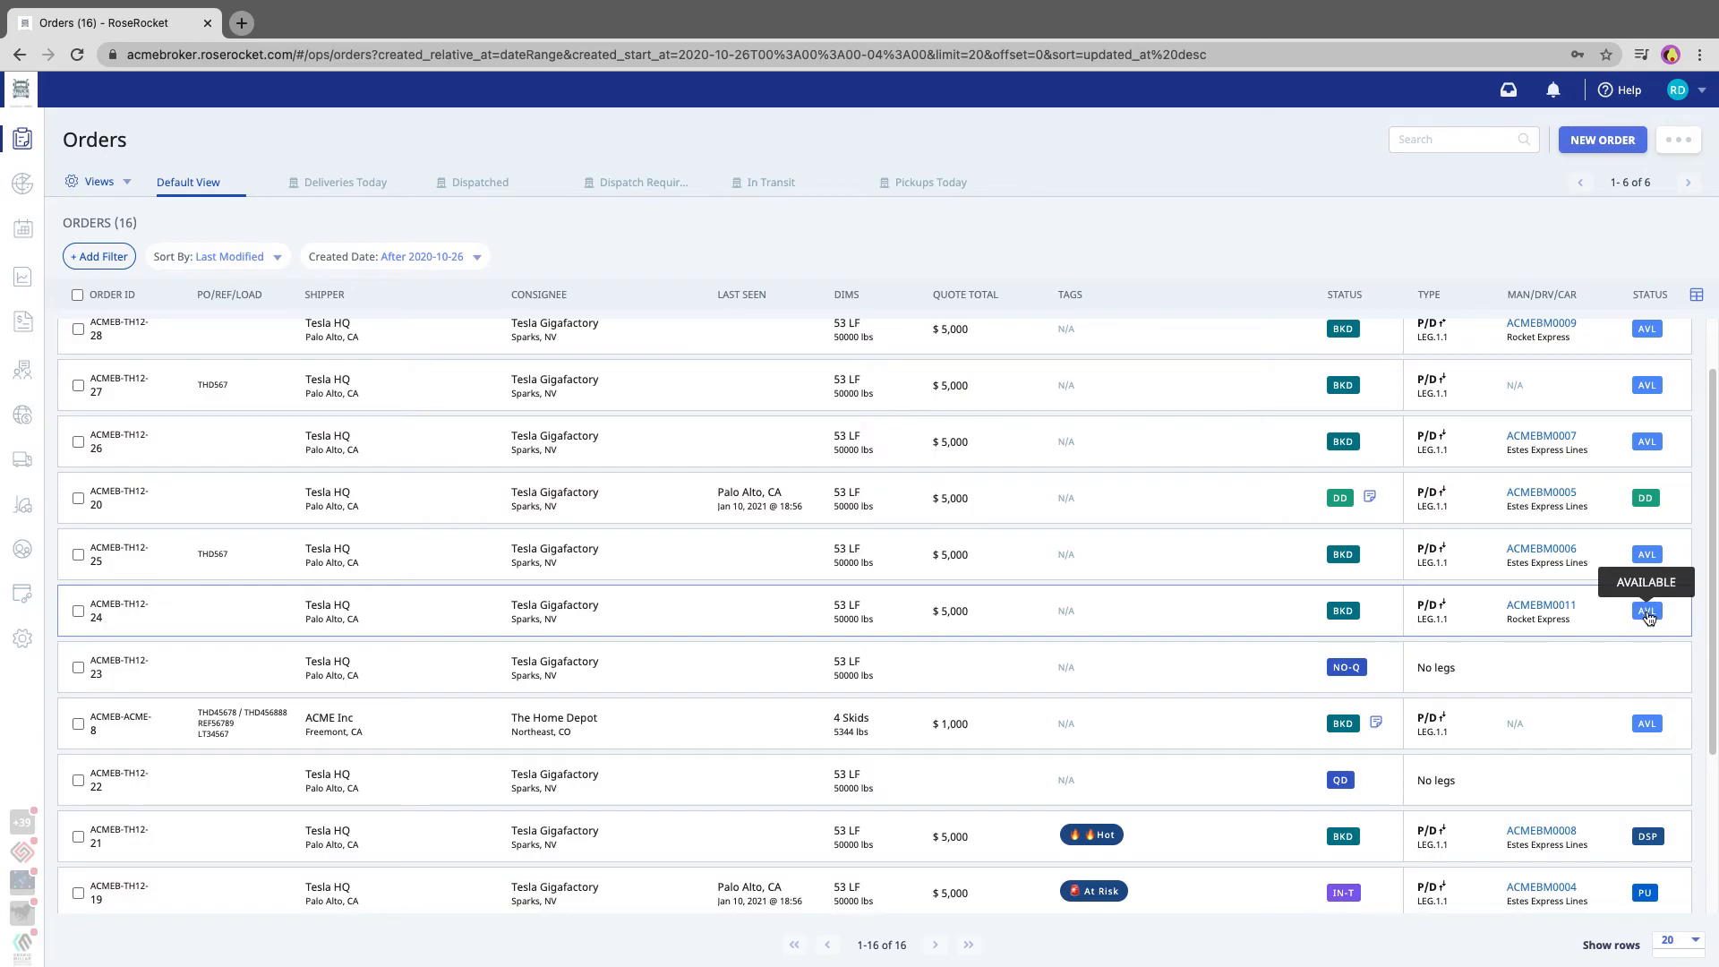
# Dispatch the newly manifested Tesla HQ order's leg to Rocket Express and return to the full orders list
pyautogui.click(1209, 621)
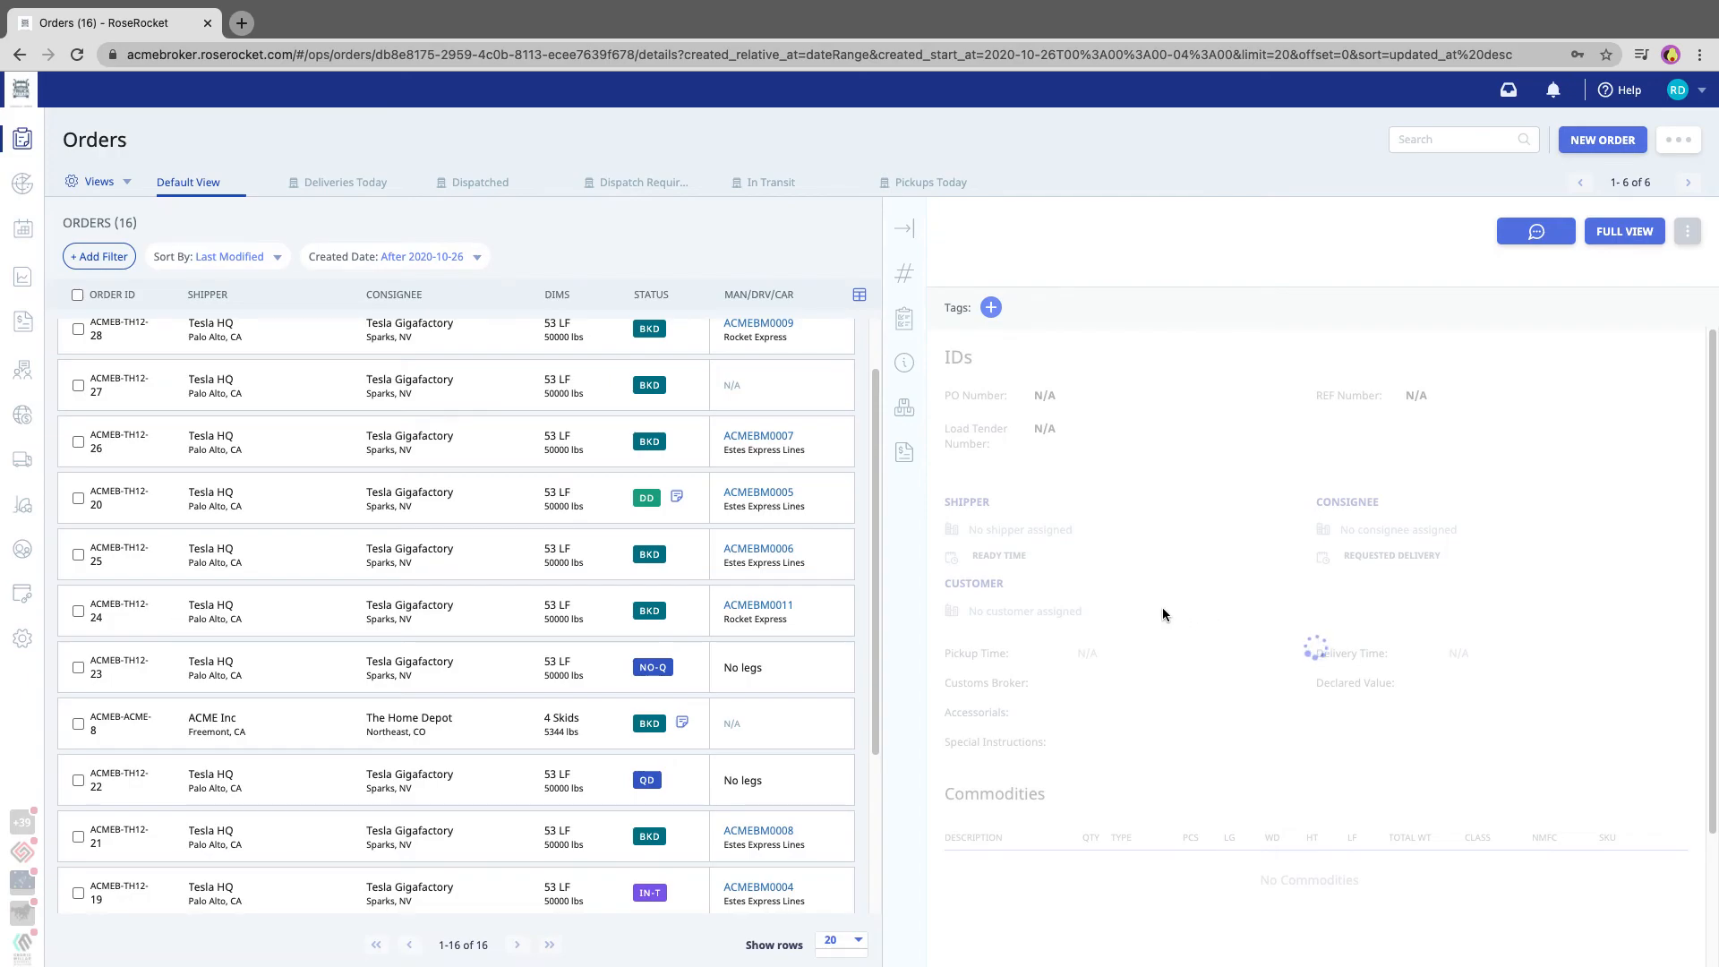
pyautogui.click(1094, 634)
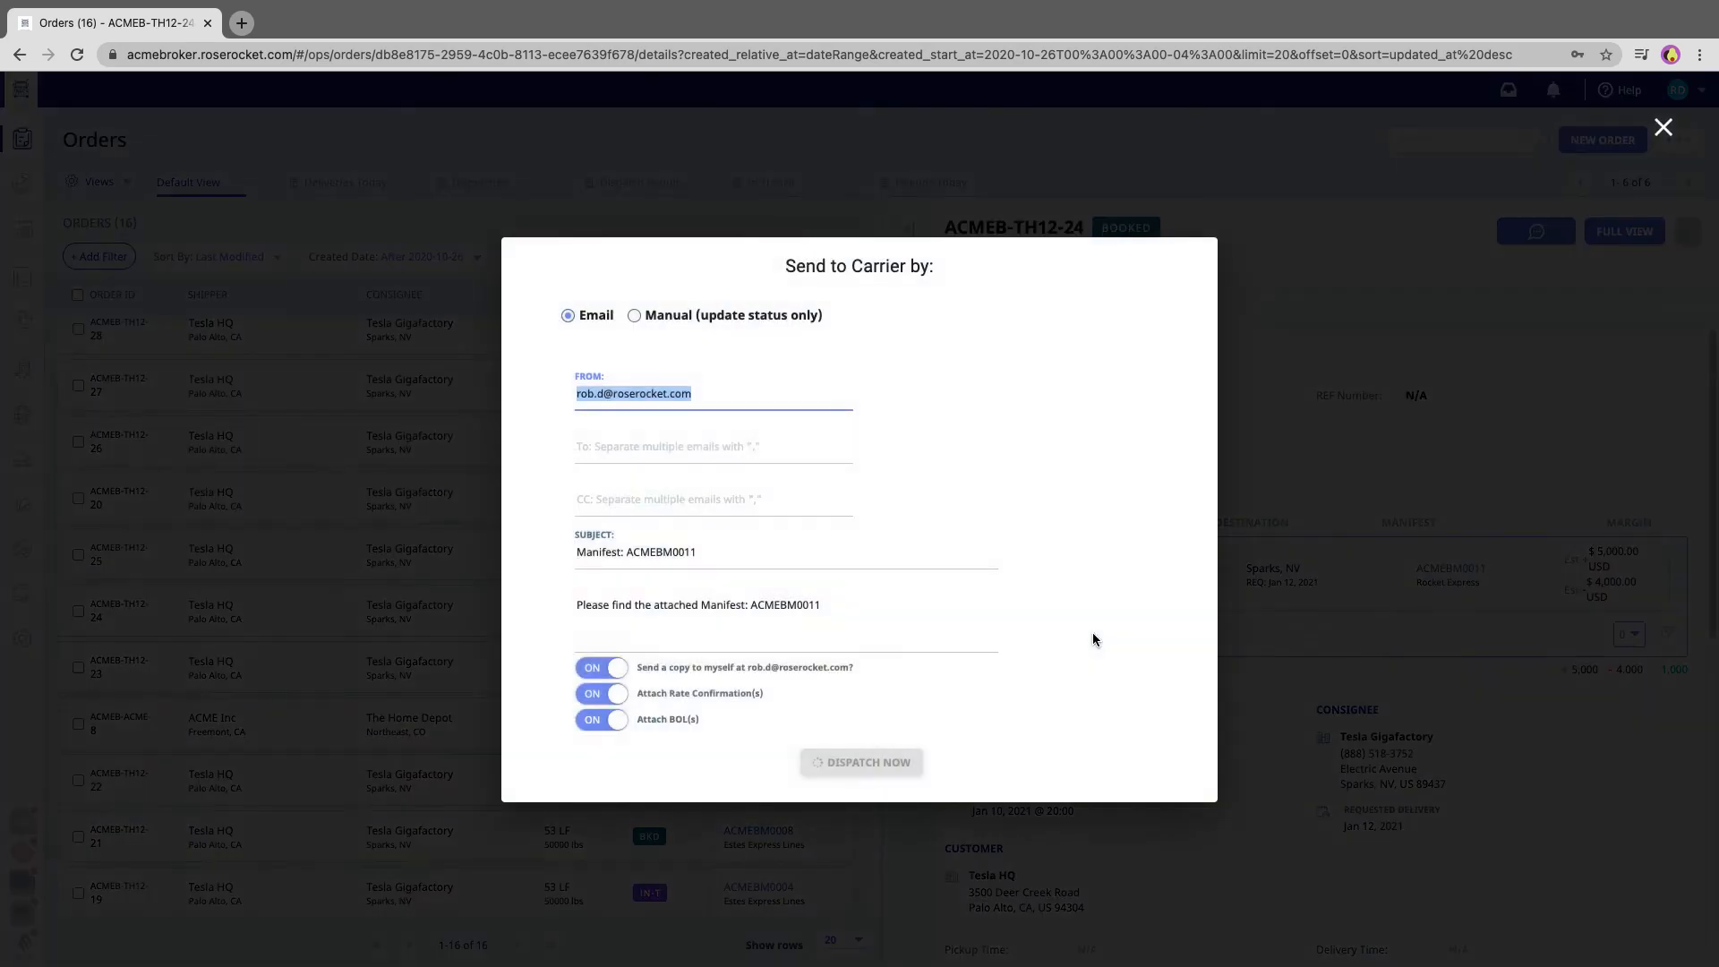
pyautogui.click(877, 624)
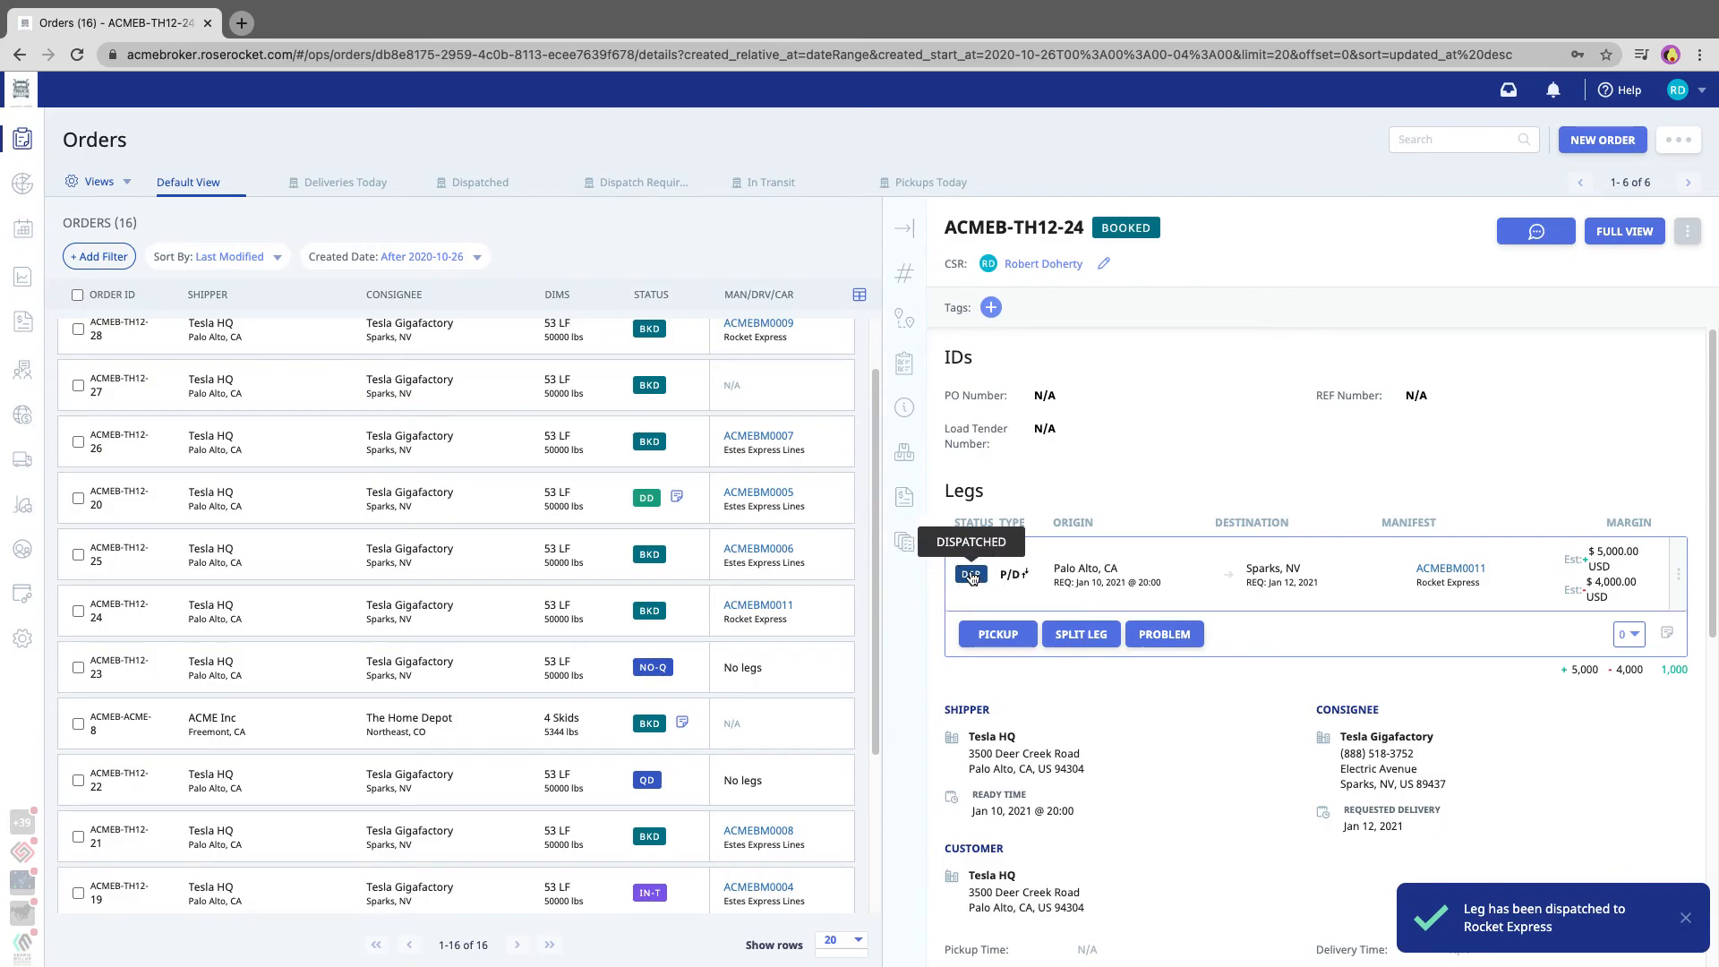
pyautogui.click(903, 228)
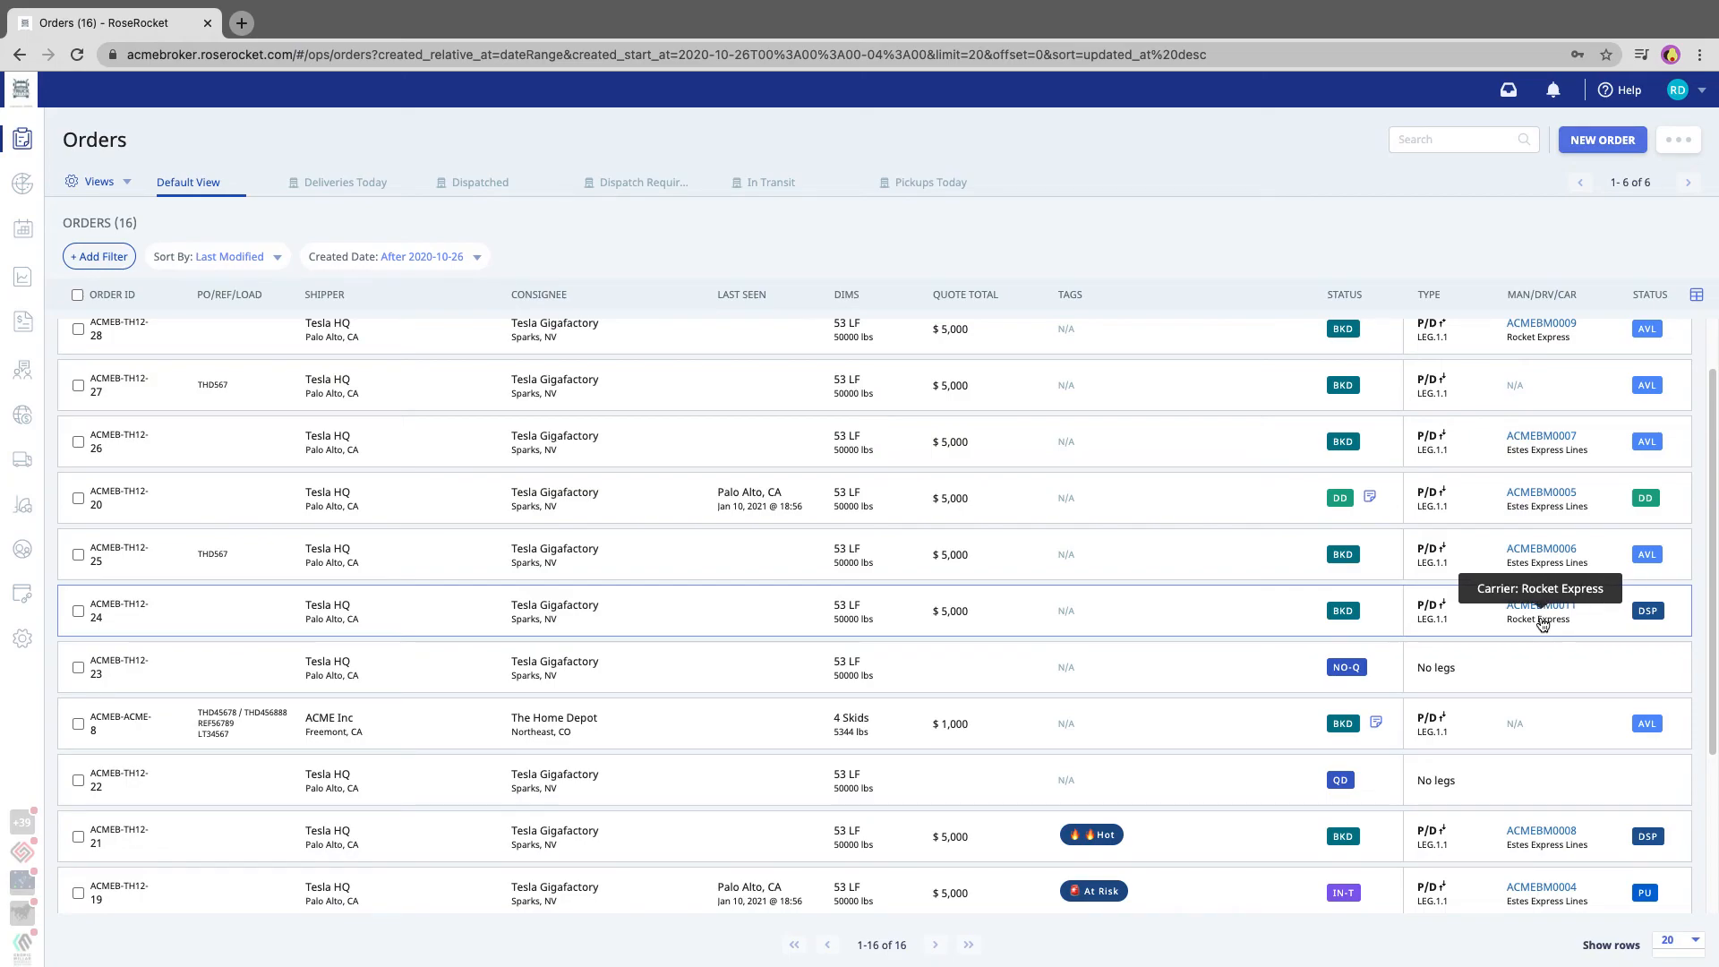
# Mark the dispatched Rocket Express leg of the Tesla HQ order as picked up and return to the full orders list
pyautogui.click(1296, 615)
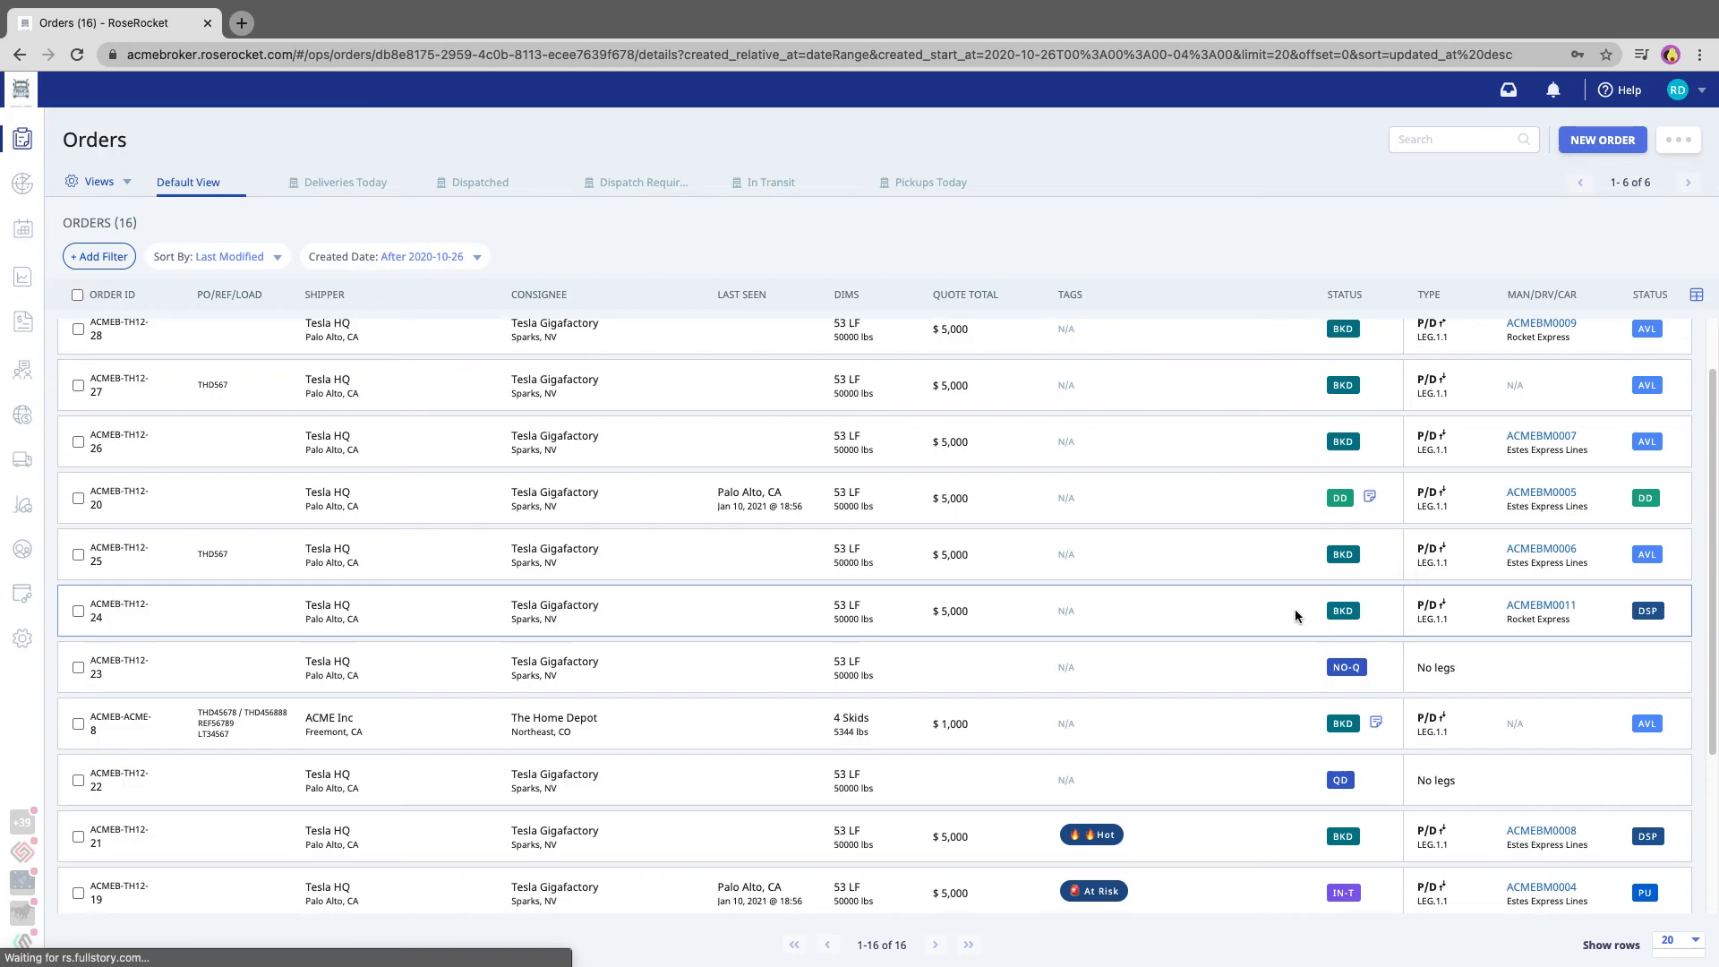
pyautogui.click(985, 637)
pyautogui.click(1088, 590)
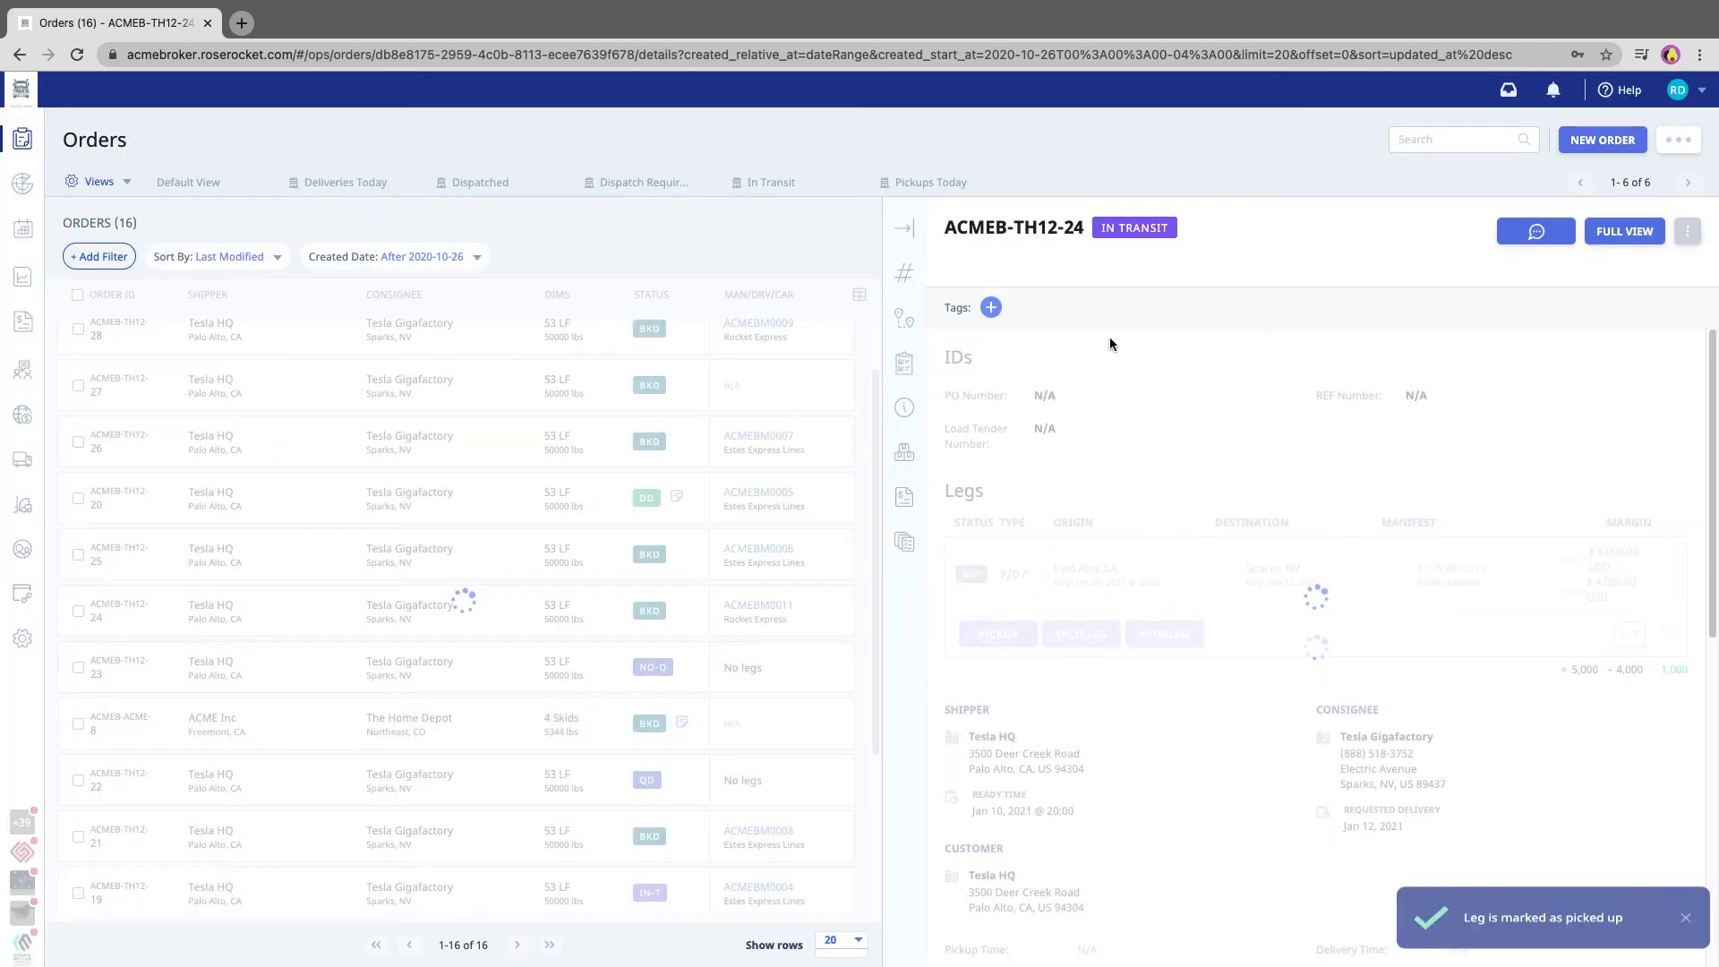
pyautogui.click(907, 223)
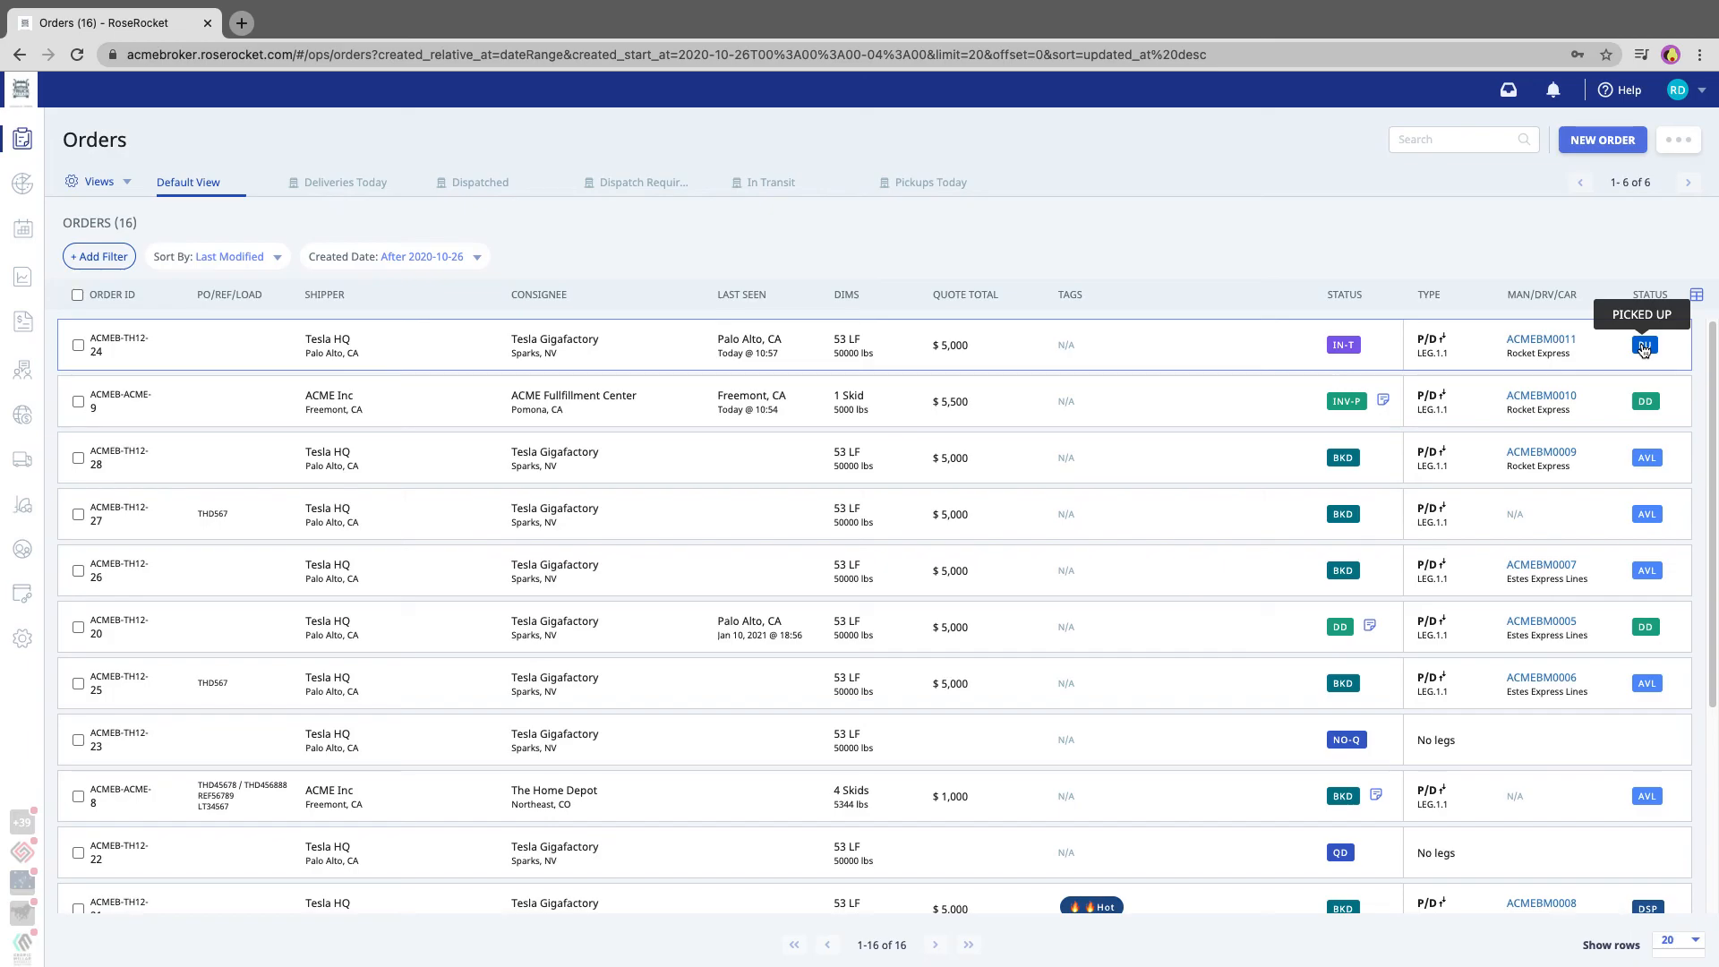
# Mark the picked-up Tesla HQ order's leg as delivered and return to the full orders list
pyautogui.click(1210, 351)
pyautogui.click(1003, 633)
pyautogui.click(1101, 612)
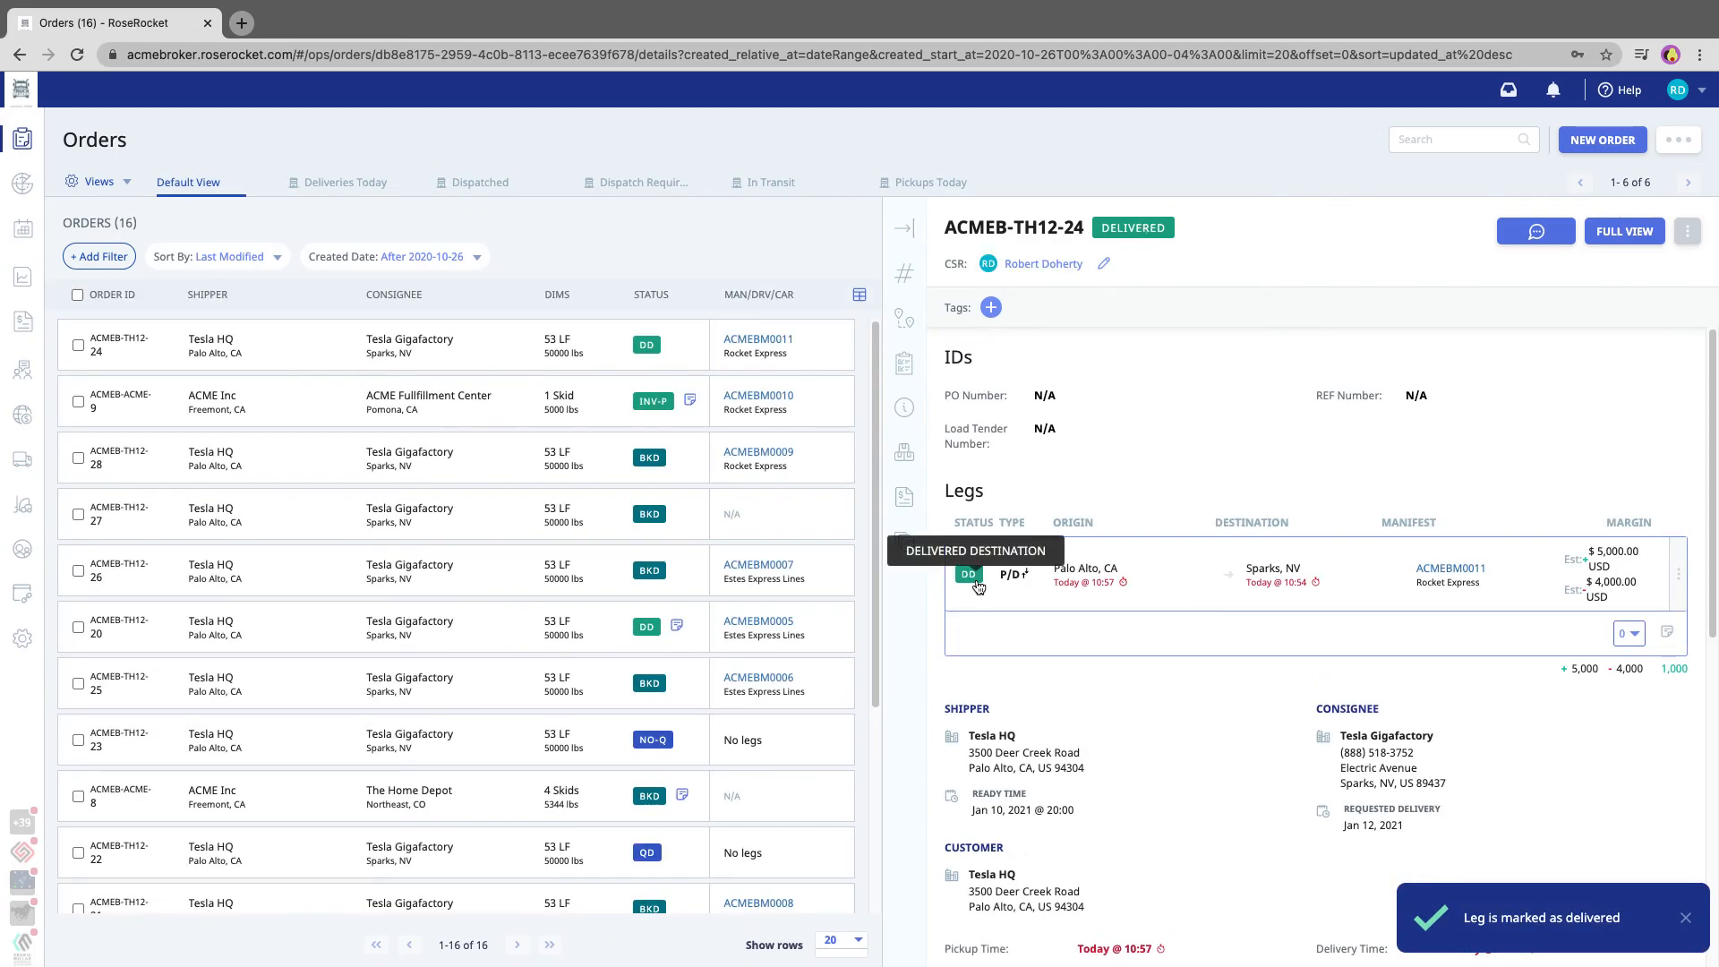
pyautogui.click(904, 228)
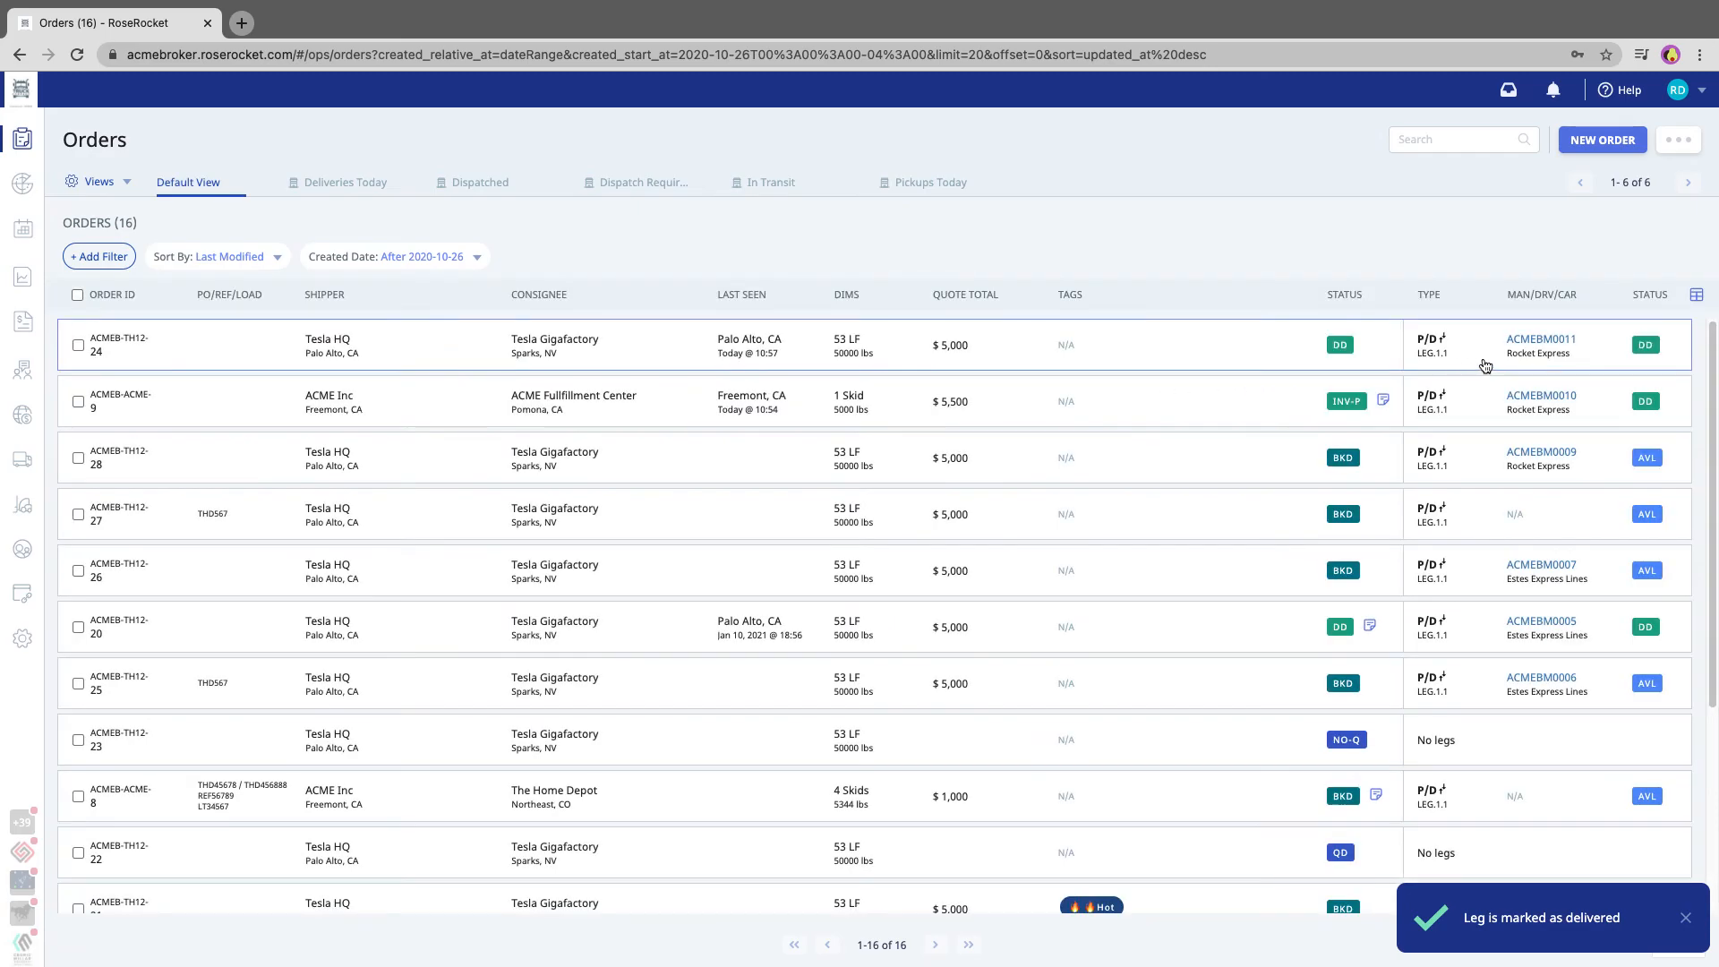
# Open the delivered Rocket Express order for Tesla HQ in full view and create its invoice
pyautogui.click(1313, 352)
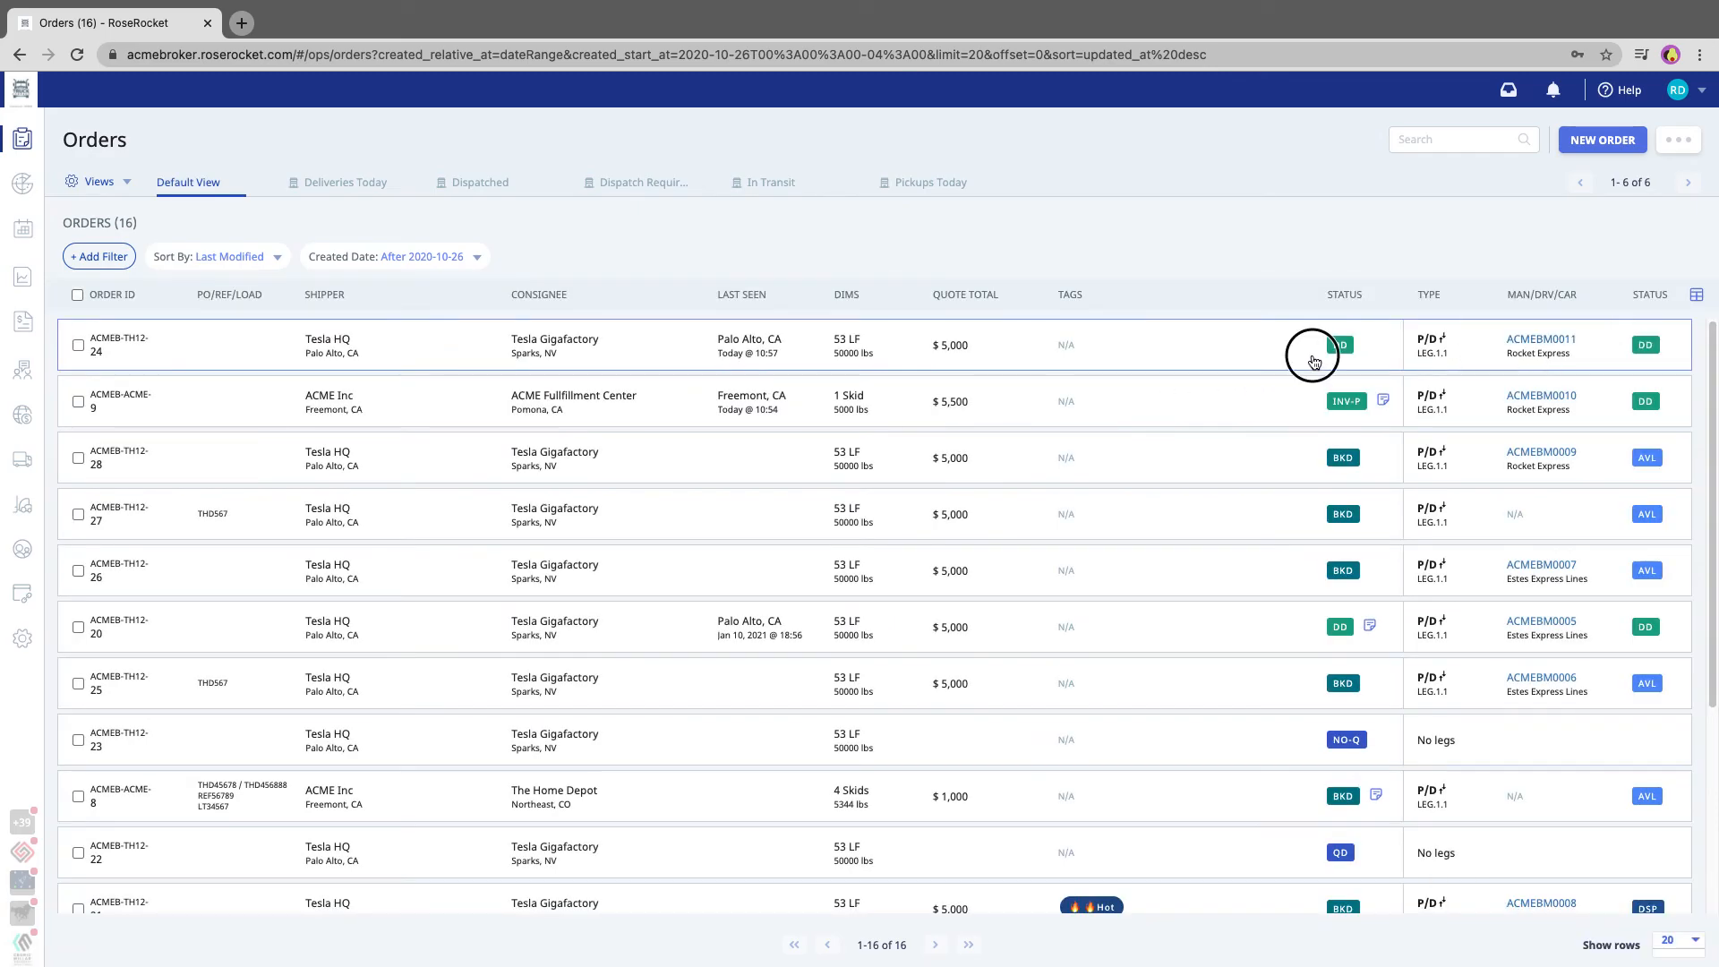
pyautogui.click(1640, 240)
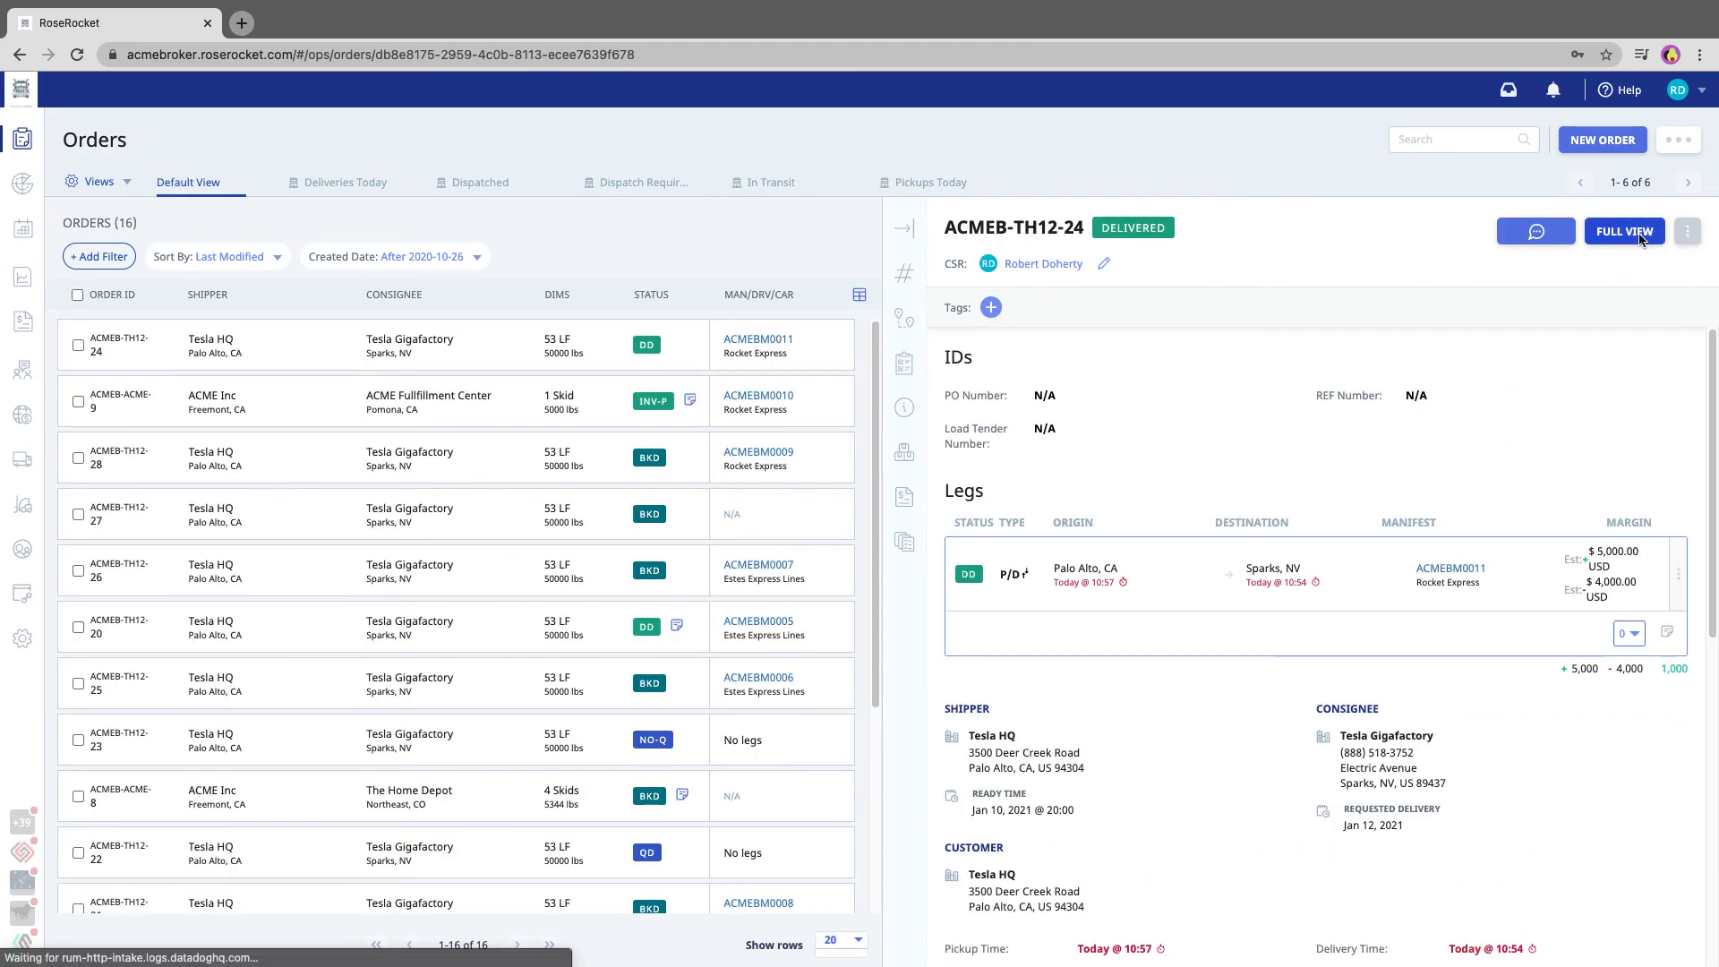
pyautogui.click(1611, 143)
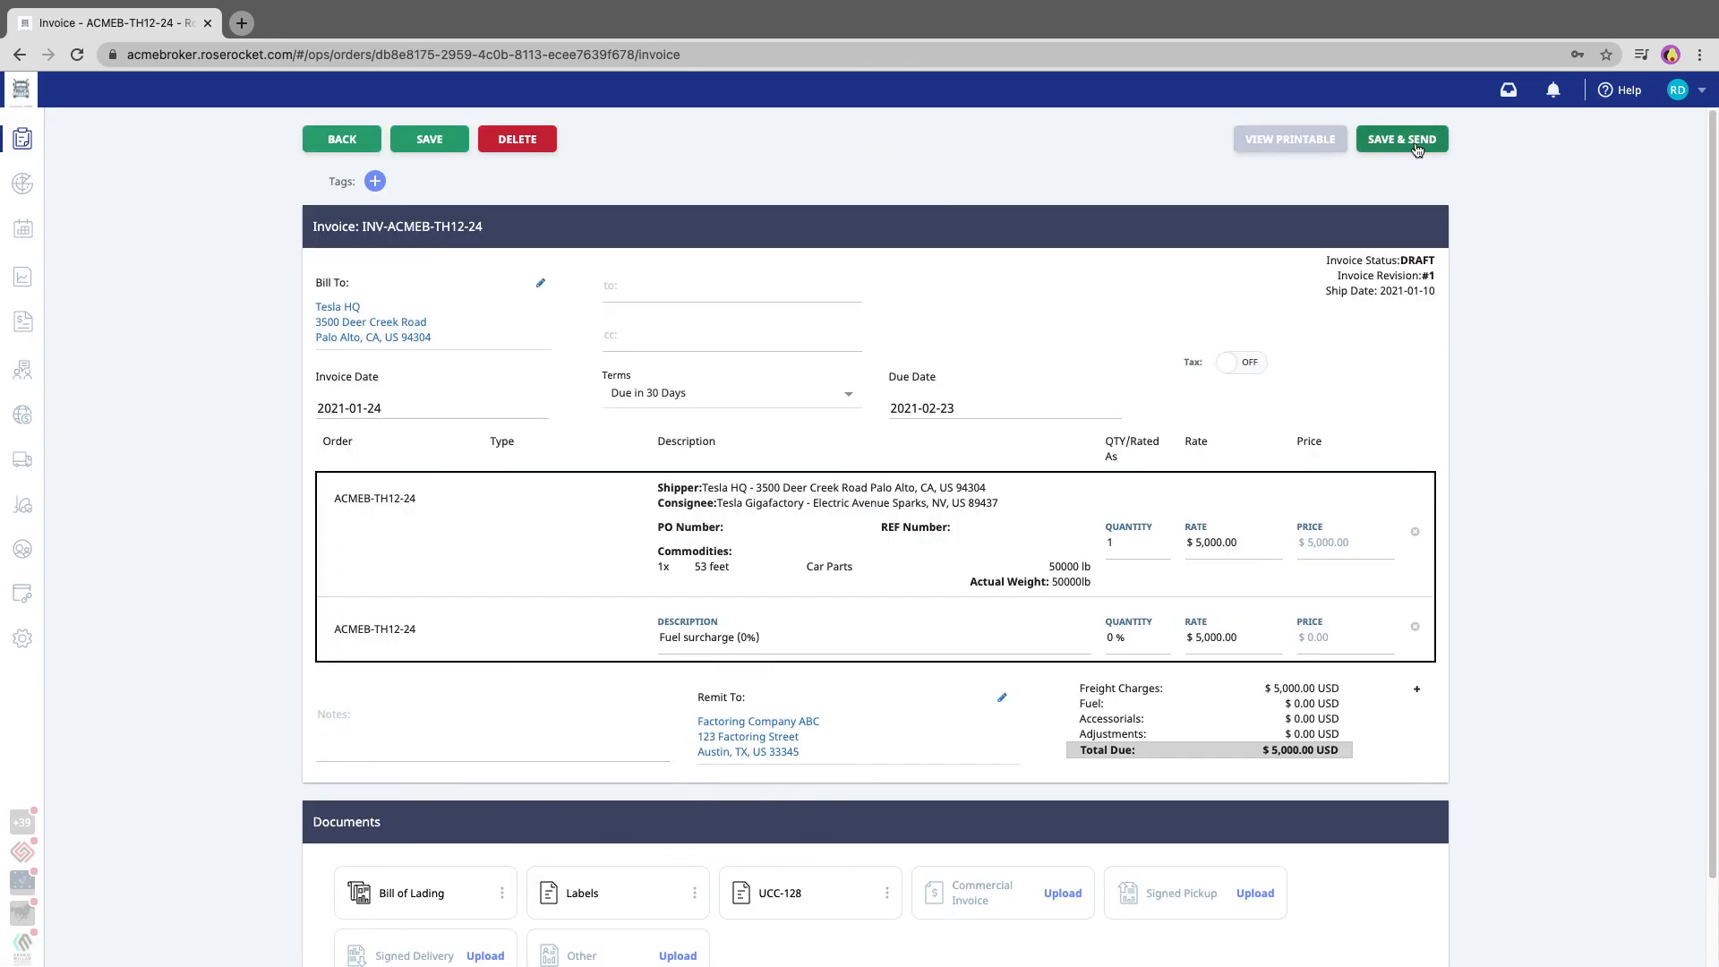
# Save the Tesla HQ invoice, email it to the recipient's address with Proof of Delivery attached, and return to the orders list
pyautogui.click(1425, 146)
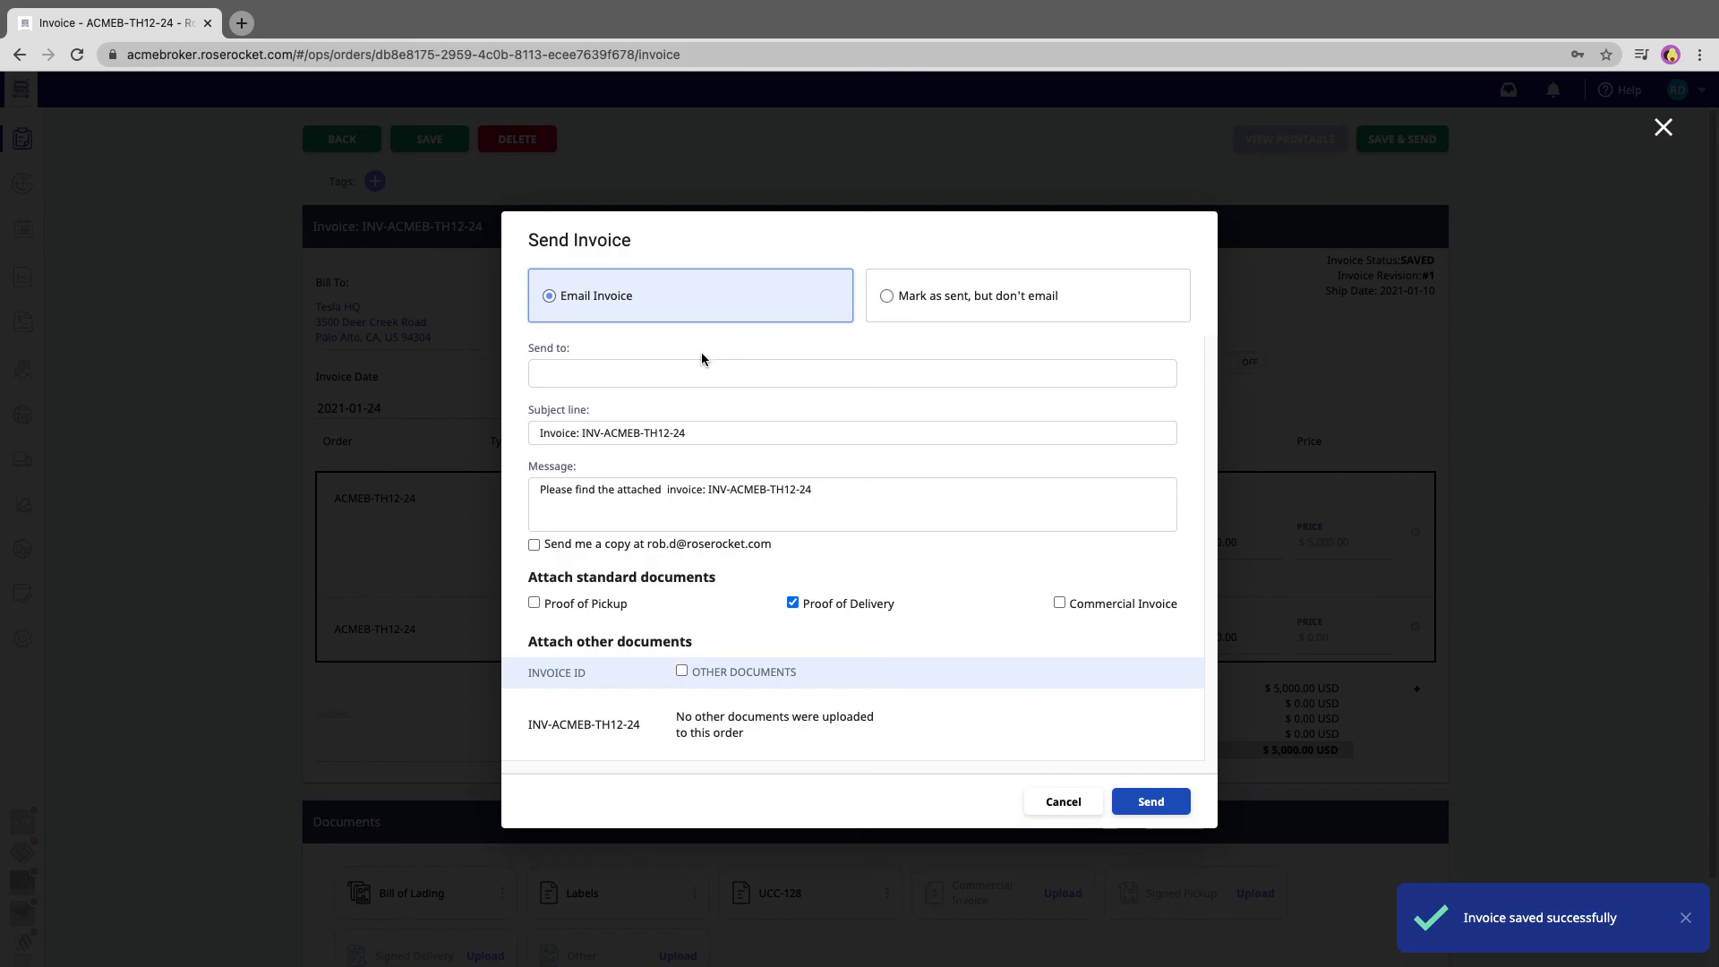
pyautogui.click(690, 376)
pyautogui.press('Return')
pyautogui.click(1168, 806)
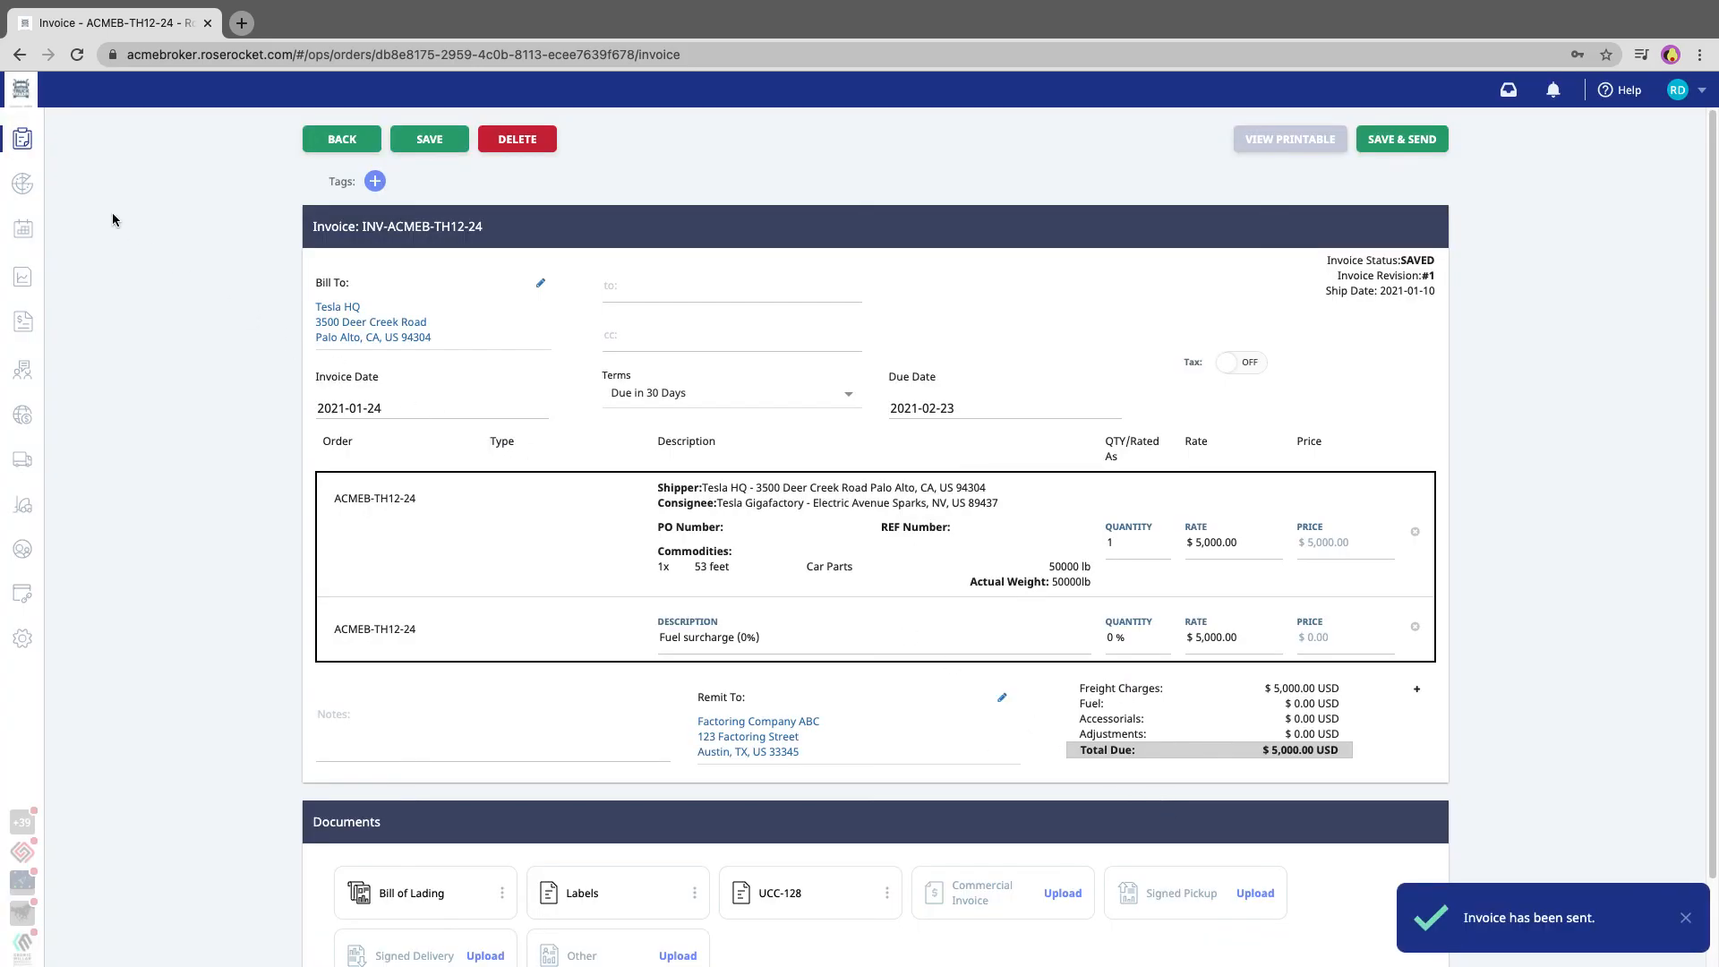
pyautogui.click(22, 139)
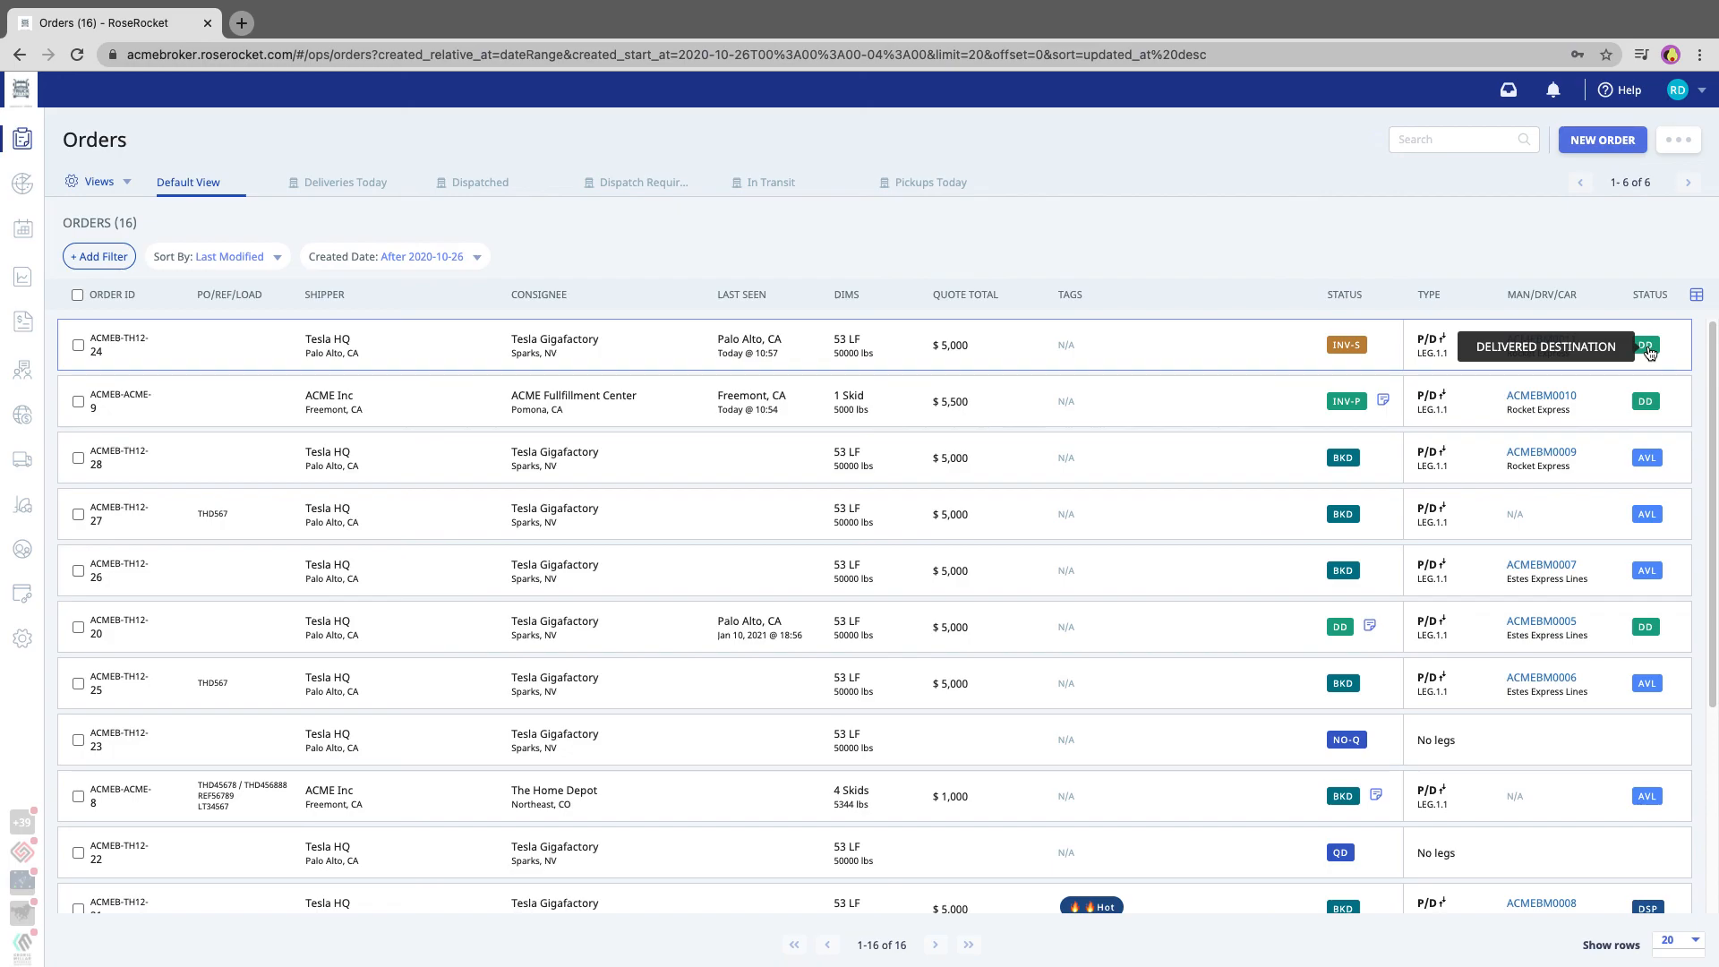
# Mark the Tesla HQ order's sent invoice as paid, confirm it, and go back to the orders list
pyautogui.click(1290, 353)
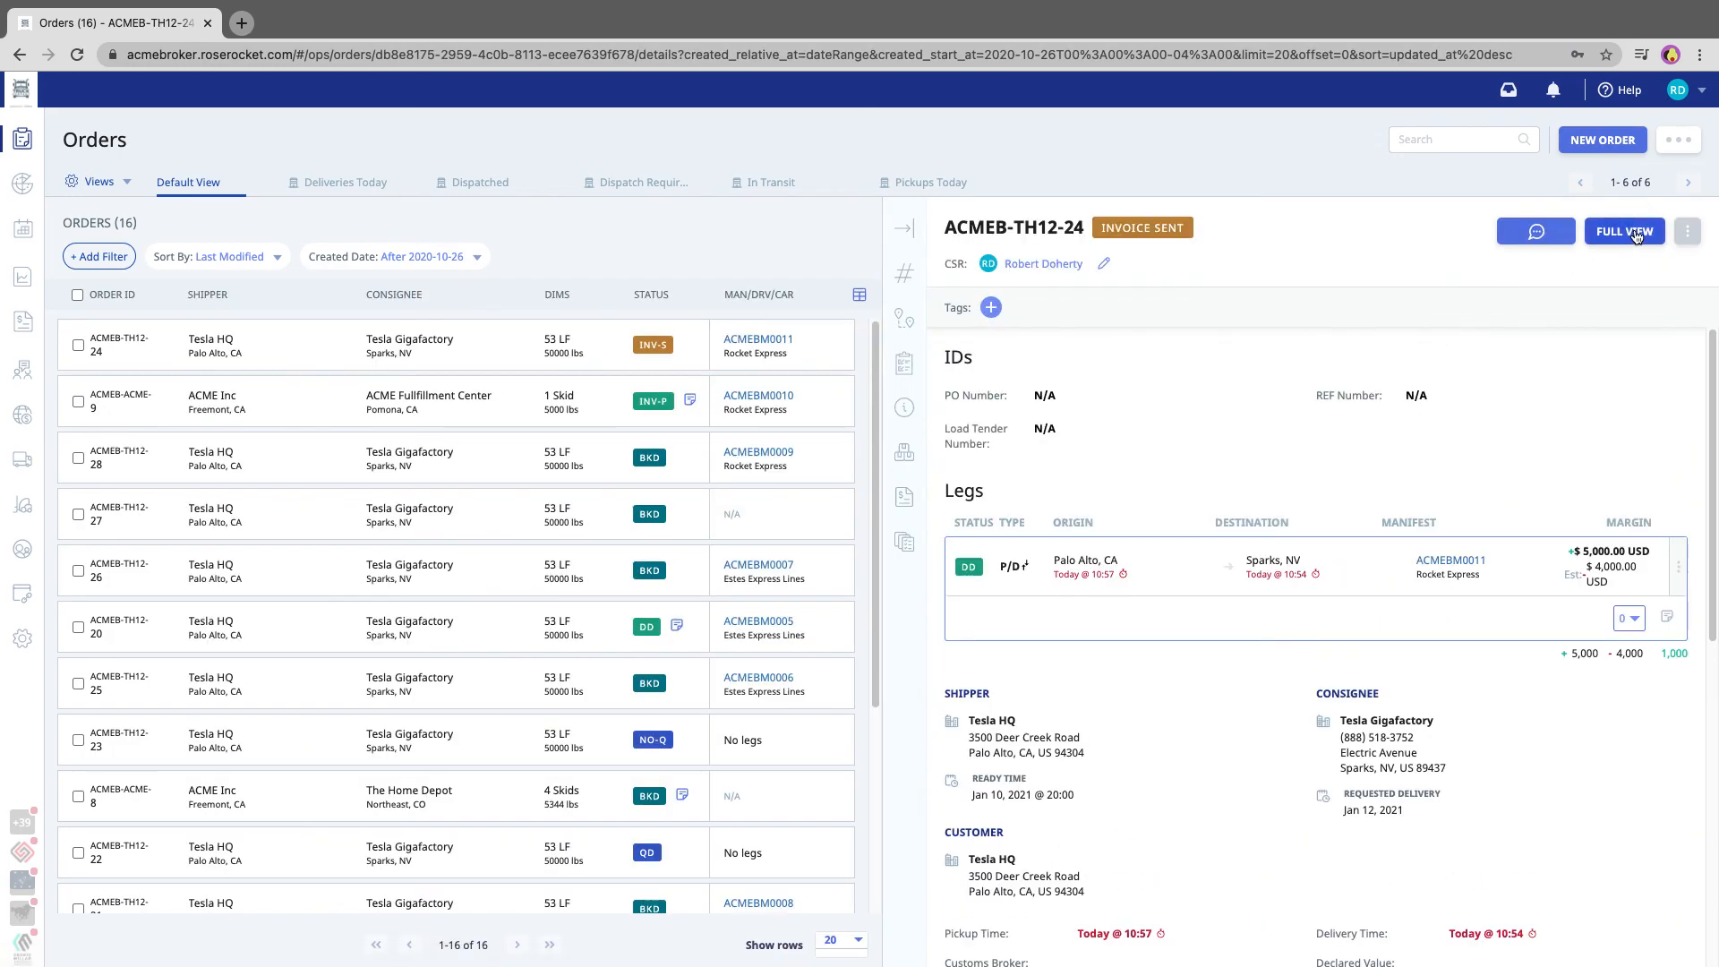
pyautogui.click(1635, 235)
pyautogui.click(1612, 145)
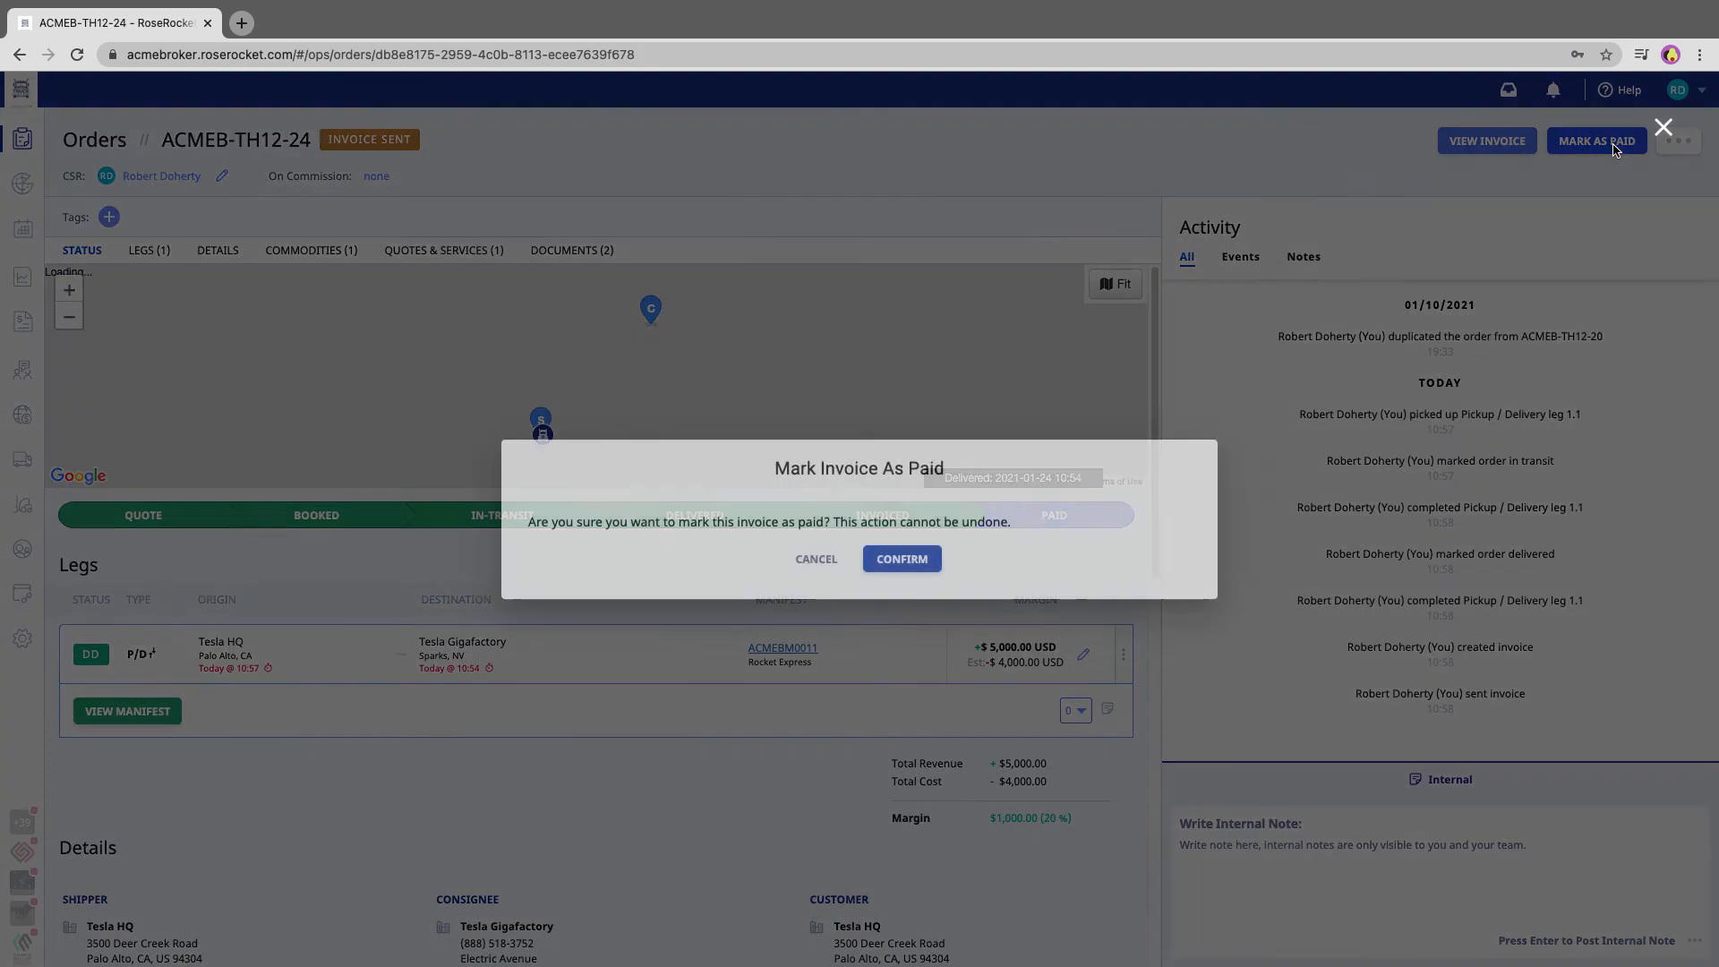
pyautogui.click(902, 559)
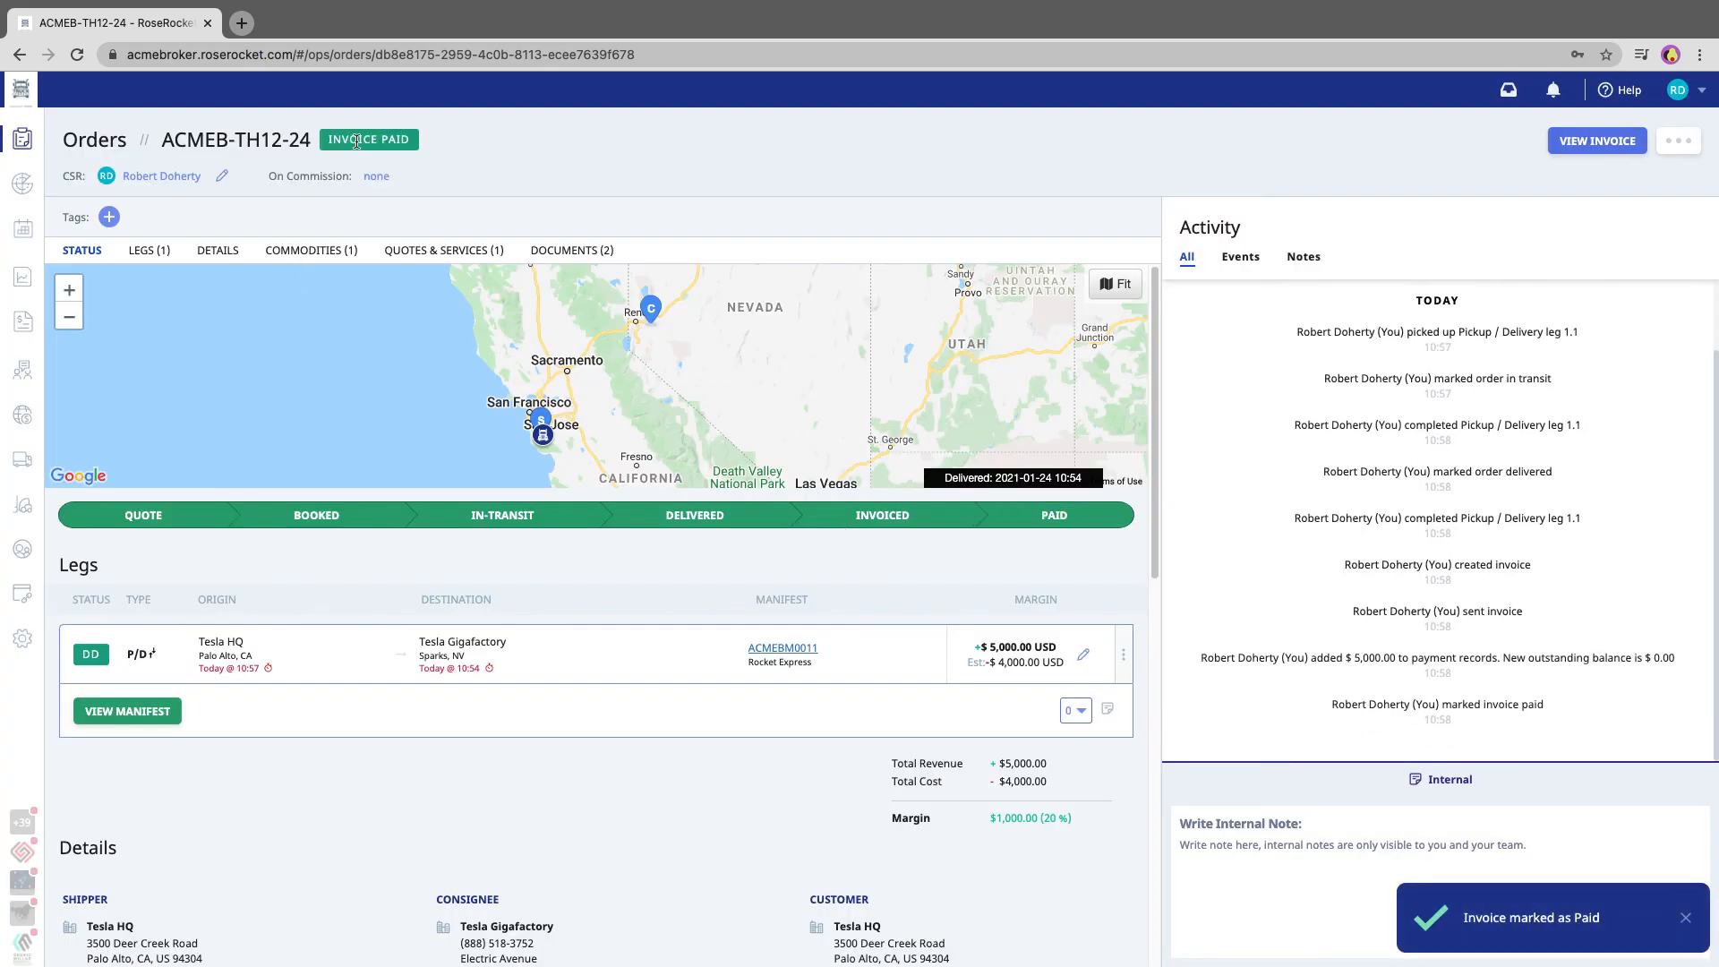
pyautogui.click(94, 139)
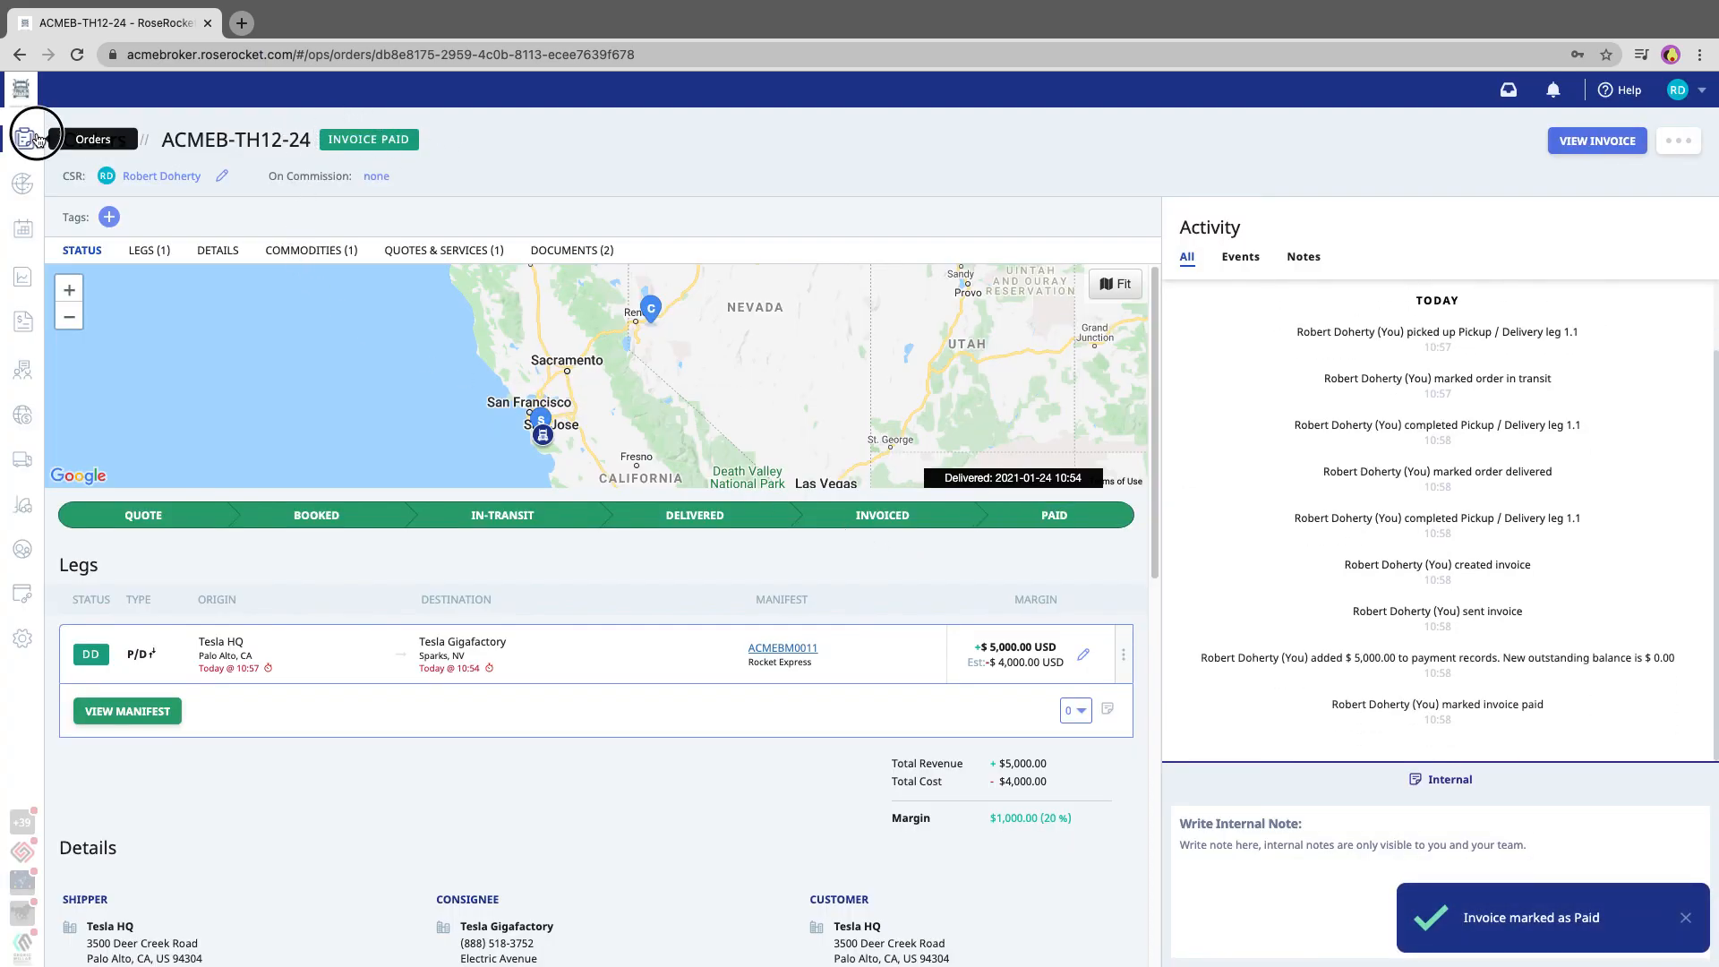